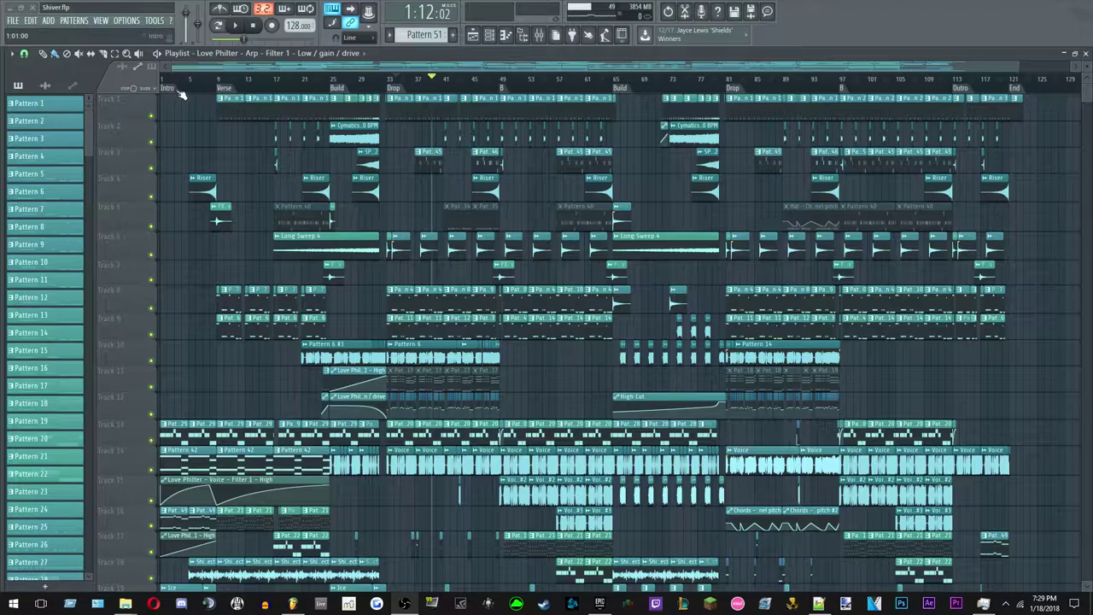
left_click_drag(180, 83, 365, 83)
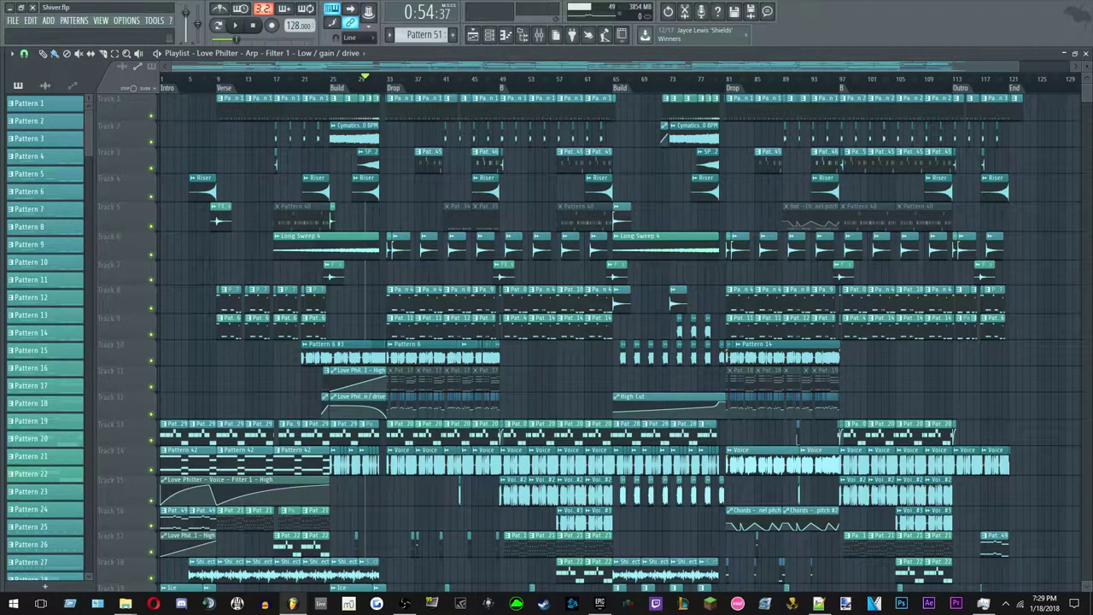
key("F9")
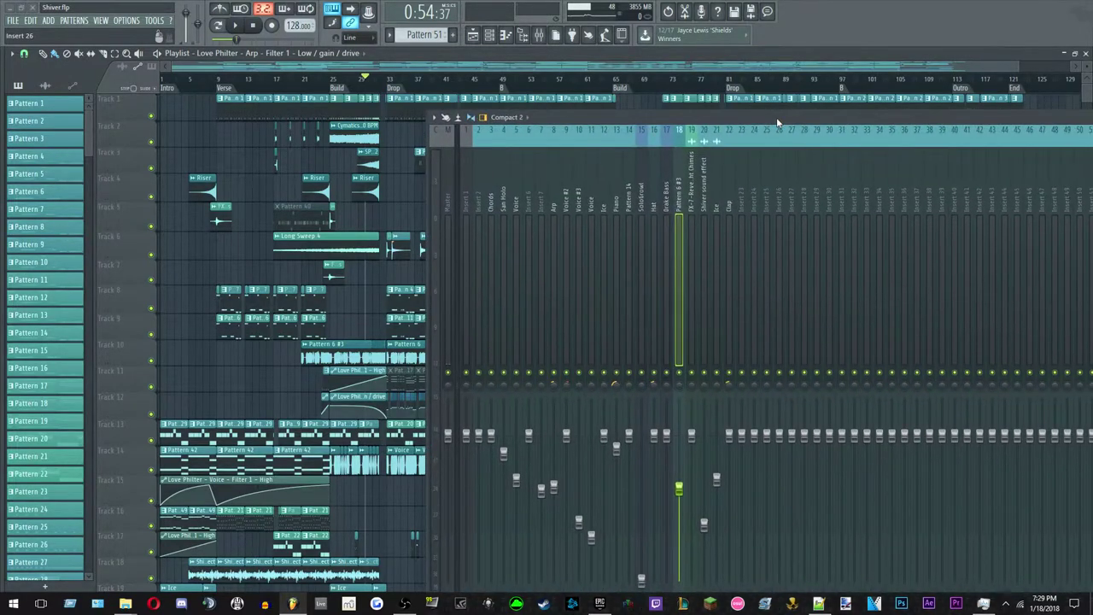
left_click(1086, 7)
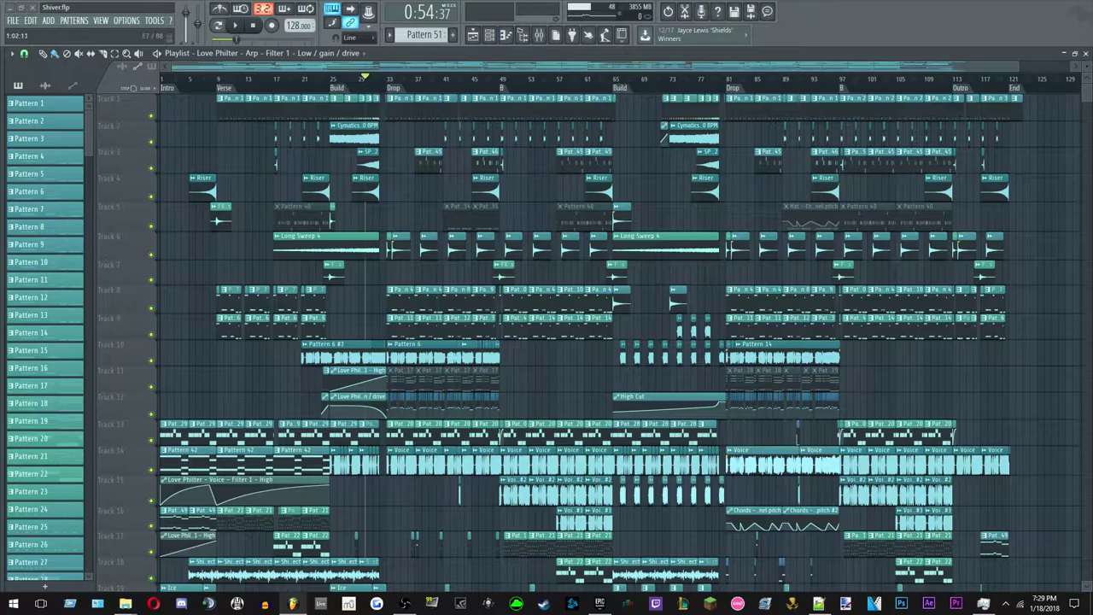
key("F7")
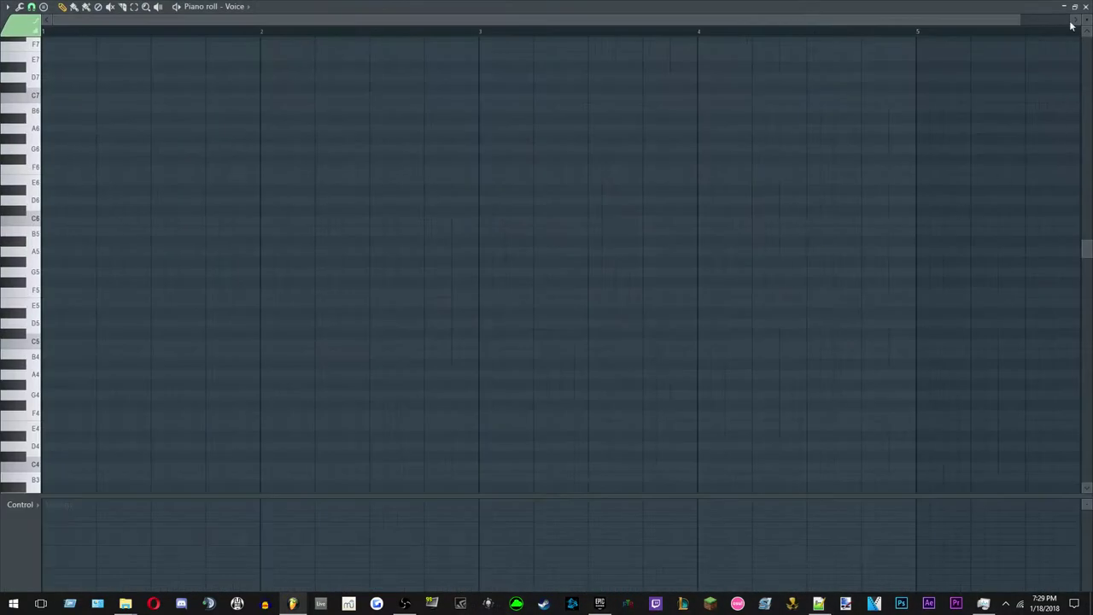
left_click(1086, 6)
left_click_drag(318, 82, 385, 111)
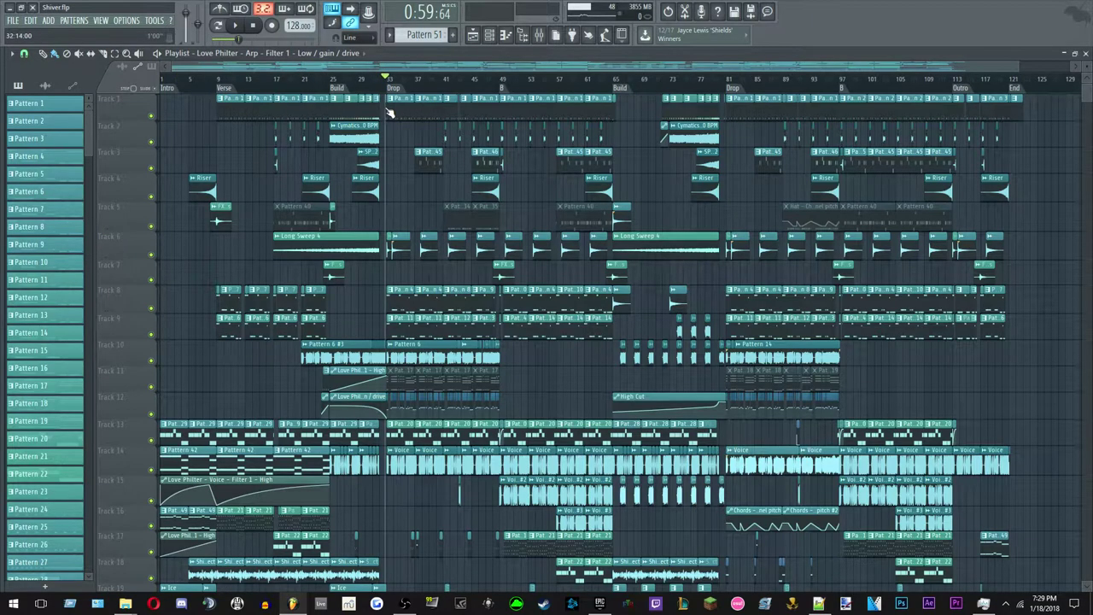
Select the Verse section of the arrangement from bar 9 to bar 25 and place the playhead at its start.
scroll(213, 135, "up", 3)
scroll(261, 142, "up", 2)
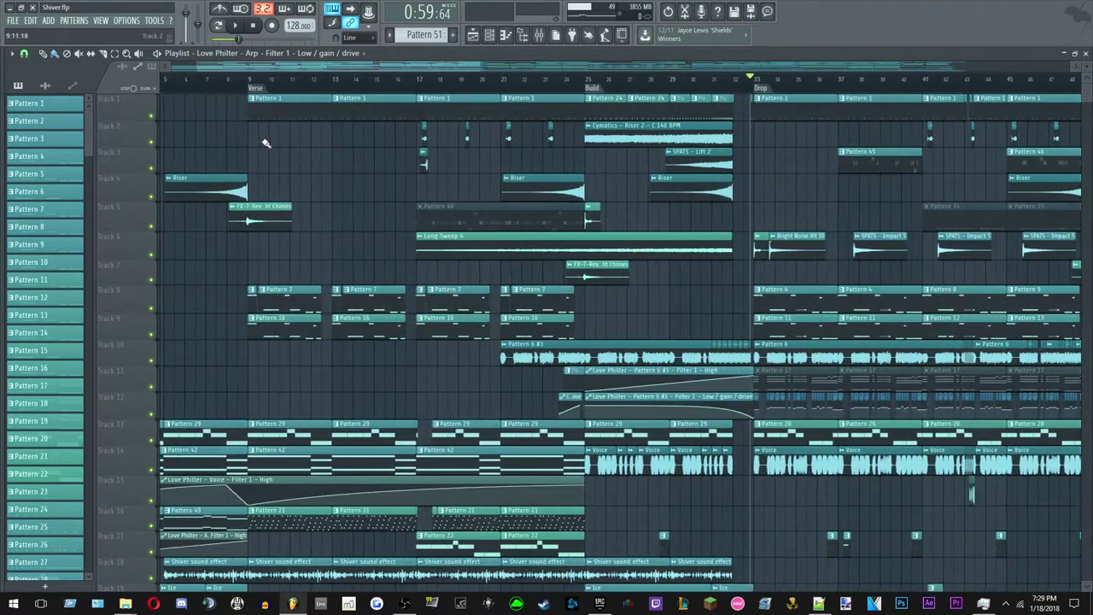
scroll(294, 247, "up", 2)
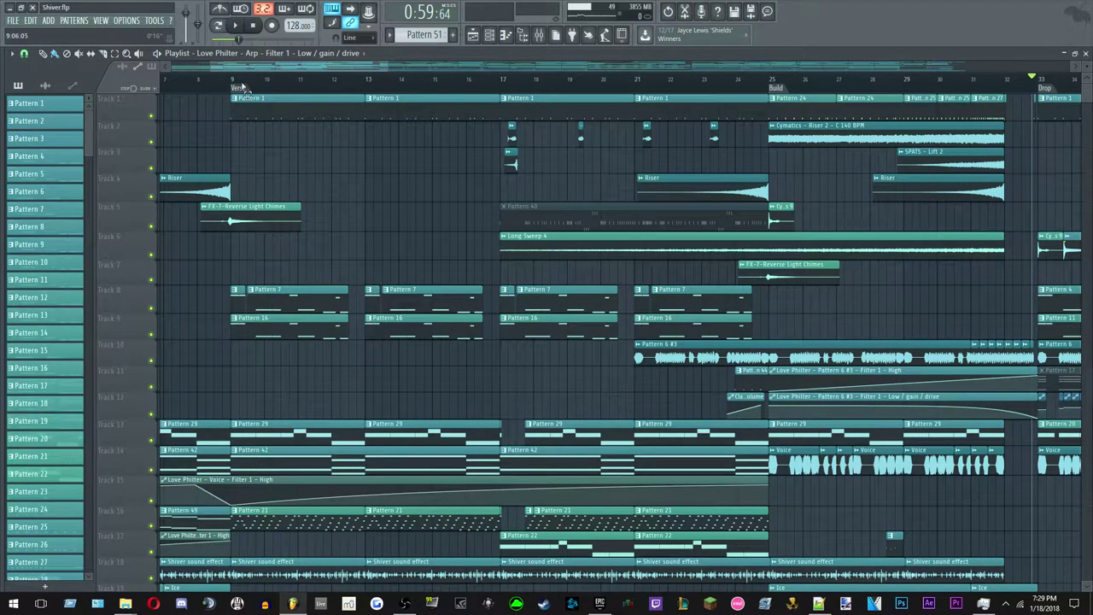
left_click(240, 88)
Solo track 1 in the playlist, then unmute tracks 8 and 9 alongside it.
right_click(153, 118)
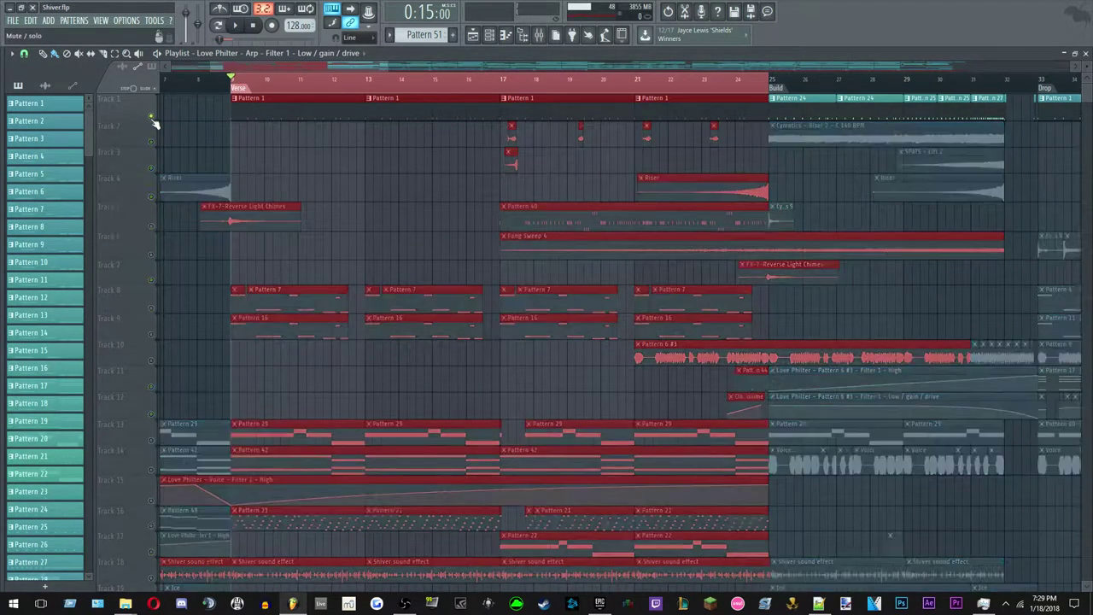
left_click(151, 308)
left_click(151, 335)
scroll(209, 318, "down", 3)
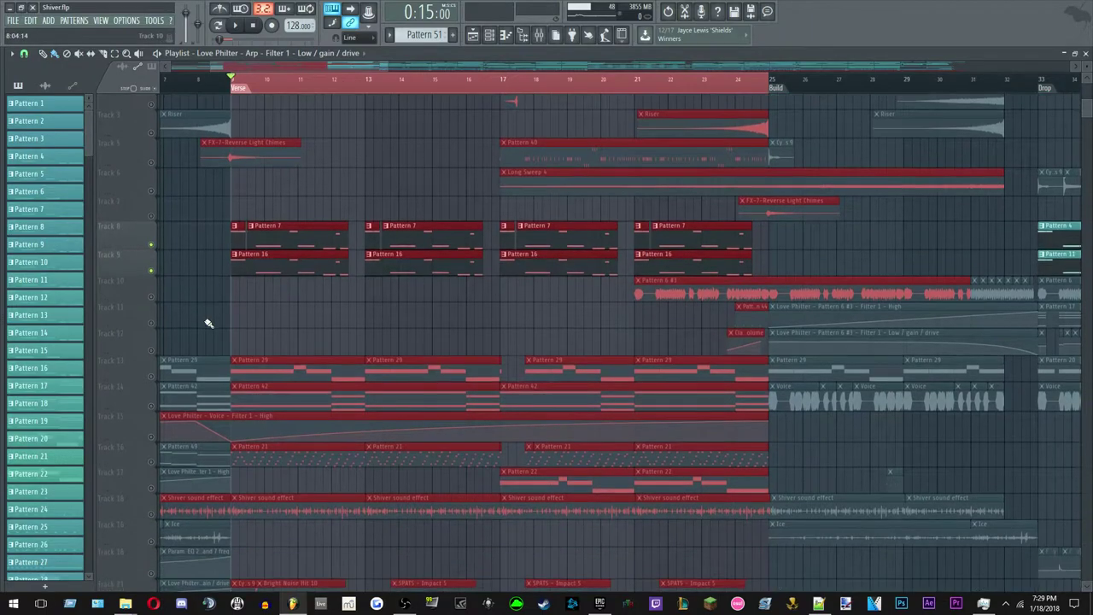
scroll(209, 318, "up", 3)
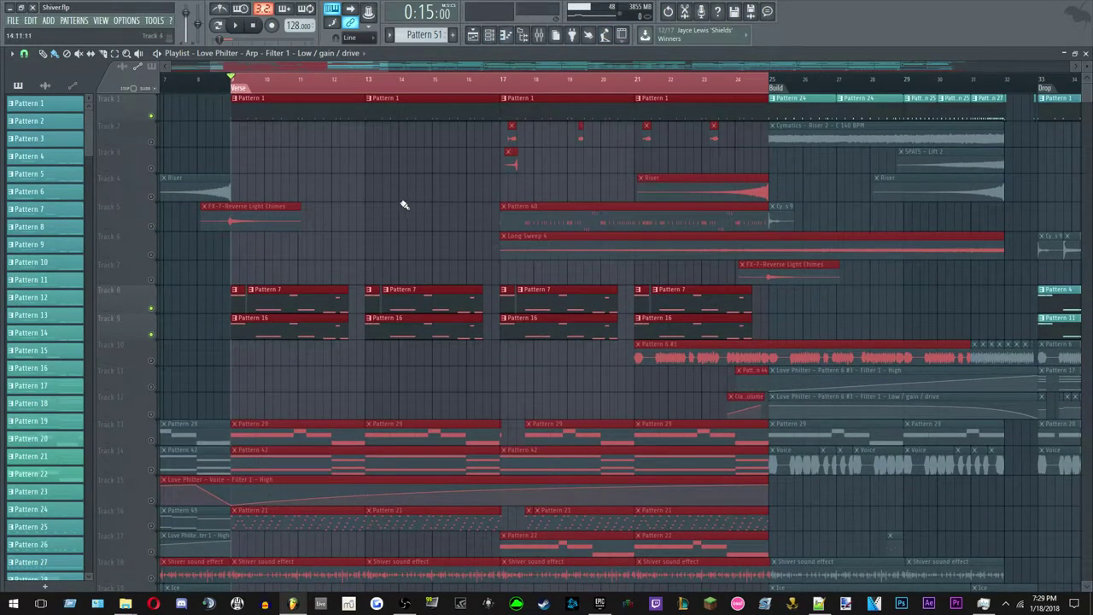
Mute track 1 and unmute tracks 22 and 23, which hold the Sub and Bass channel pitch automation.
left_click(152, 334)
scroll(210, 334, "down", 9)
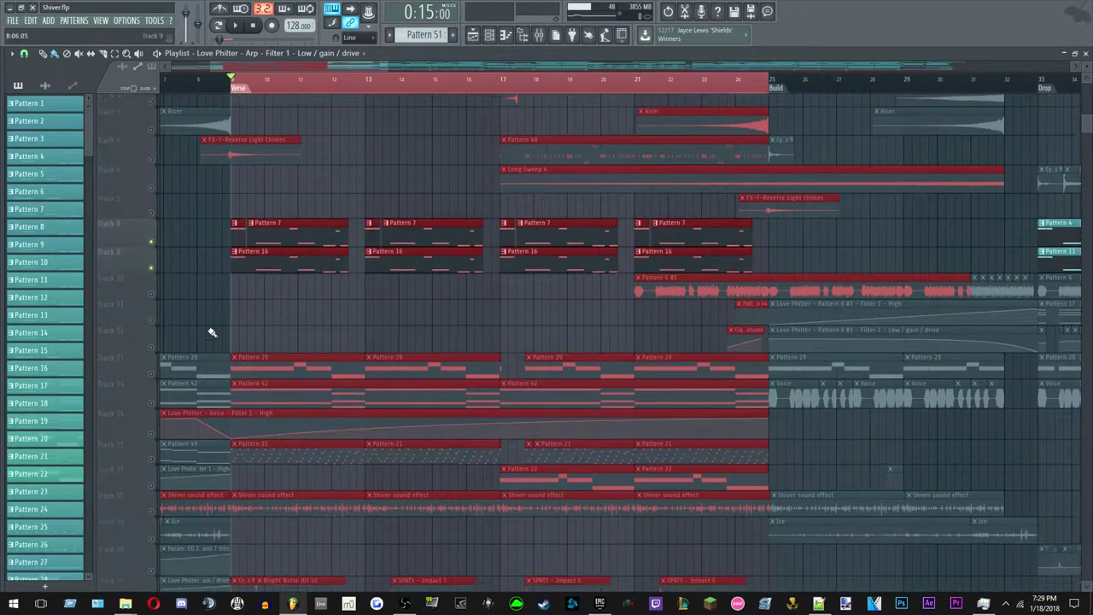
left_click(157, 448)
left_click(156, 480)
scroll(257, 383, "up", 9)
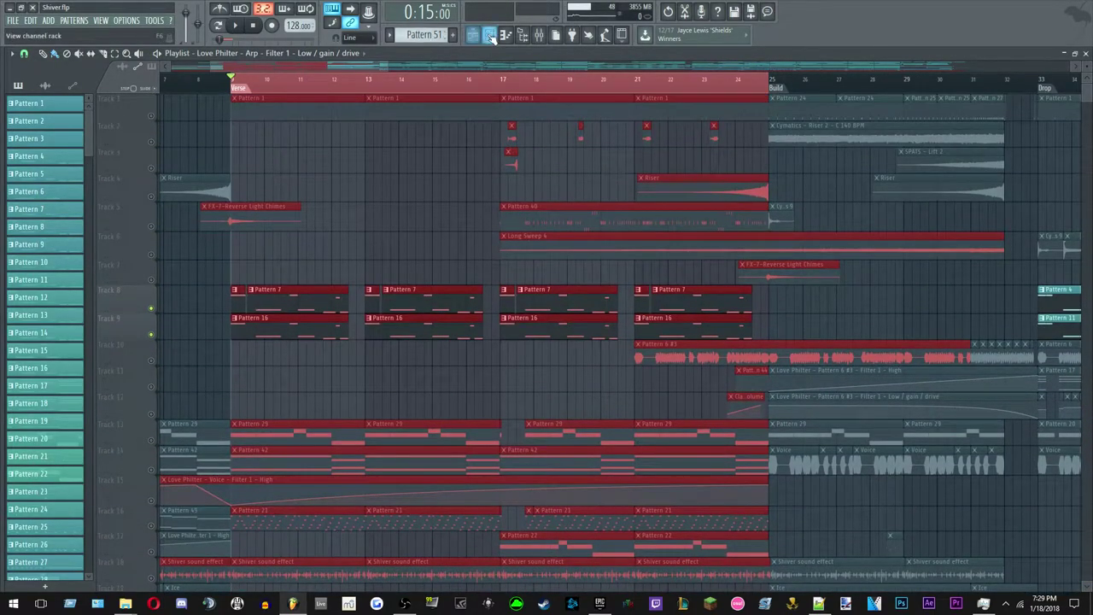
Open the channel rack, move it clear of the verse clips and enlarge it to list all channels.
key("F6")
left_click_drag(161, 398, 837, 272)
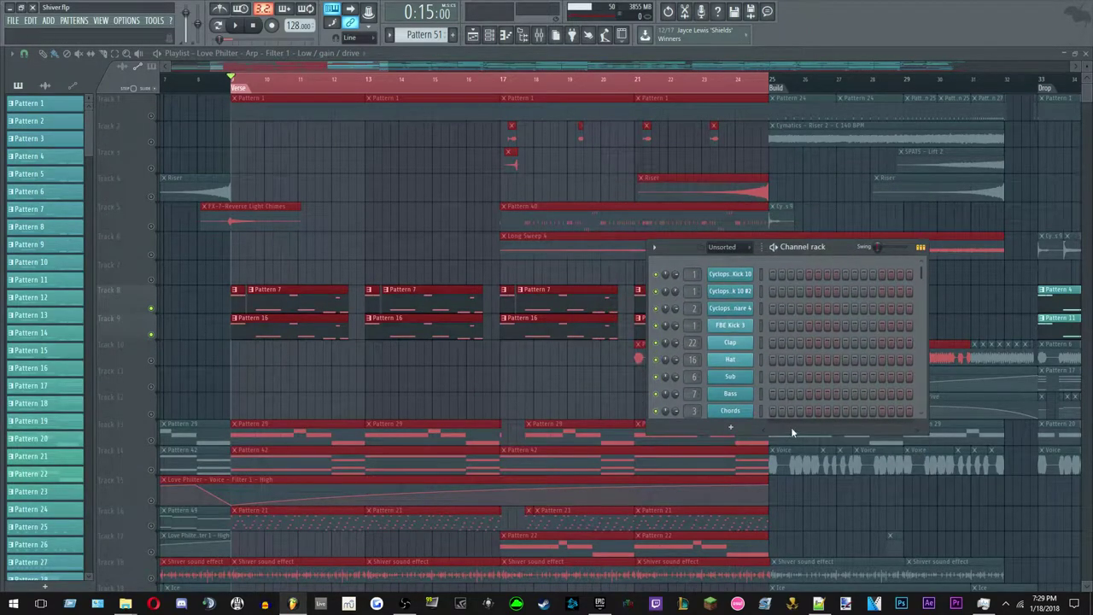
left_click_drag(797, 436, 797, 543)
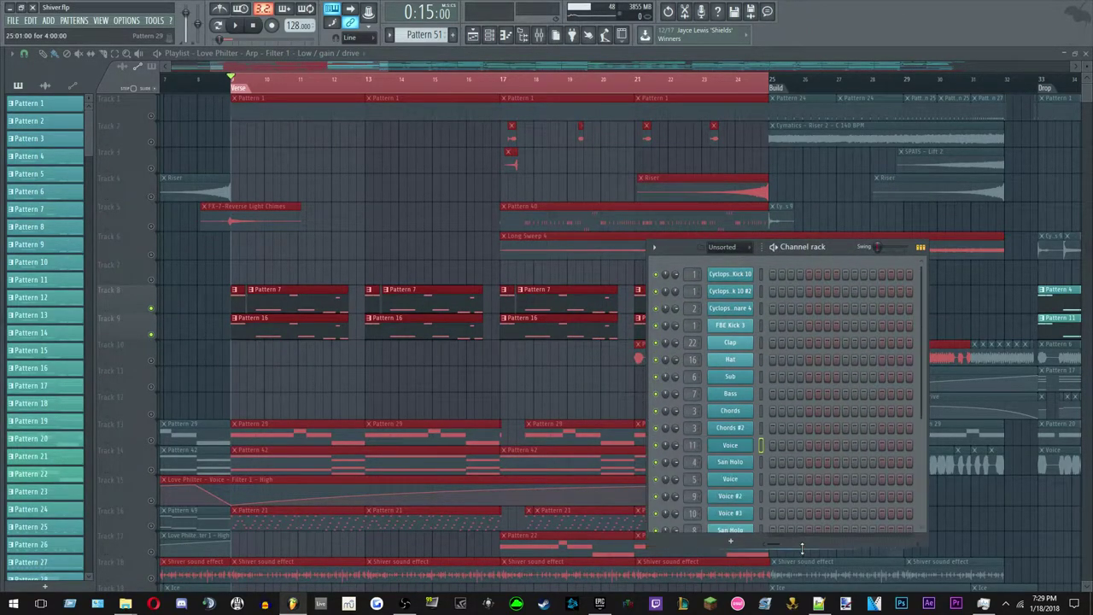
left_click_drag(846, 251, 926, 79)
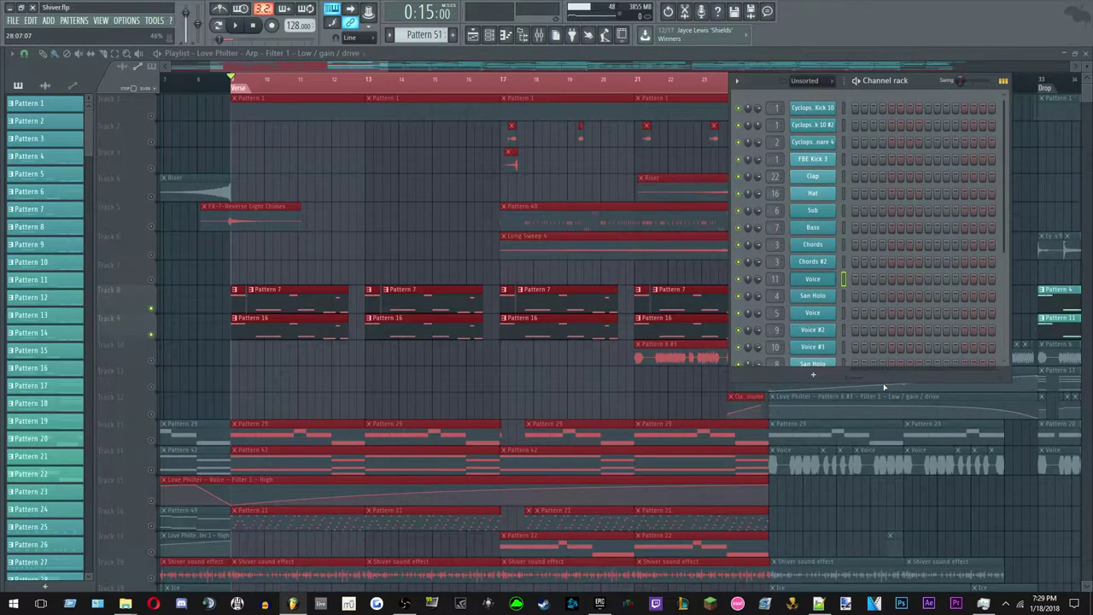
left_click_drag(883, 381, 873, 511)
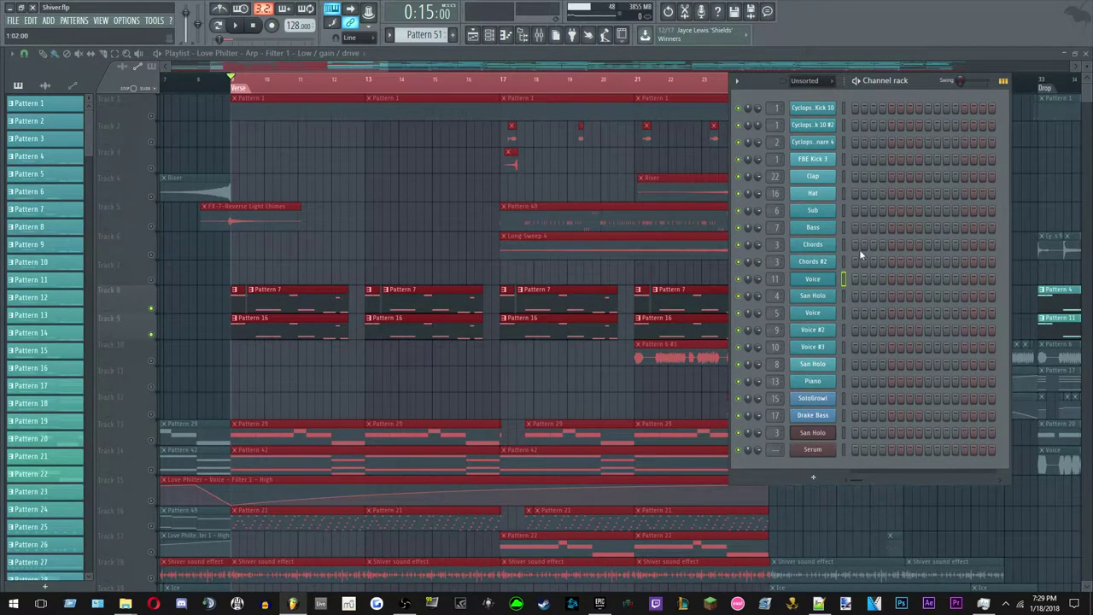
Open the Sub channel's Serum instrument and examine its oscillator and effects settings.
left_click(814, 211)
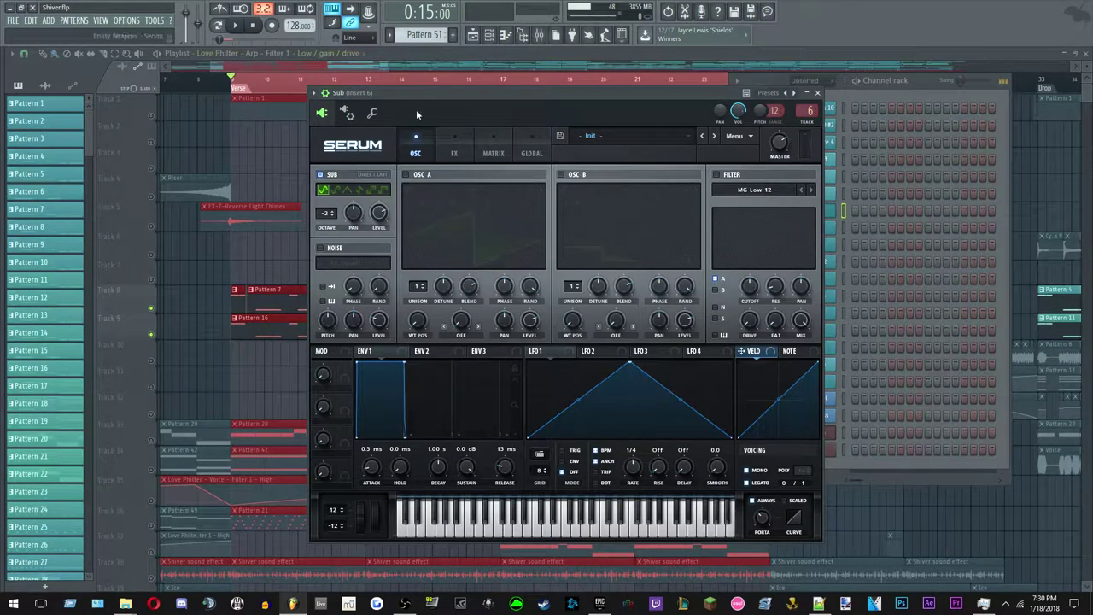
left_click(458, 148)
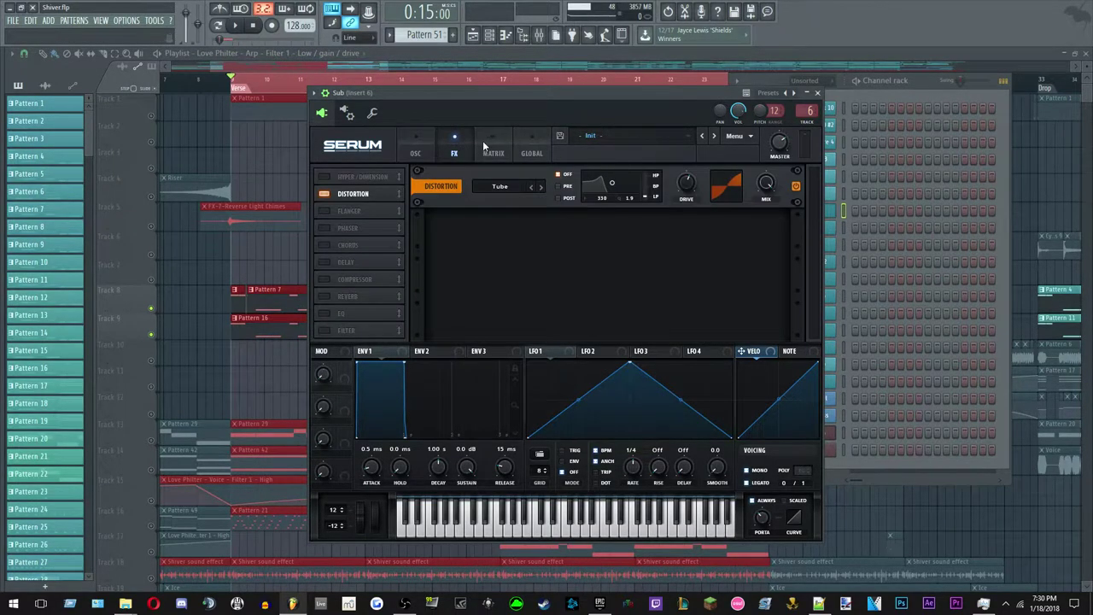
left_click(415, 147)
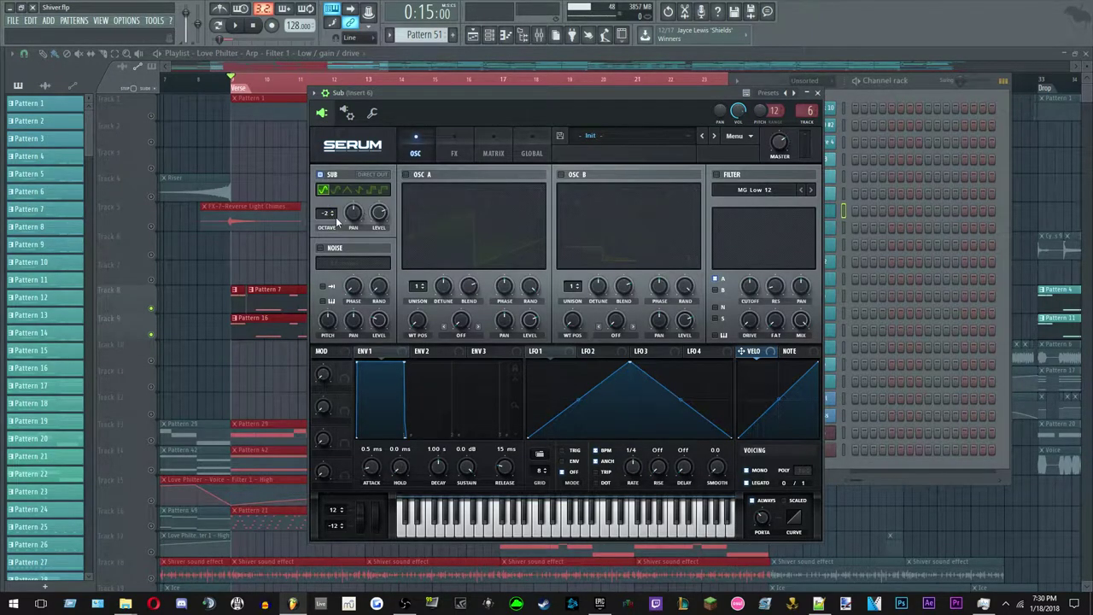
left_click_drag(716, 97, 671, 157)
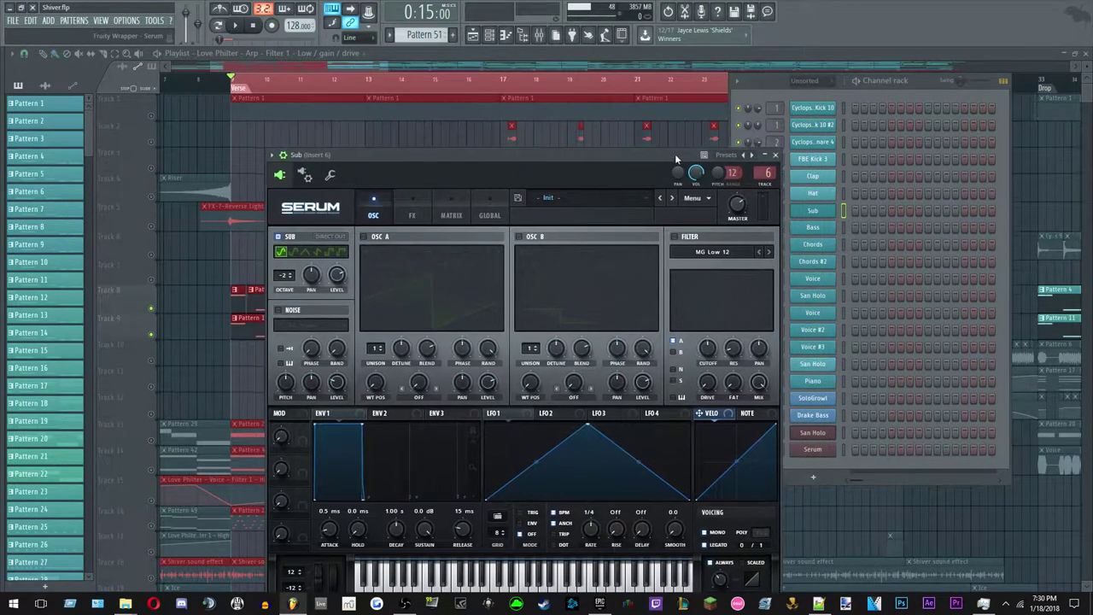
Open the Bass channel's Serum instrument, examine its oscillator and effects settings, and return to the playlist.
left_click(755, 78)
left_click(813, 229)
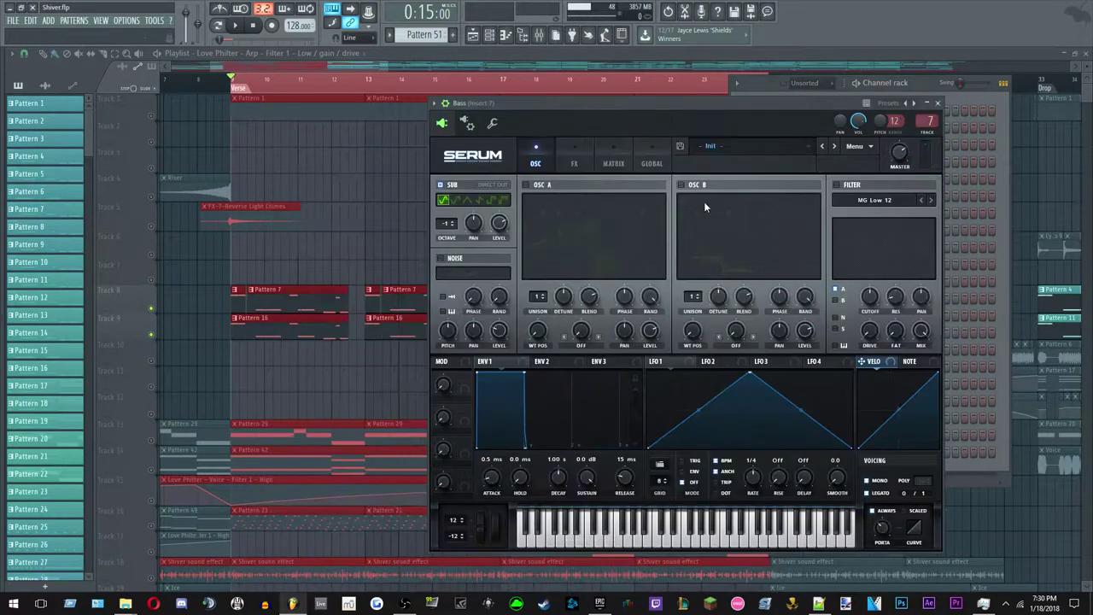
left_click_drag(641, 102, 610, 75)
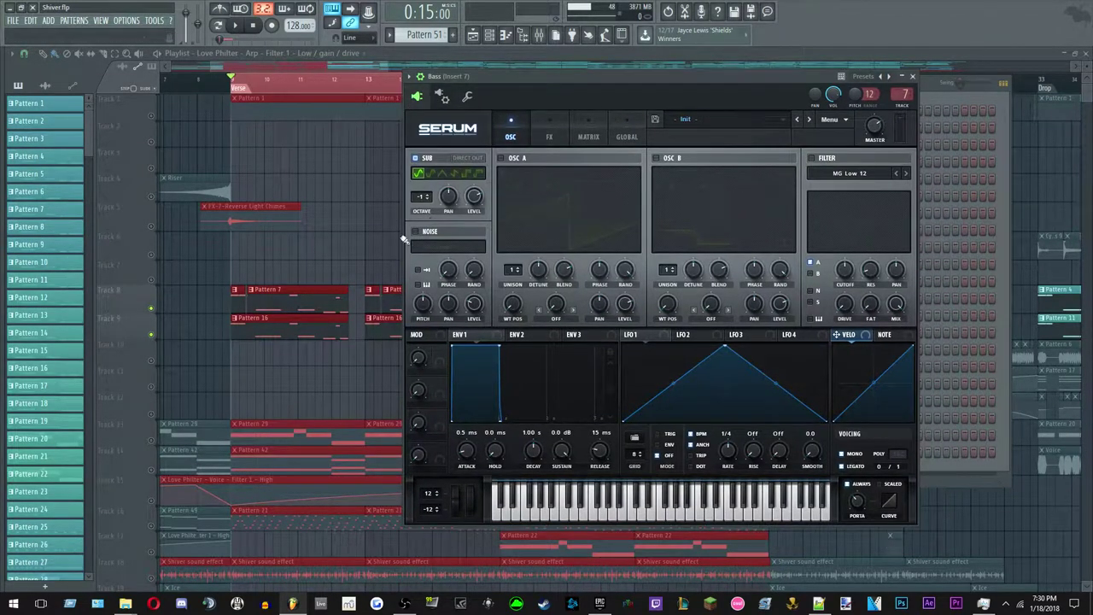
left_click(551, 133)
left_click(510, 136)
left_click(336, 208)
Save the project.
scroll(335, 214, "down", 5)
scroll(336, 216, "up", 5)
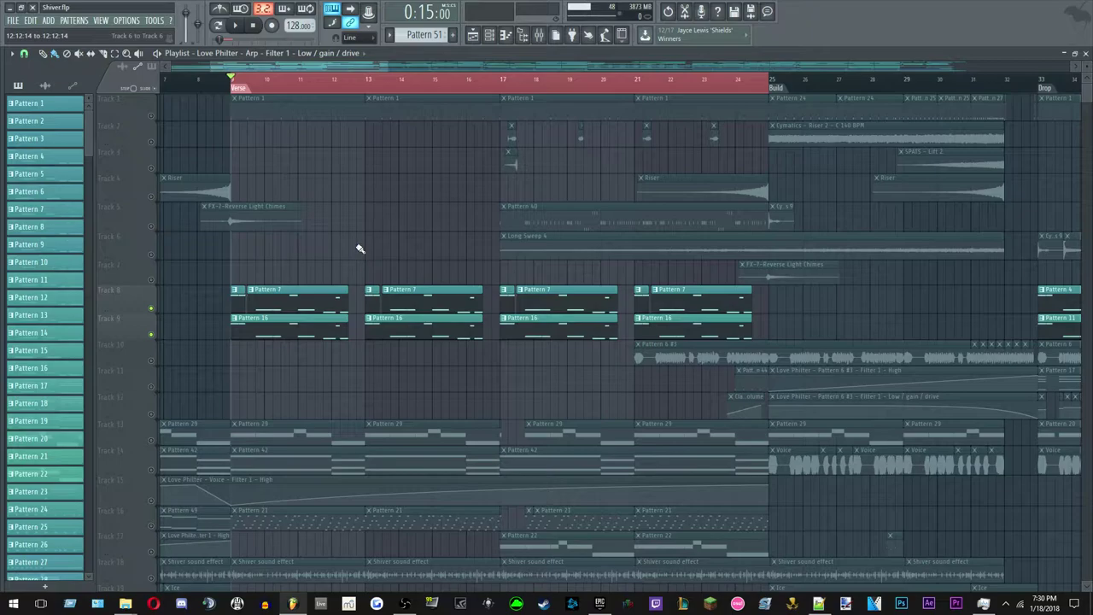
key("ctrl+s")
Play the verse from bar 9 with only the sub and bass parts audible, then stop playback.
scroll(322, 304, "down", 4)
scroll(315, 301, "down", 2)
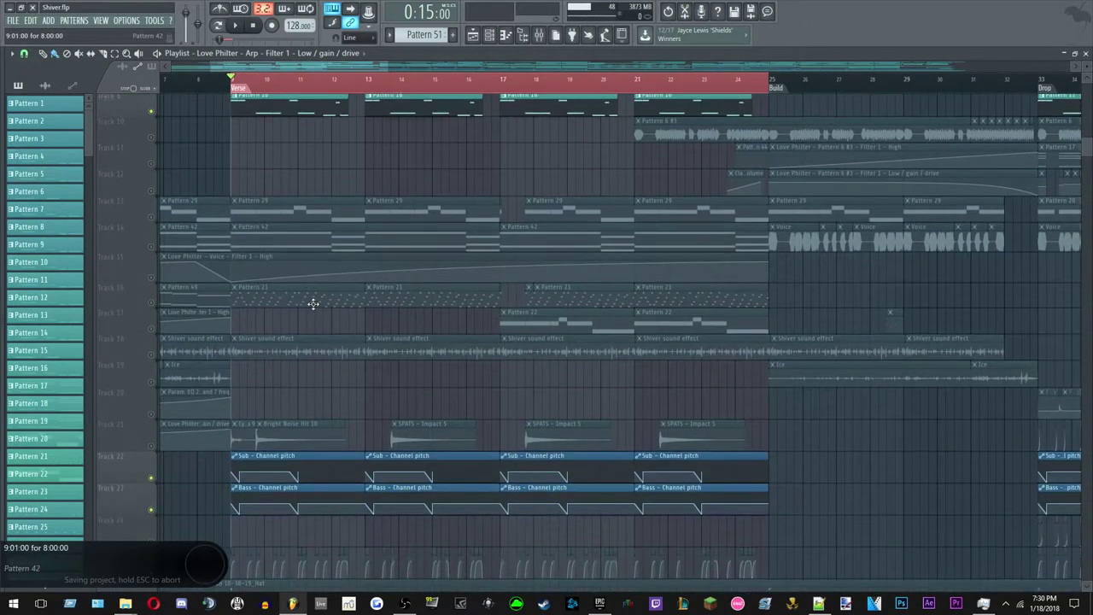
key("space")
scroll(290, 297, "up", 5)
scroll(291, 307, "up", 1)
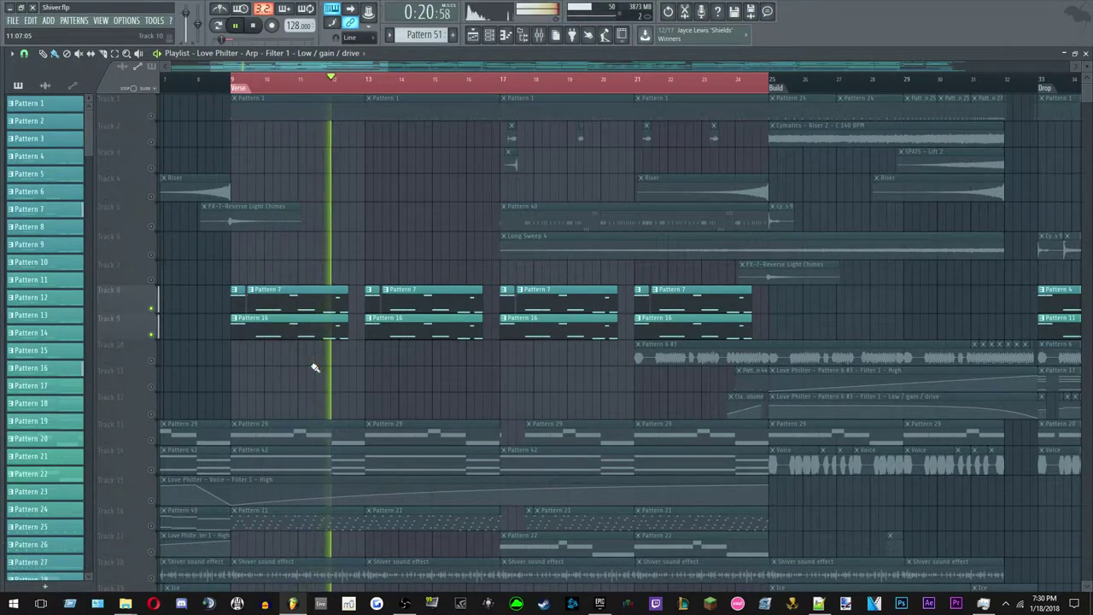
key("space")
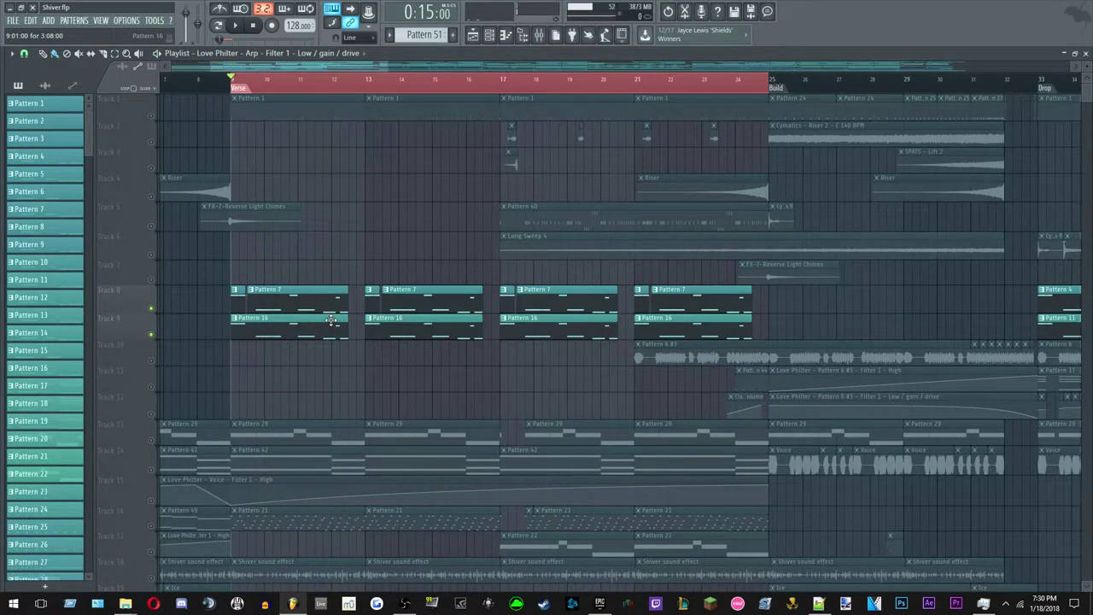
Unmute track 1 and track 25, then play the verse from bar 9 to hear them with the bass.
left_click(152, 117)
scroll(356, 162, "down", 3)
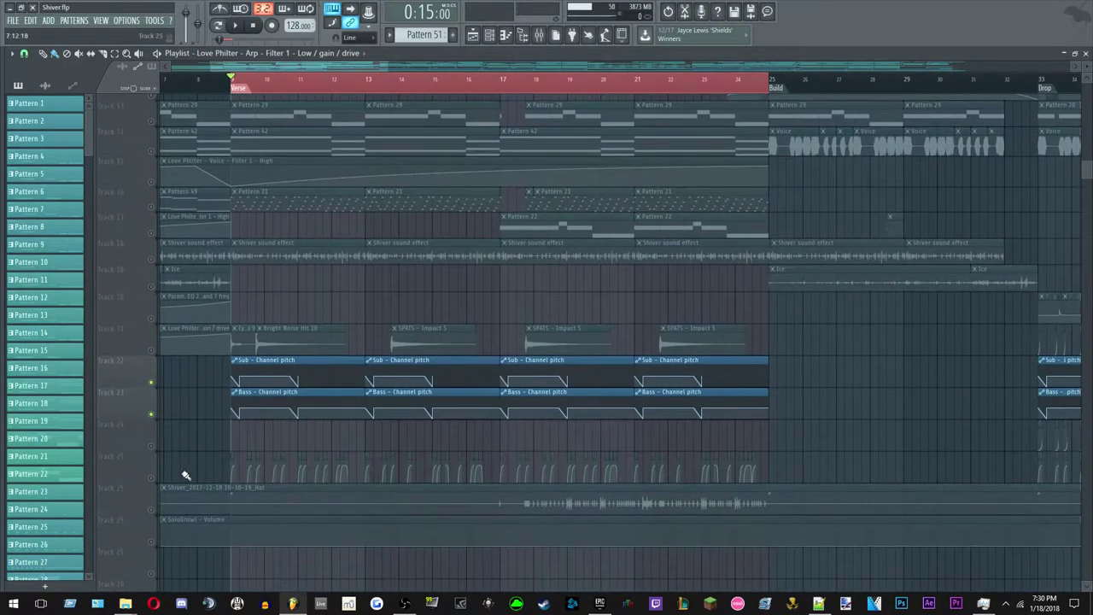
left_click(152, 478)
scroll(309, 420, "up", 1)
scroll(290, 257, "up", 8)
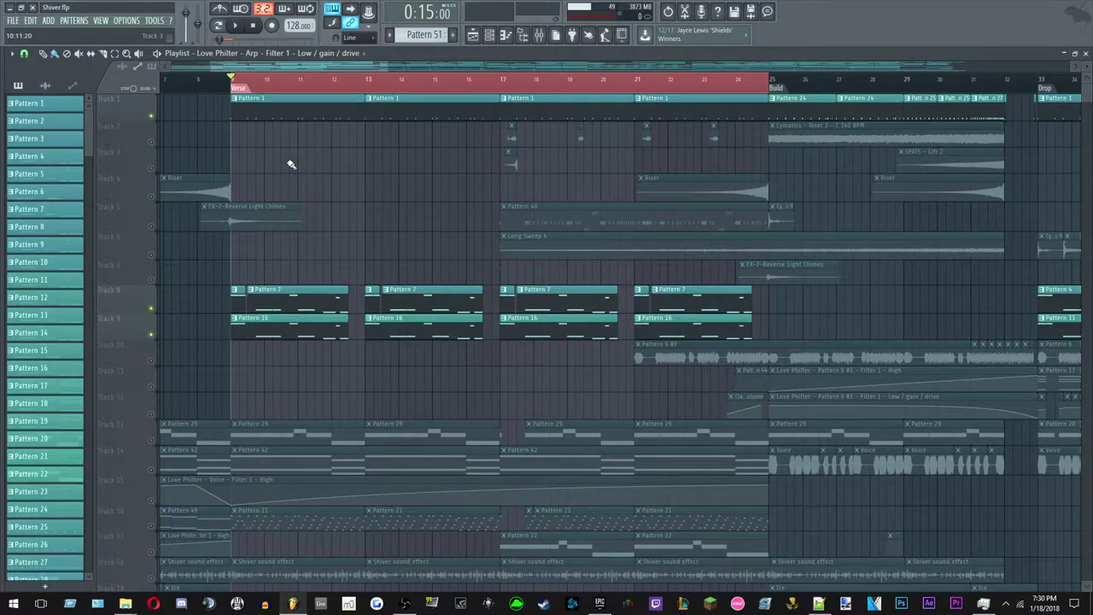
key("space")
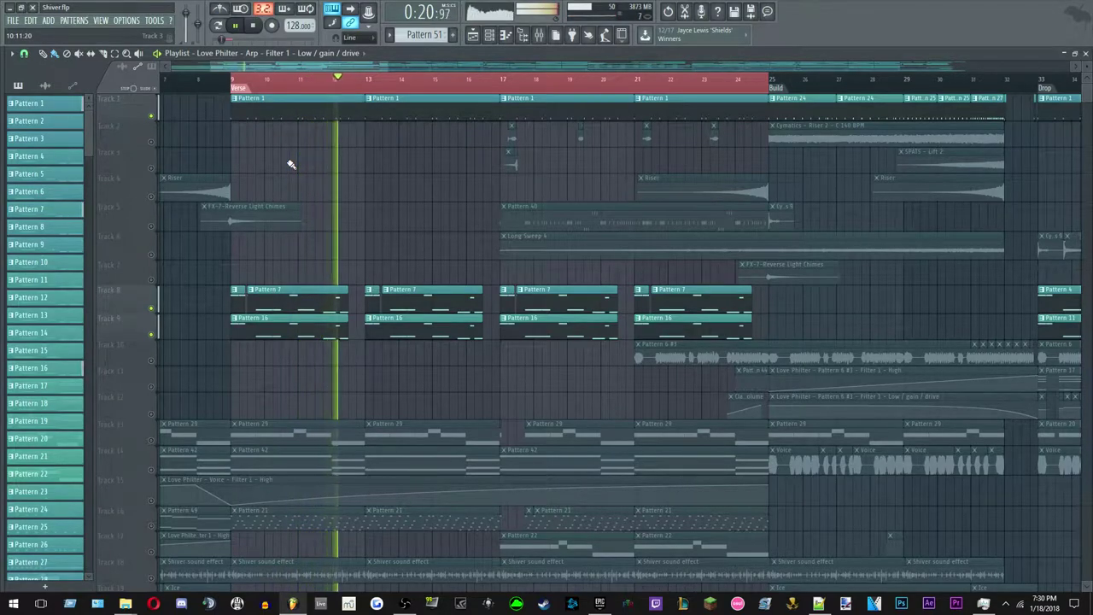
key("space")
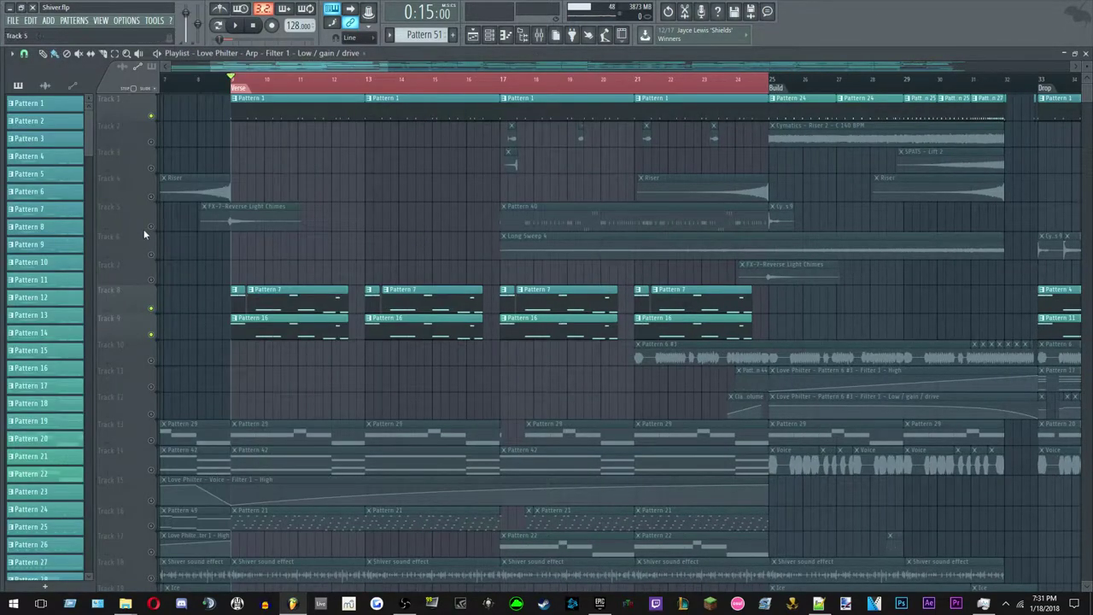
Unmute the recorded hat audio on track 26 and play the arrangement from bar 17.
left_click(151, 226)
left_click(503, 79)
scroll(205, 248, "down", 8)
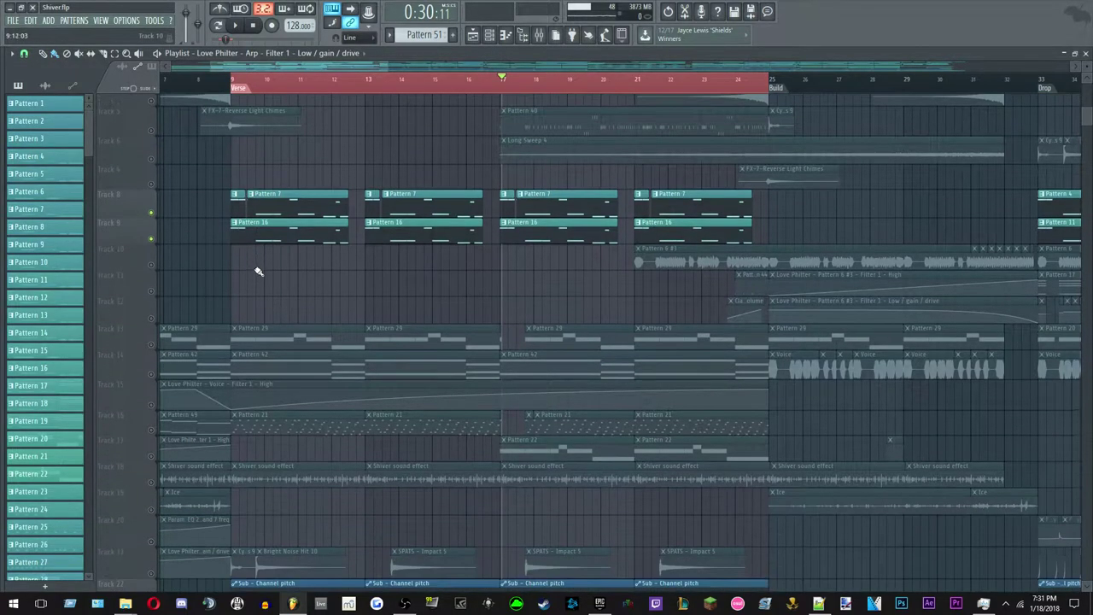
scroll(242, 433, "down", 1)
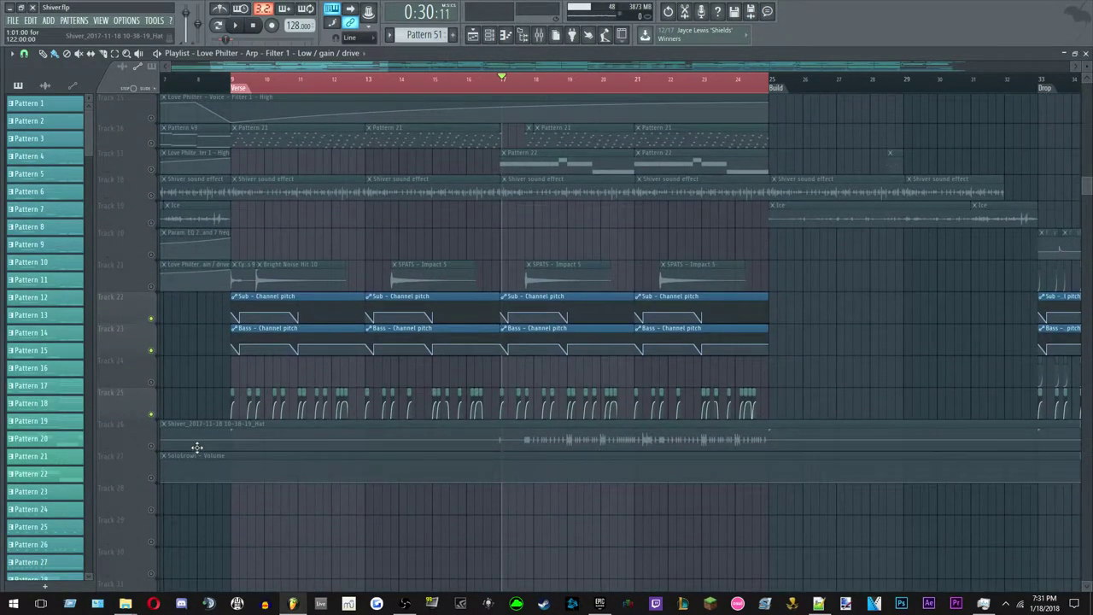
left_click(153, 446)
key("space")
scroll(506, 235, "up", 3)
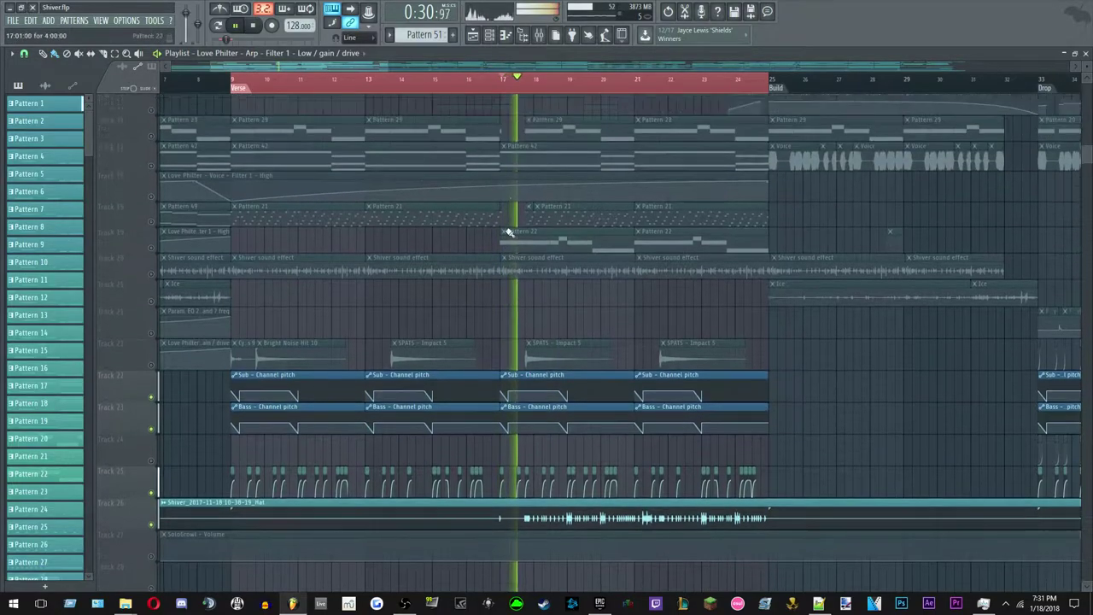
scroll(521, 224, "up", 7)
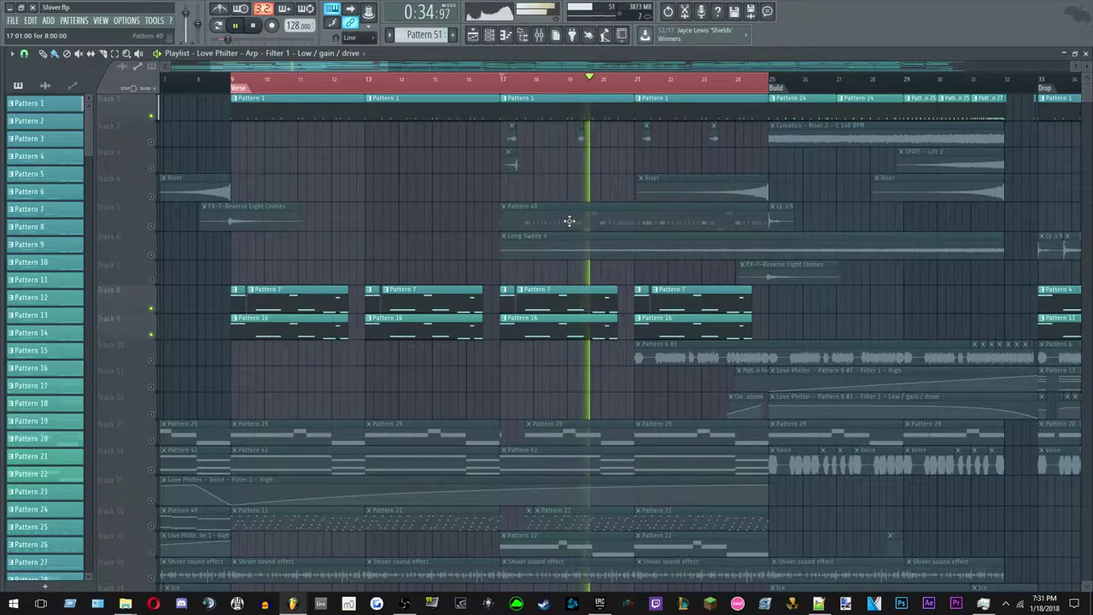
scroll(651, 296, "down", 8)
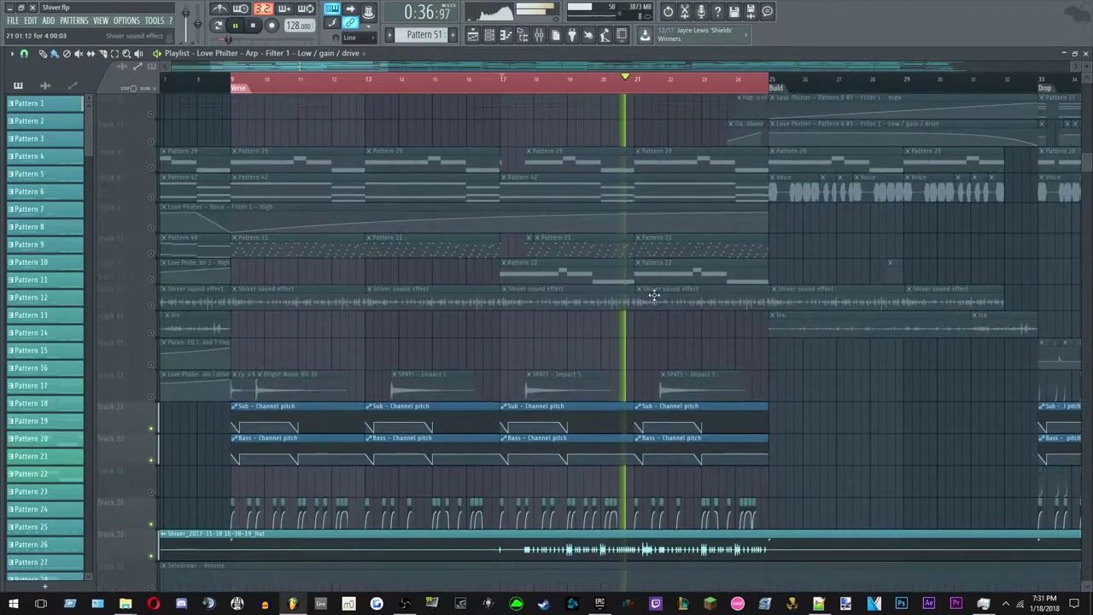
Stop playback, look over the arrangement from the verse back to the intro, and save the project.
key("space")
scroll(617, 428, "down", 1)
scroll(592, 222, "up", 2)
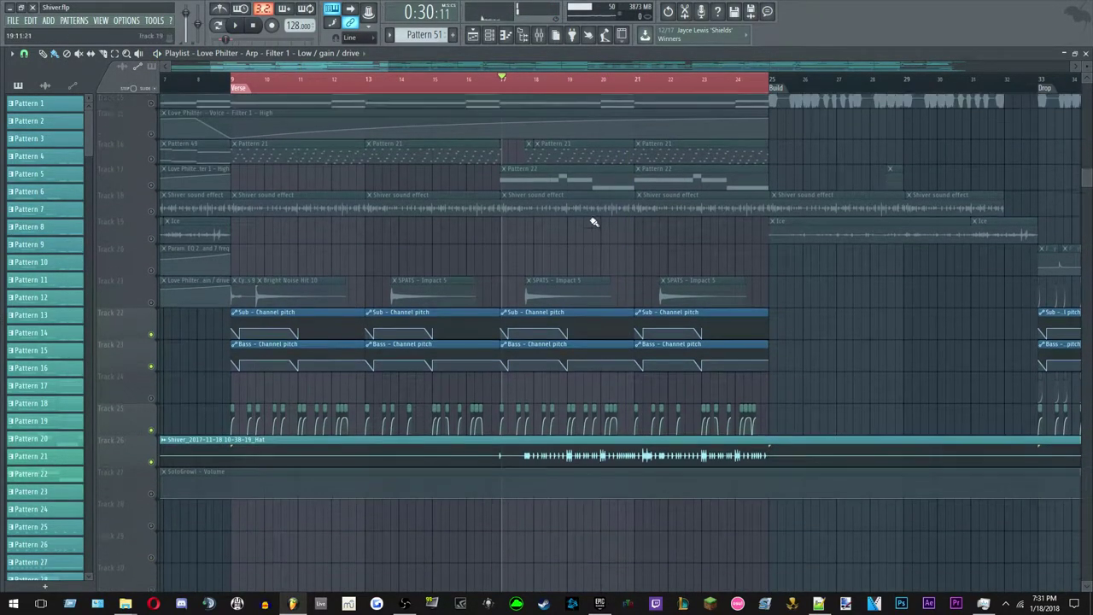
scroll(552, 244, "down", 3)
scroll(585, 339, "up", 10)
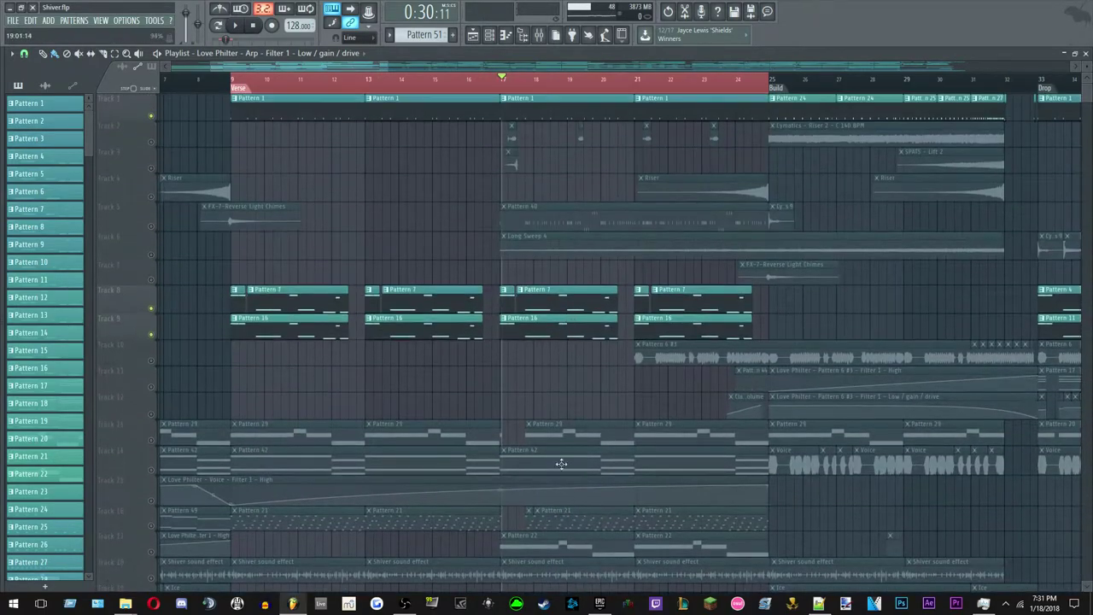
scroll(495, 232, "up", 1)
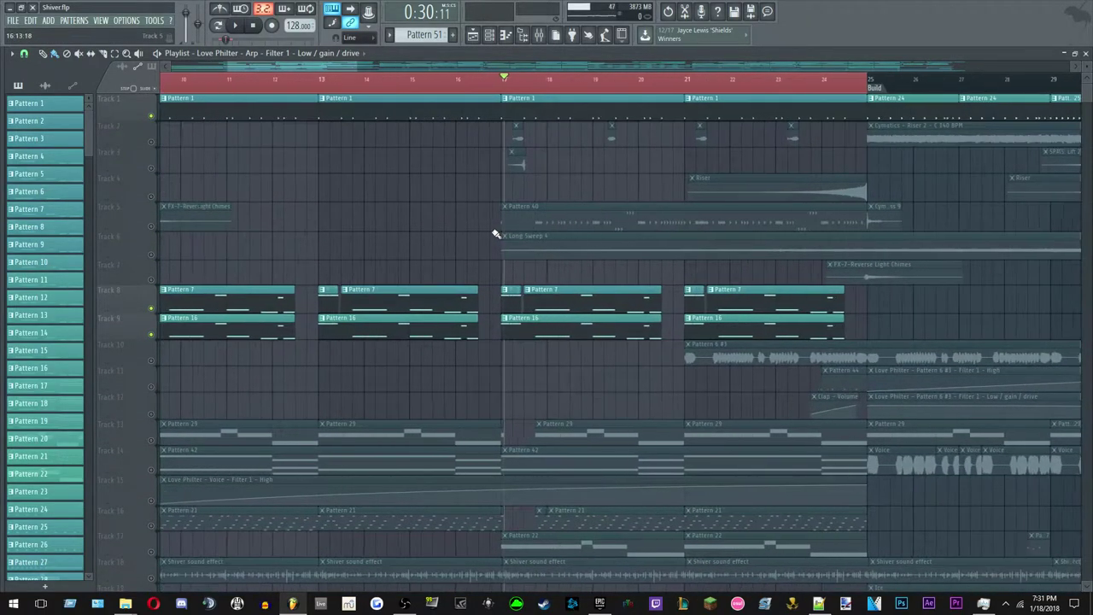
scroll(478, 247, "down", 5)
scroll(135, 290, "up", 4)
scroll(232, 131, "down", 5)
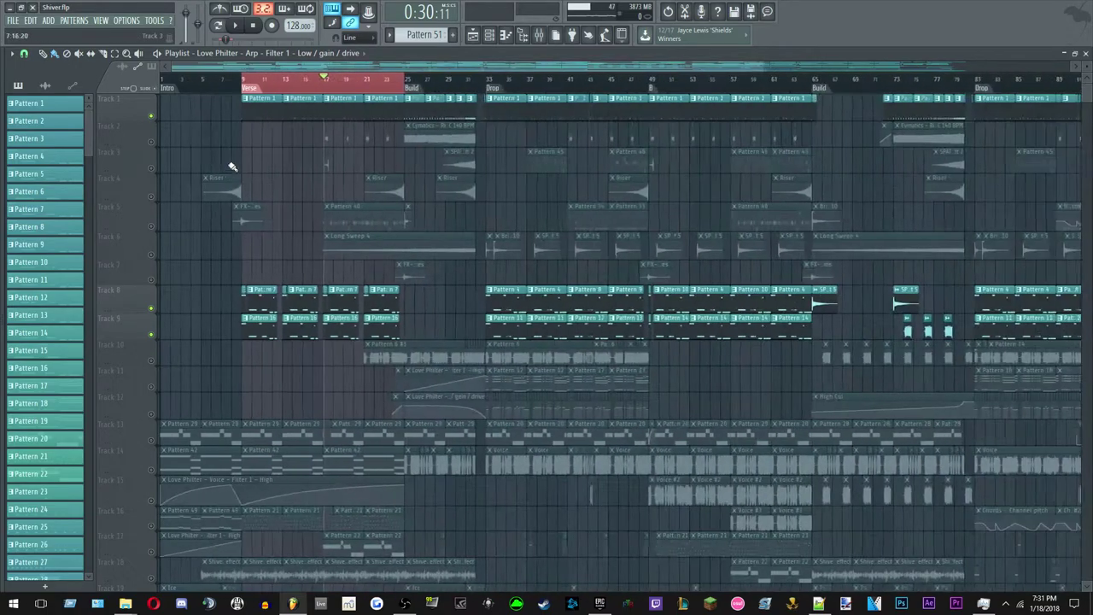
scroll(128, 290, "up", 3)
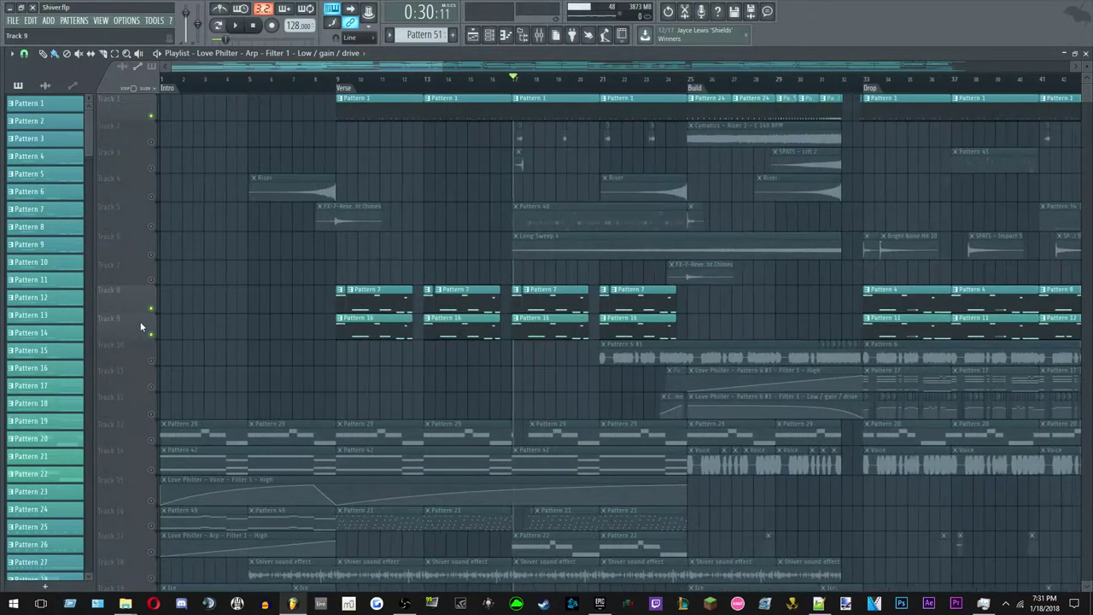
key("ctrl+s")
Solo track 13 with the Pattern 29 clips and play it from the start of the intro, then stop playback.
scroll(188, 313, "down", 2)
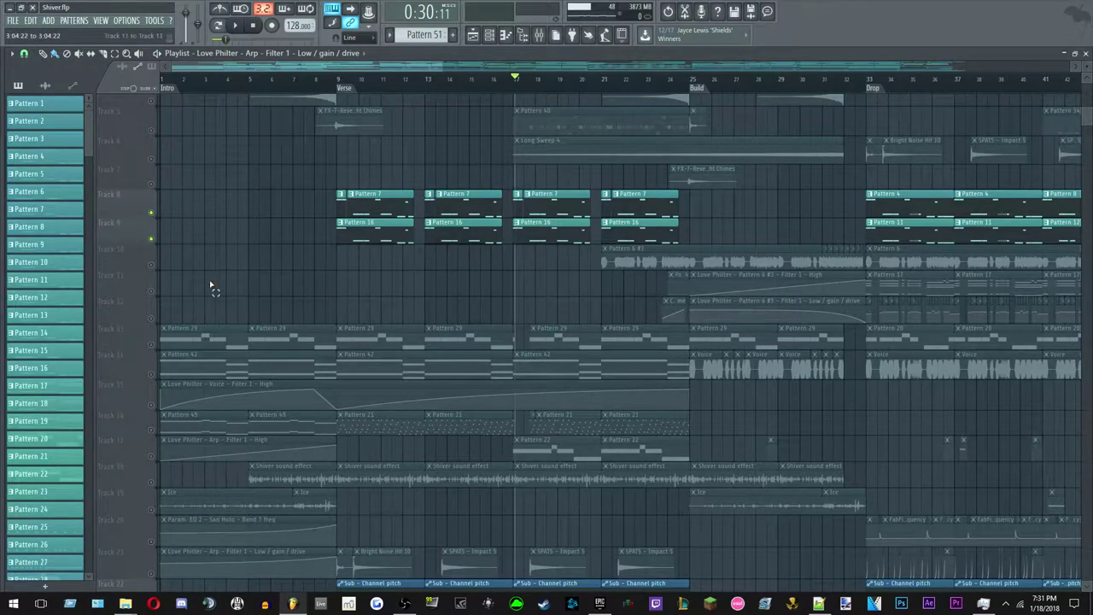
scroll(159, 302, "up", 4)
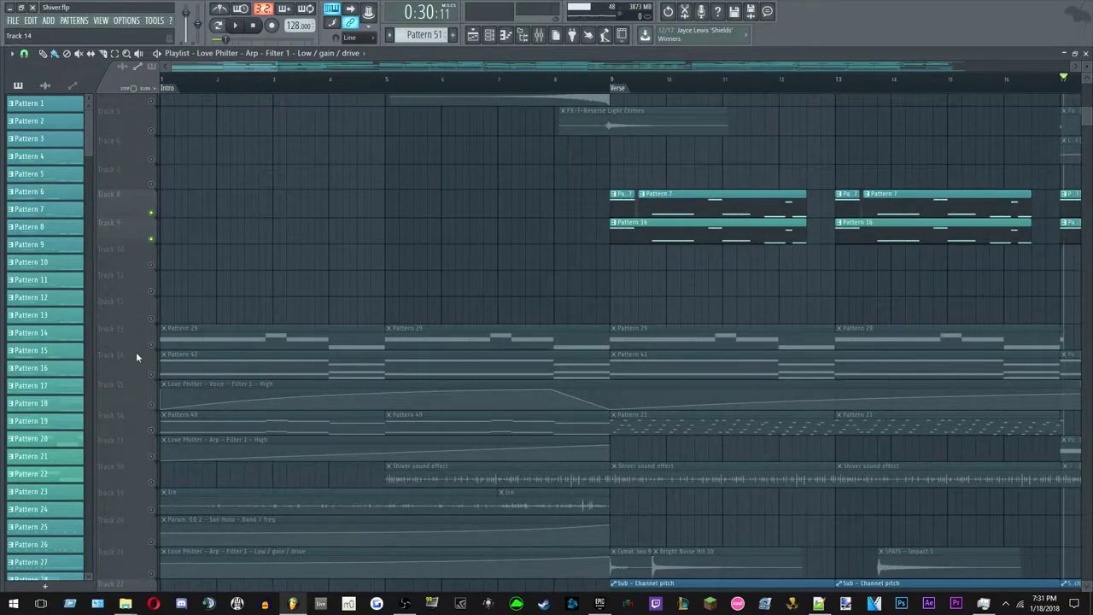
left_click(134, 348)
key("space")
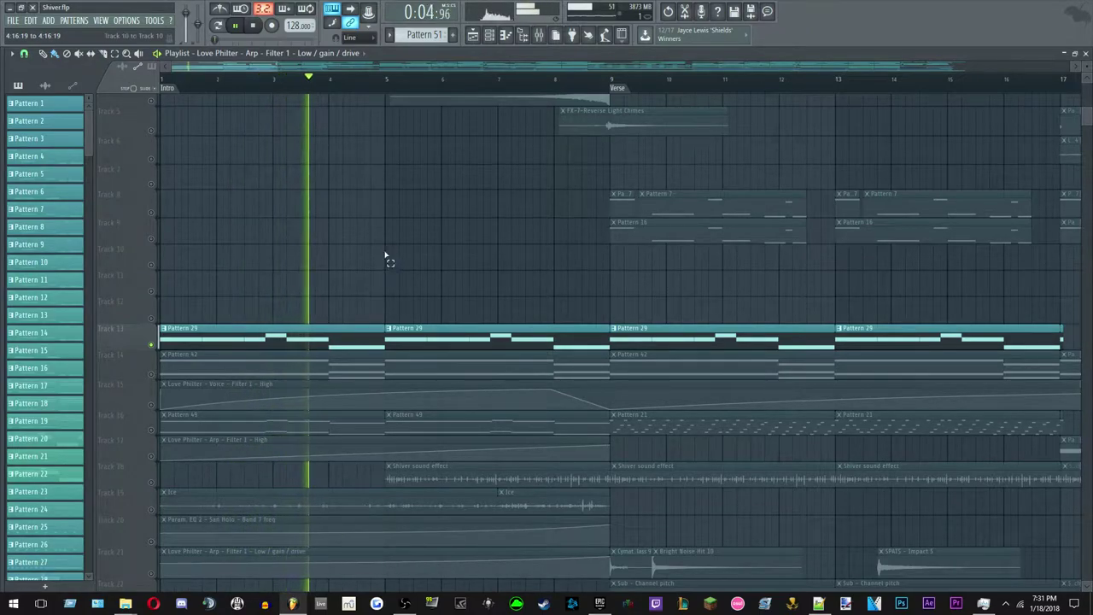
key("space")
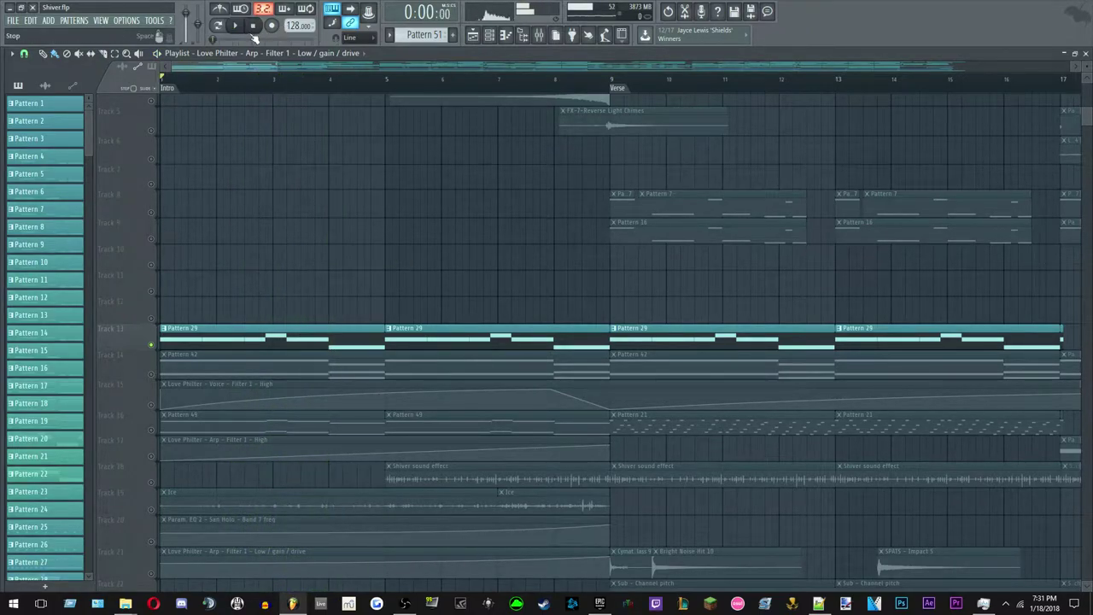
Open the Spire synth of the San Holo channel on mixer track 4 to examine its patch settings.
left_click(488, 34)
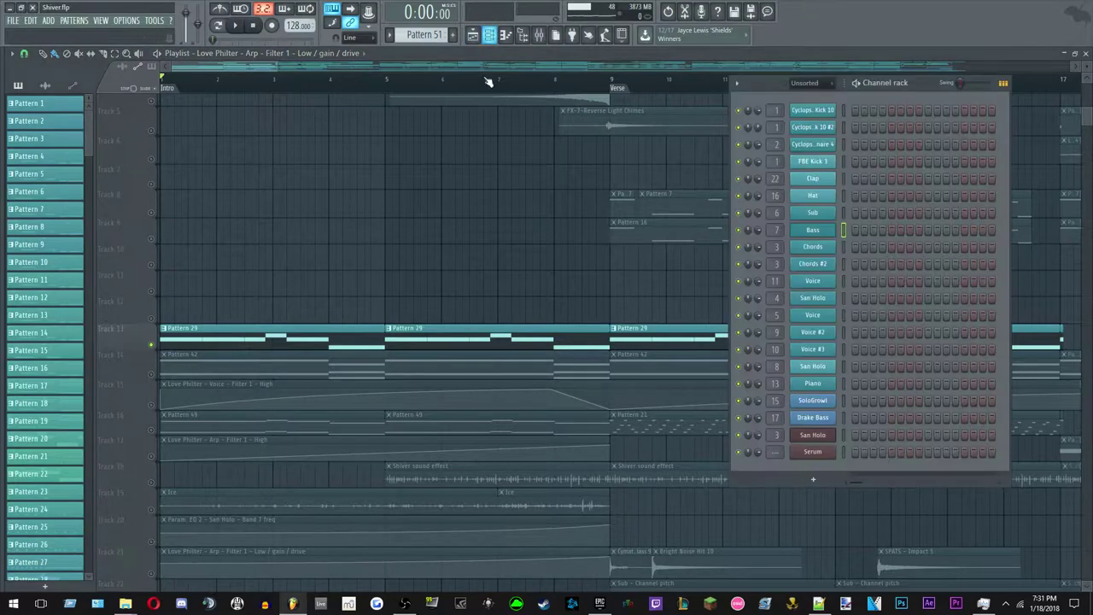
left_click(816, 298)
left_click_drag(555, 183, 425, 147)
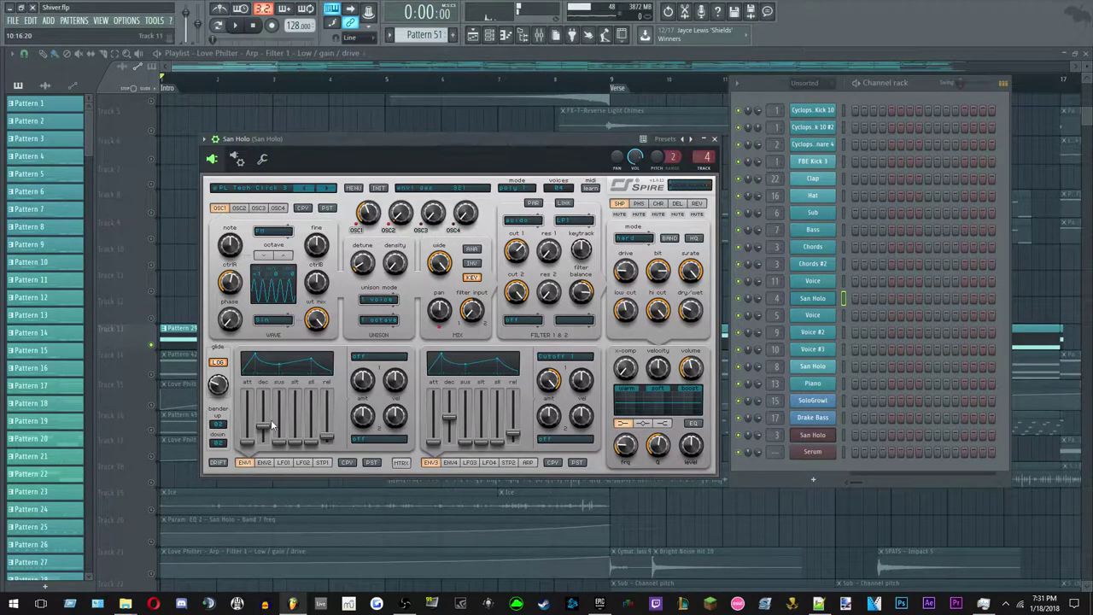
Open San Holo's mixer effects, Fruity Multiband Compressor and Fruity Reeverb 2, and move the reverb window clear to examine both.
left_click(533, 36)
left_click(85, 187)
left_click(75, 192)
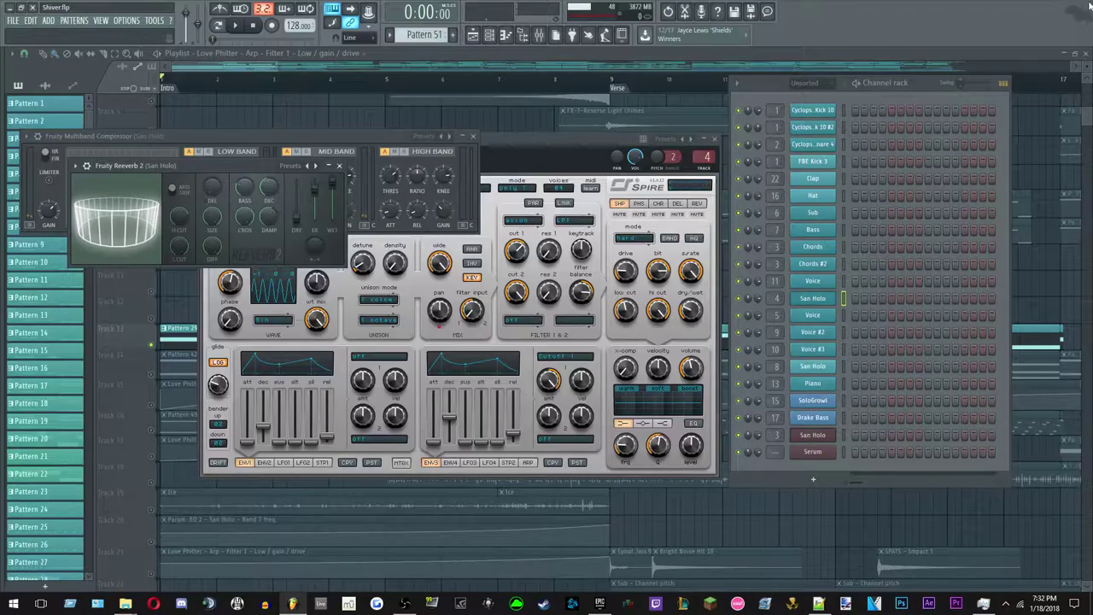
left_click_drag(349, 222, 527, 250)
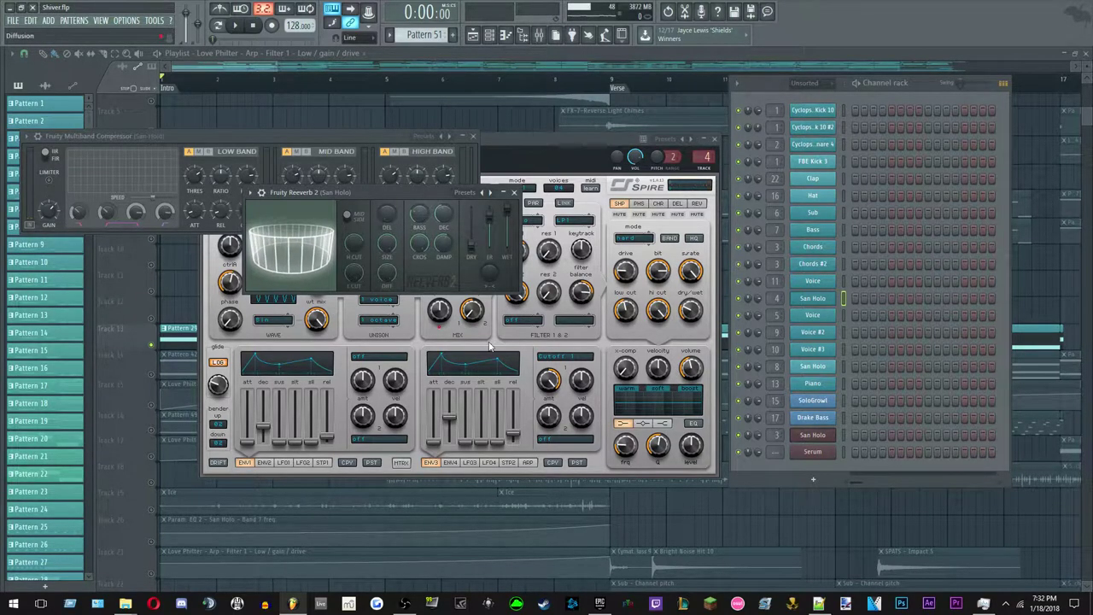
Close all open plugin windows and replay the soloed track 13 from the start of the intro, then stop.
key("F12")
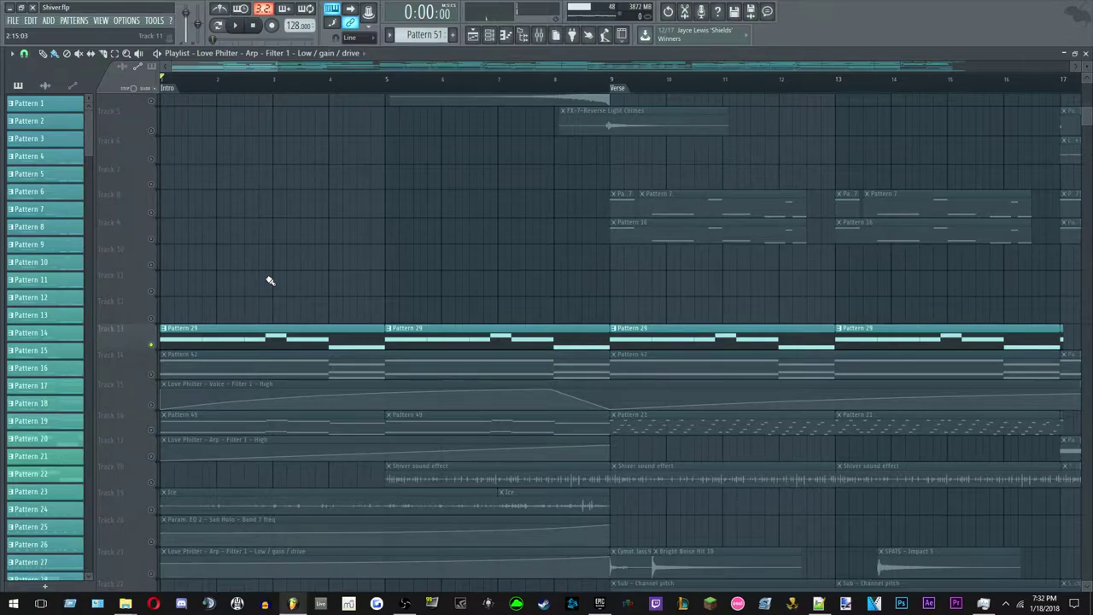
key("space")
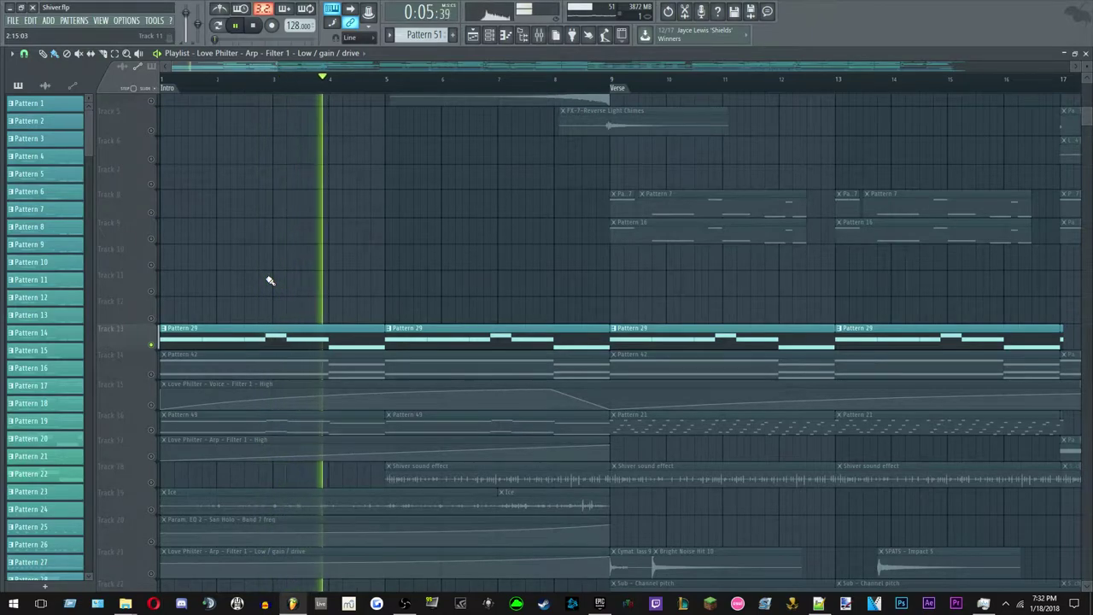
key("space")
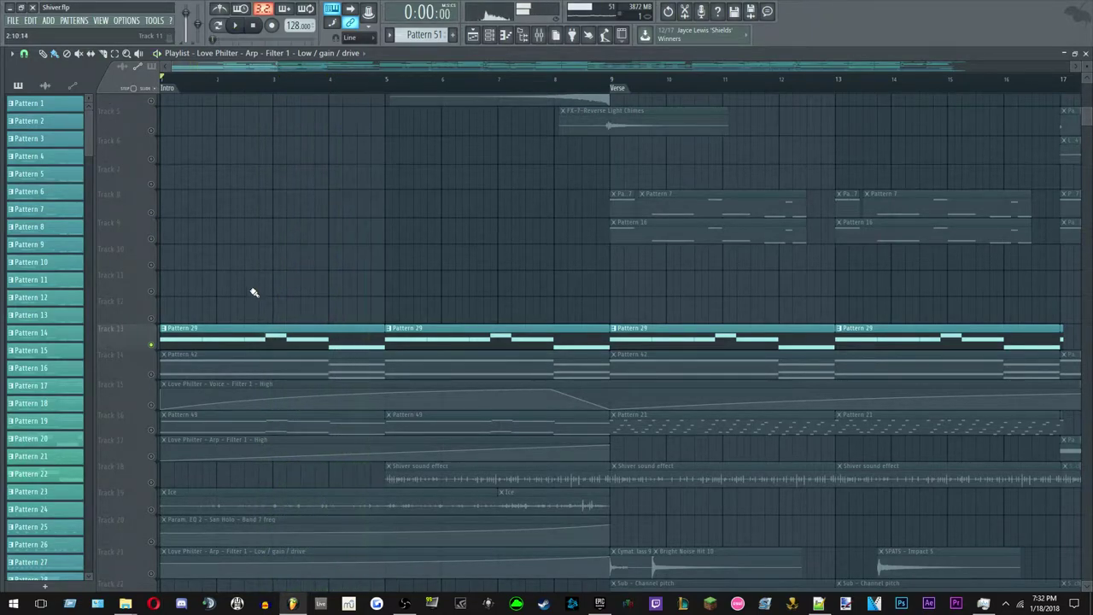
Solo track 16 and open Pattern 49 from its first intro clip to examine its San Holo notes.
left_click(158, 427)
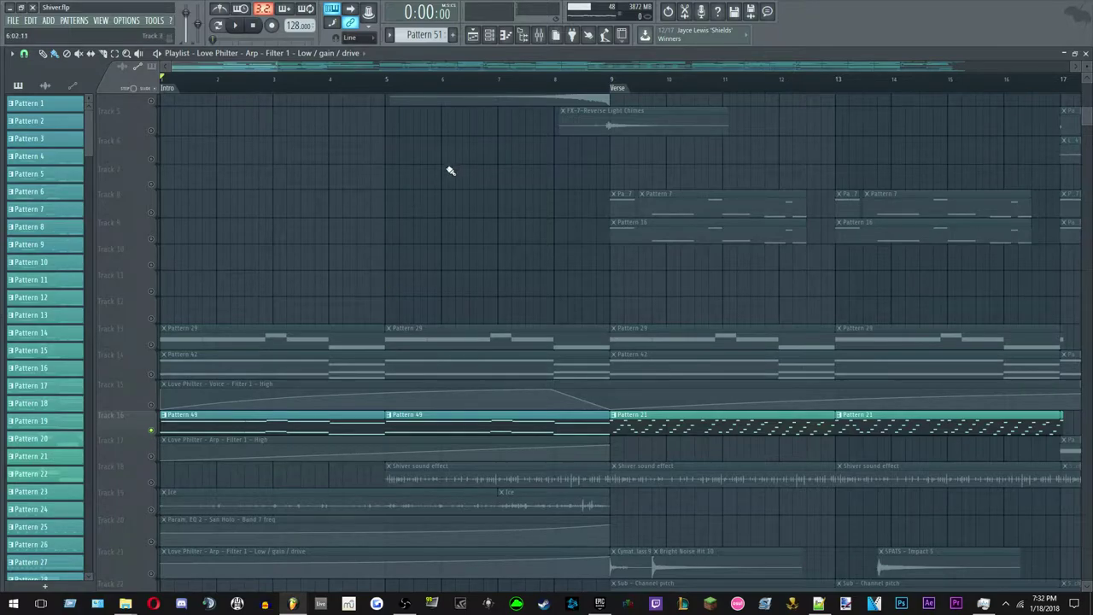
double_click(348, 424)
scroll(308, 347, "down", 2)
scroll(60, 317, "up", 4)
scroll(13, 323, "up", 2)
left_click_drag(61, 348, 65, 434)
left_click_drag(79, 196, 90, 290)
left_click_drag(79, 327, 100, 228)
left_click_drag(102, 311, 81, 248)
left_click_drag(115, 335, 95, 279)
left_click(113, 325, "ctrl")
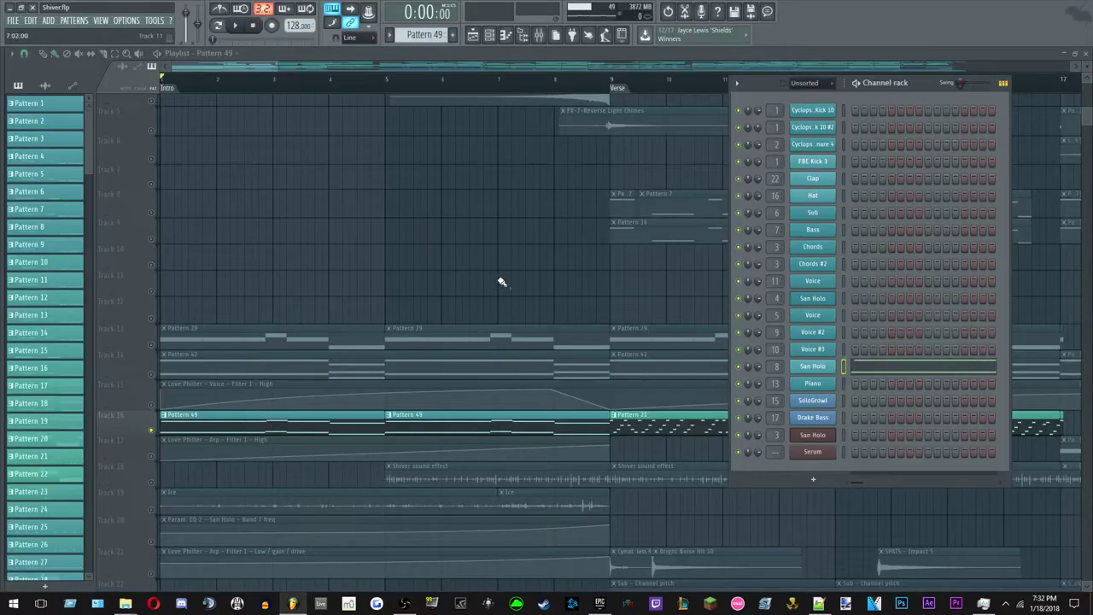
Hide the channel rack and listen to the soloed track 16 from the start of the intro, then stop playback.
key("F6")
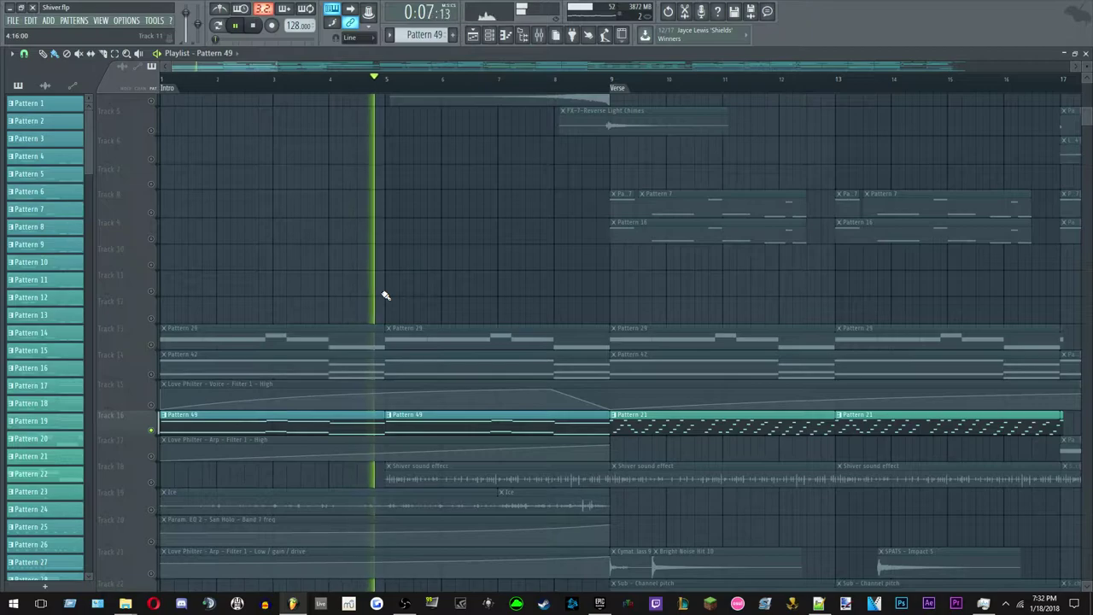
key("space")
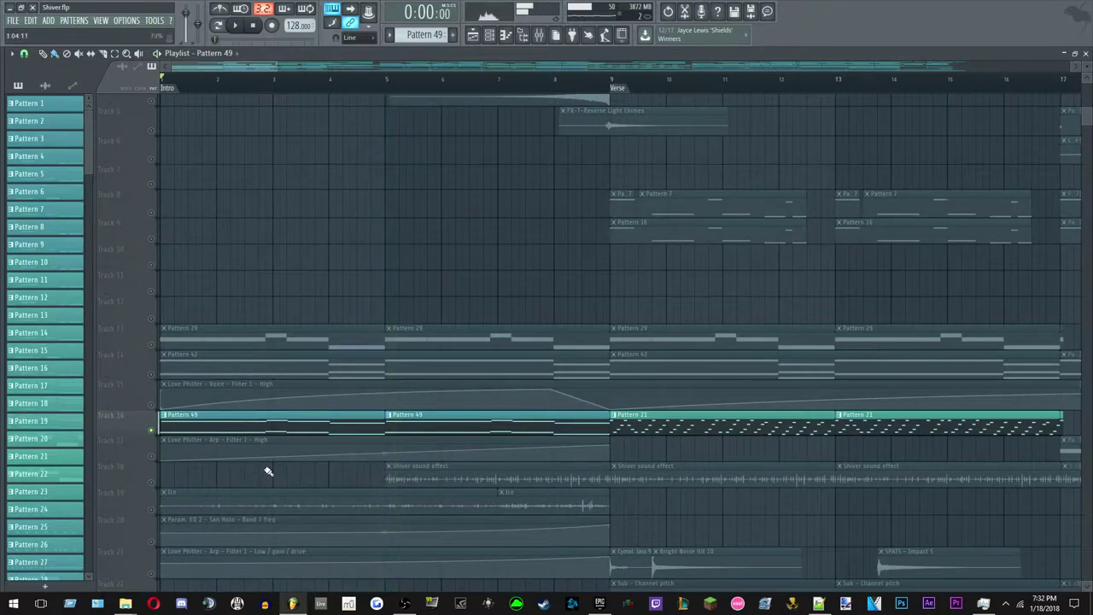
Unmute tracks 13, 15, 20 and 21 alongside track 16, then play the intro with them and stop playback.
left_click(152, 573)
left_click(152, 540)
left_click(152, 346)
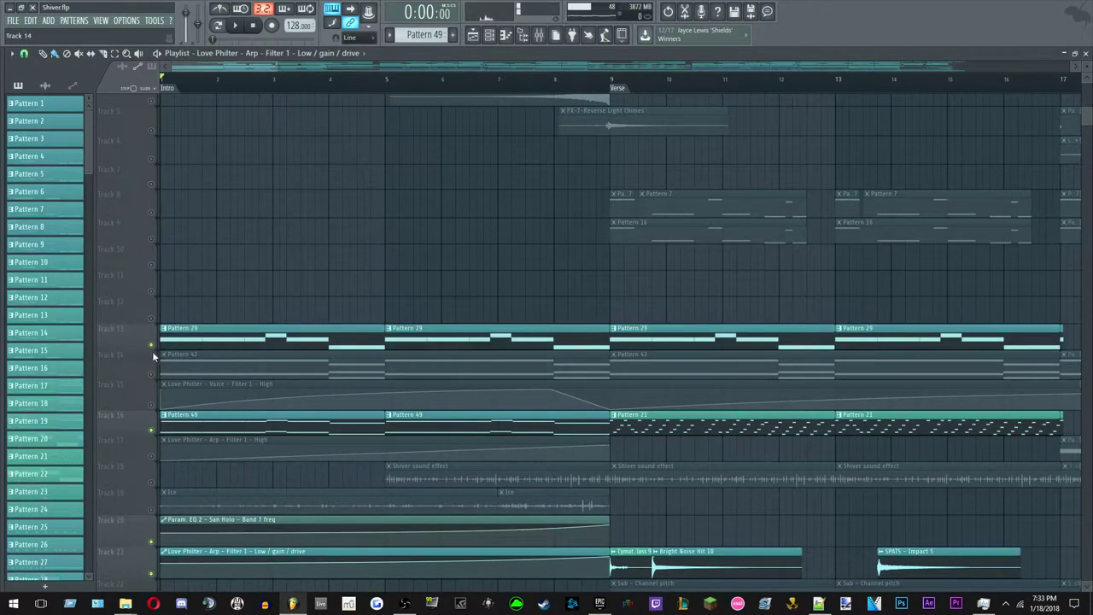
left_click(154, 406)
scroll(166, 457, "down", 10)
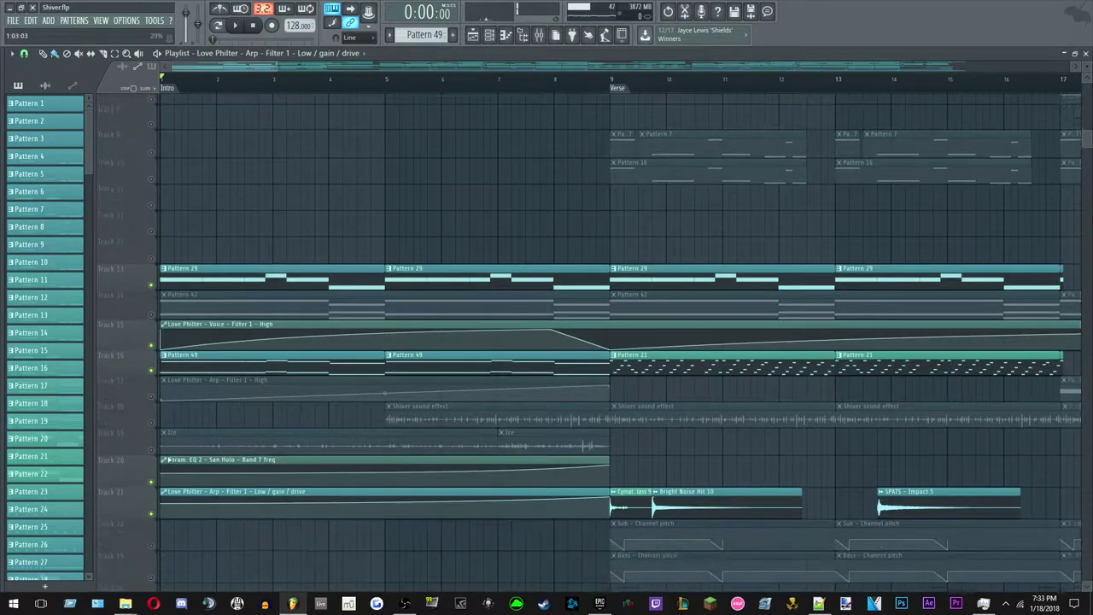
scroll(188, 444, "up", 5)
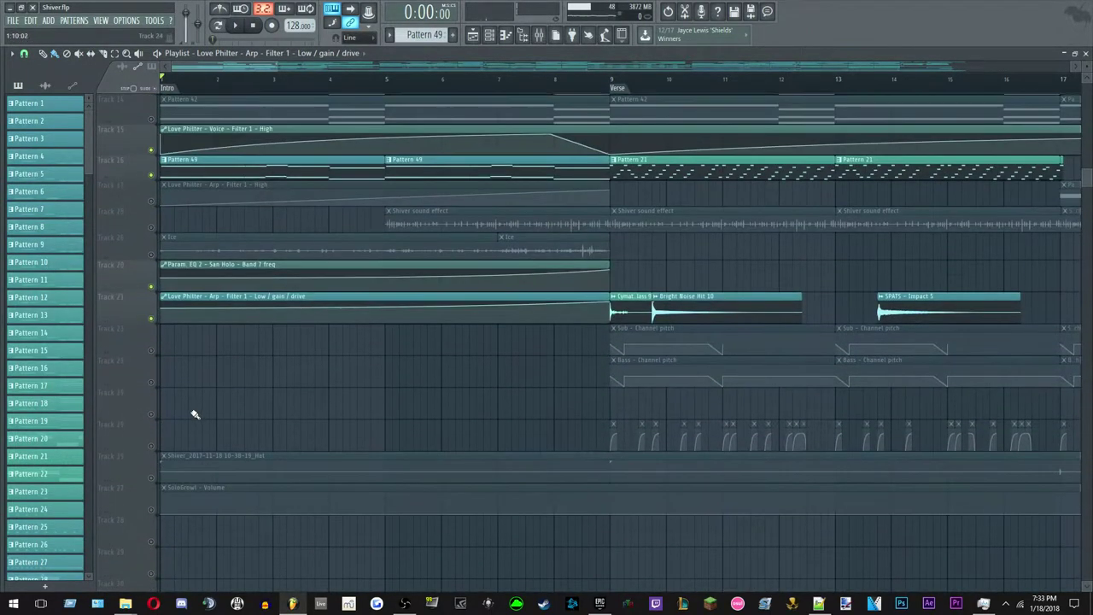
scroll(363, 401, "up", 2)
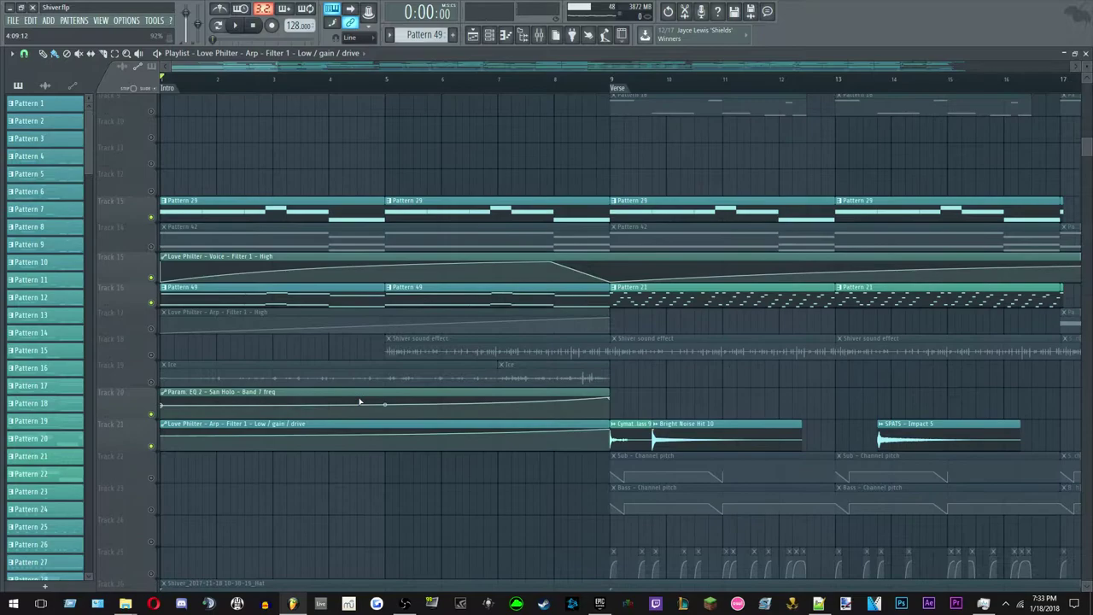
key("space")
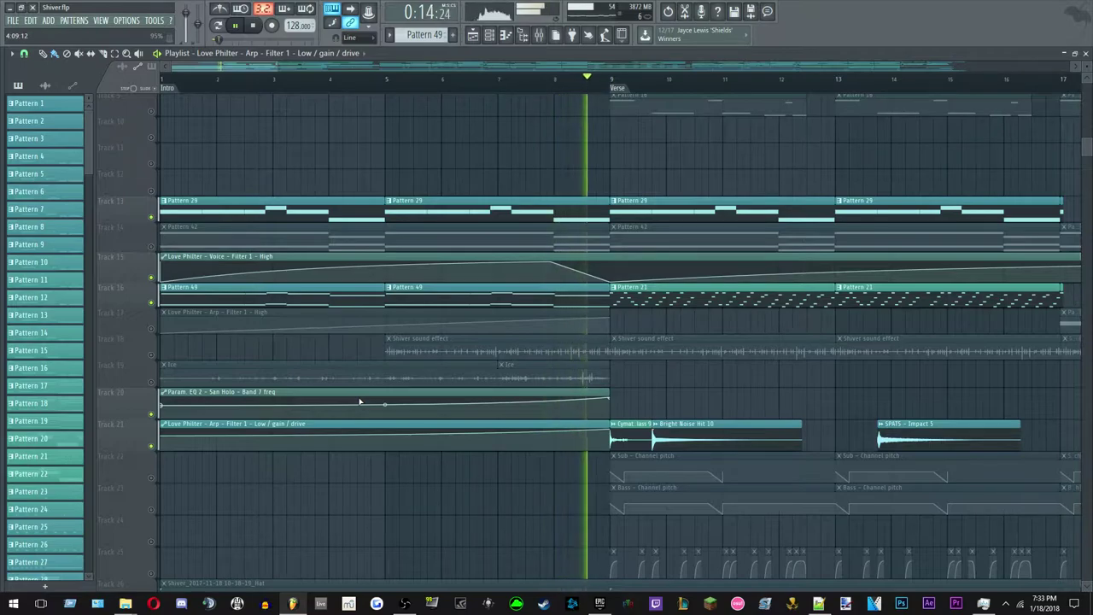
key("space")
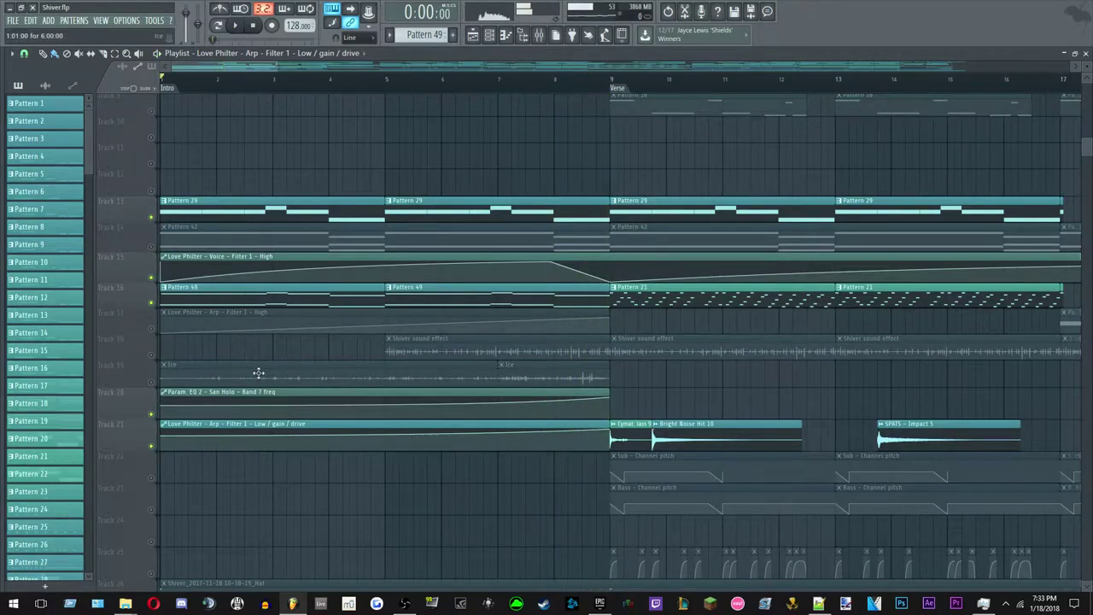
Solo track 14, which holds the Pattern 42 clips.
right_click(153, 247)
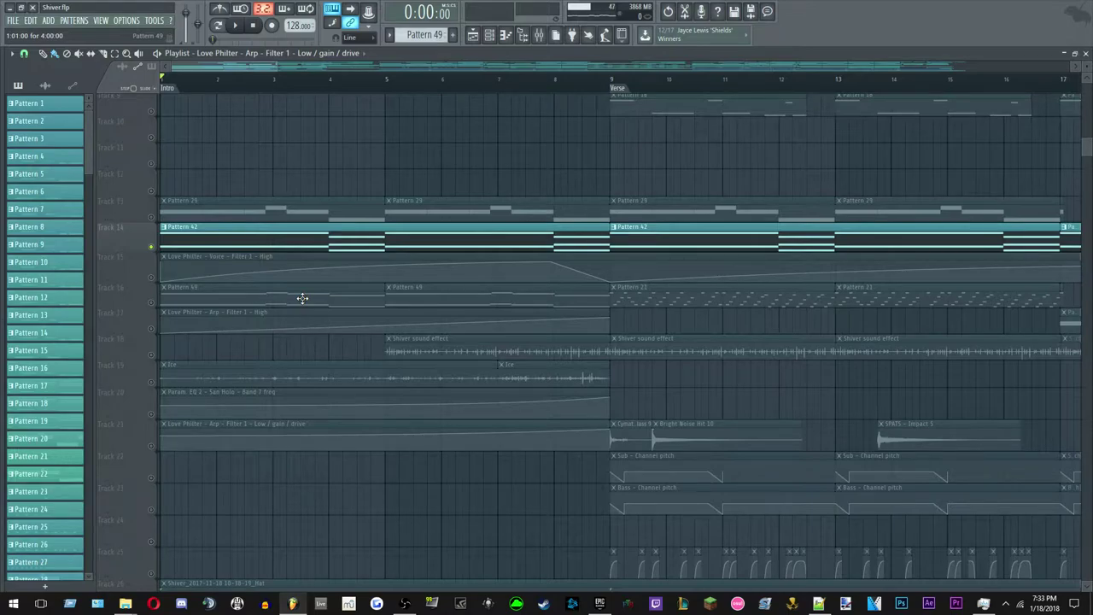
scroll(166, 231, "up", 3)
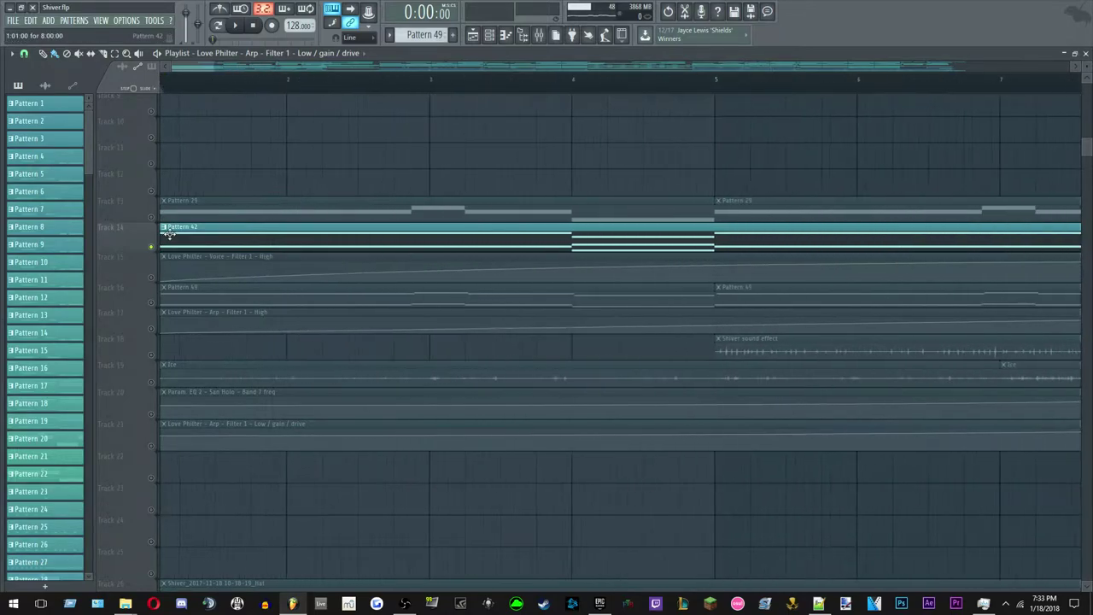
scroll(166, 231, "down", 6)
scroll(166, 231, "up", 3)
Check the Voice and Voice #2 sampler channels, then open the Serum Voice channel routed to mixer track 11.
left_click(490, 35)
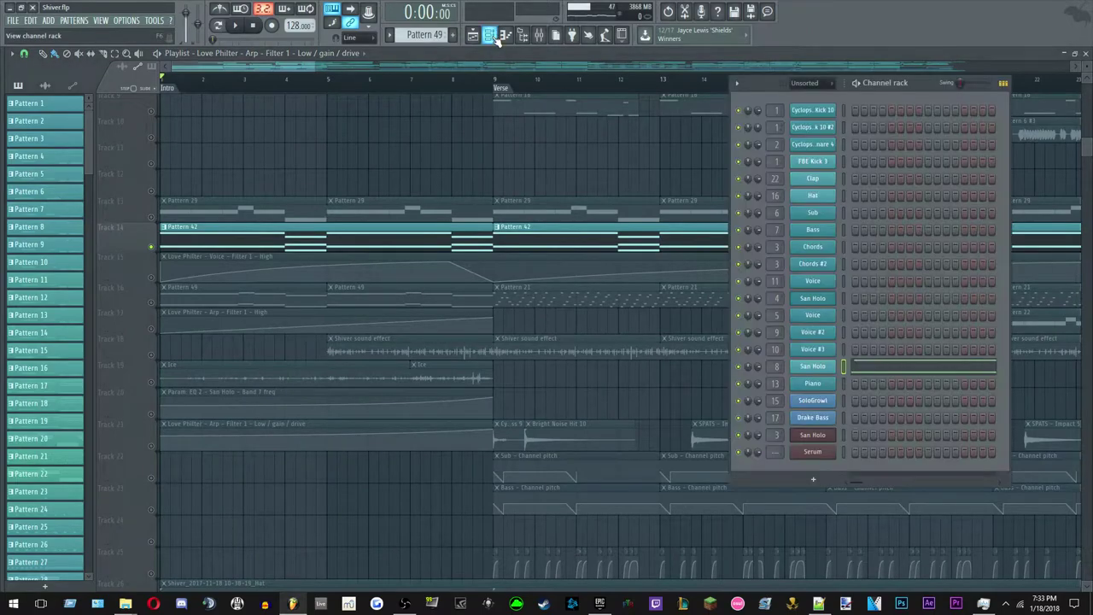
left_click(818, 318)
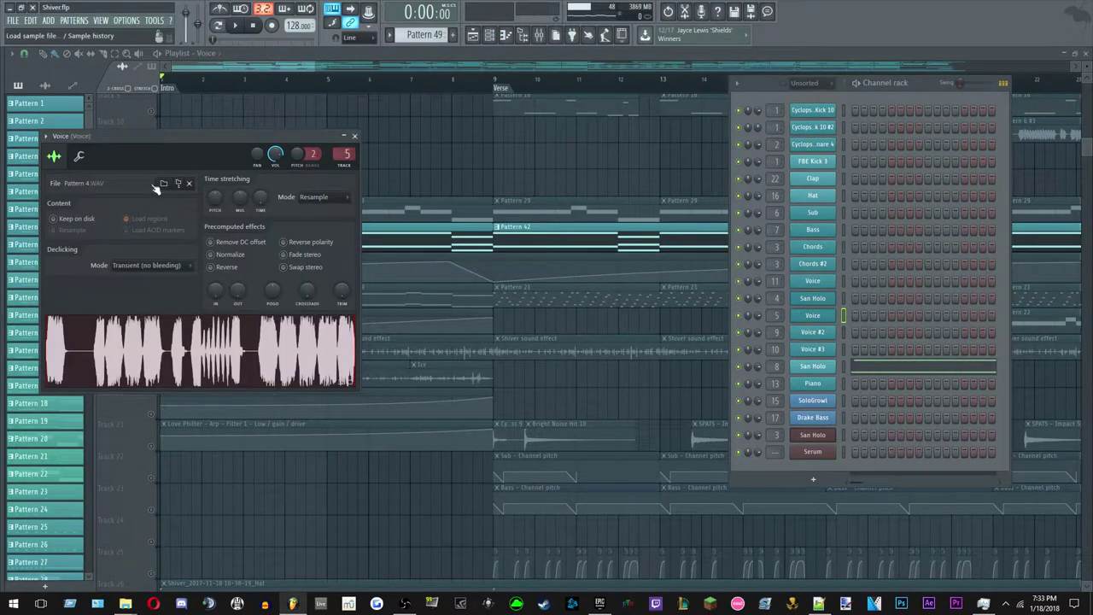
left_click(816, 333)
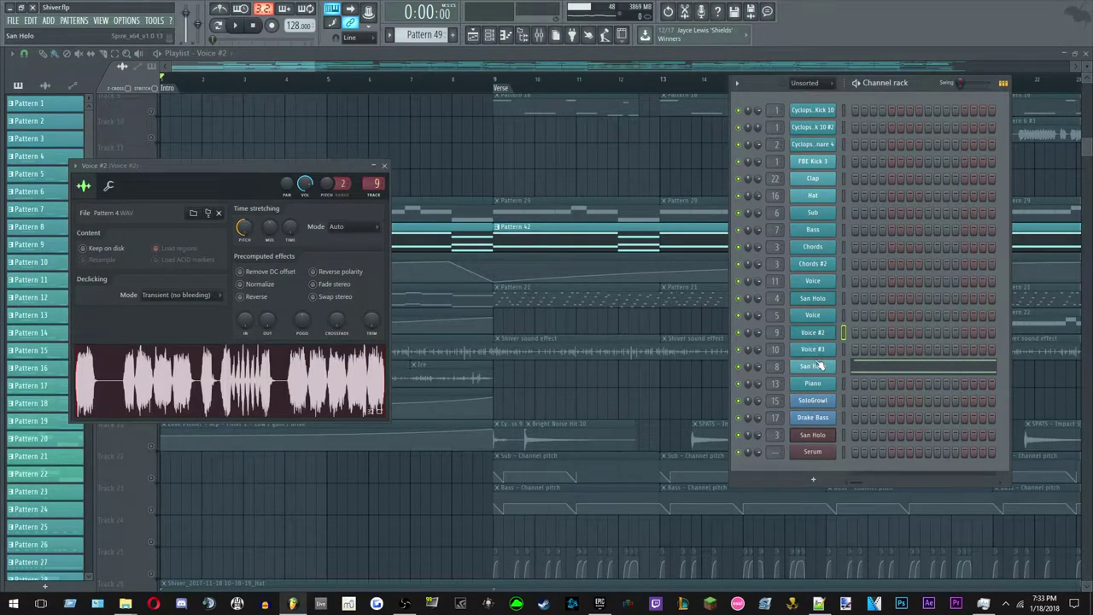
left_click(824, 283)
left_click_drag(549, 76, 465, 77)
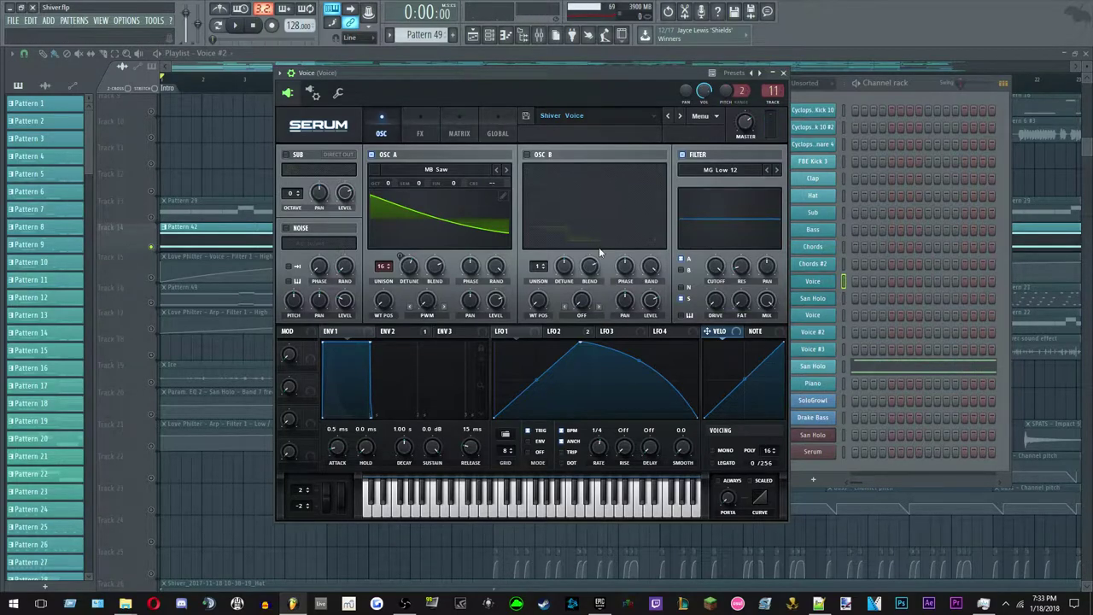
Examine LFO 2, envelope 2 and the effects chain of the Shiver Voice patch in Serum.
left_click(570, 333)
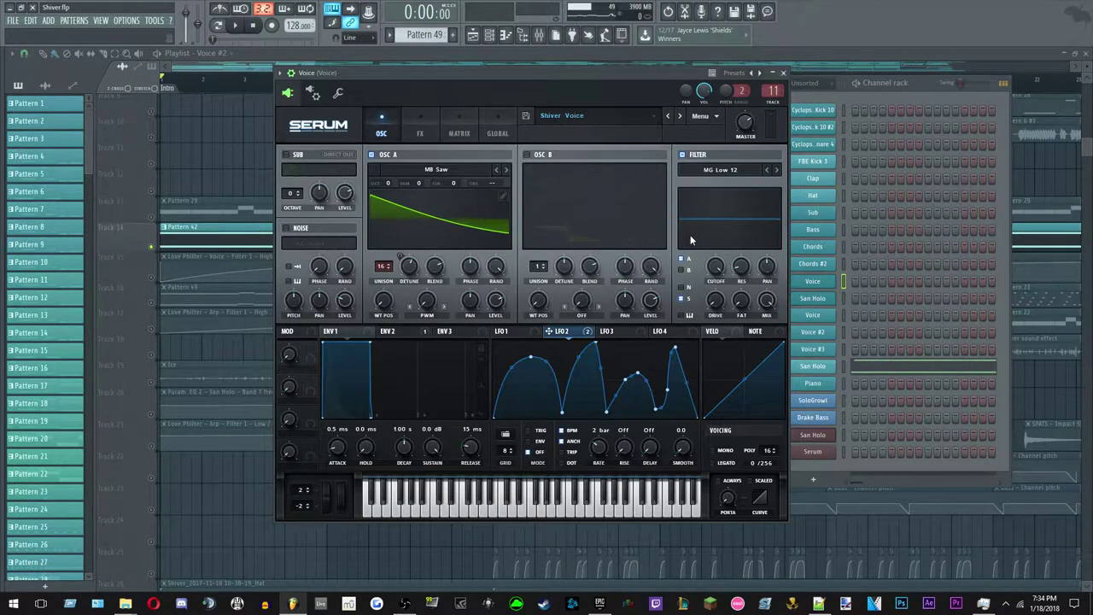
left_click(394, 331)
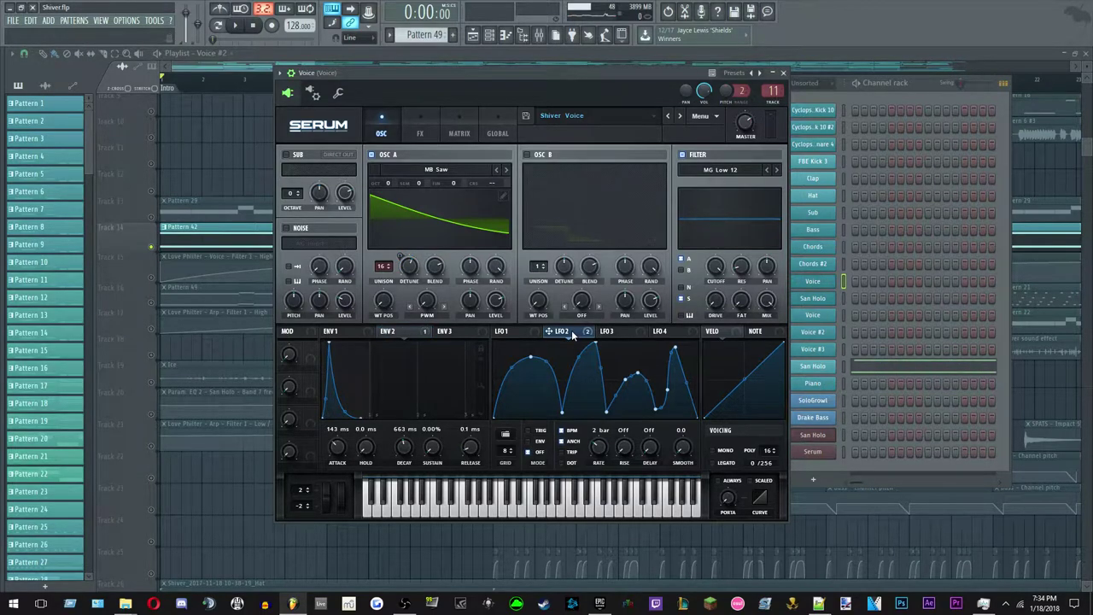
left_click(420, 132)
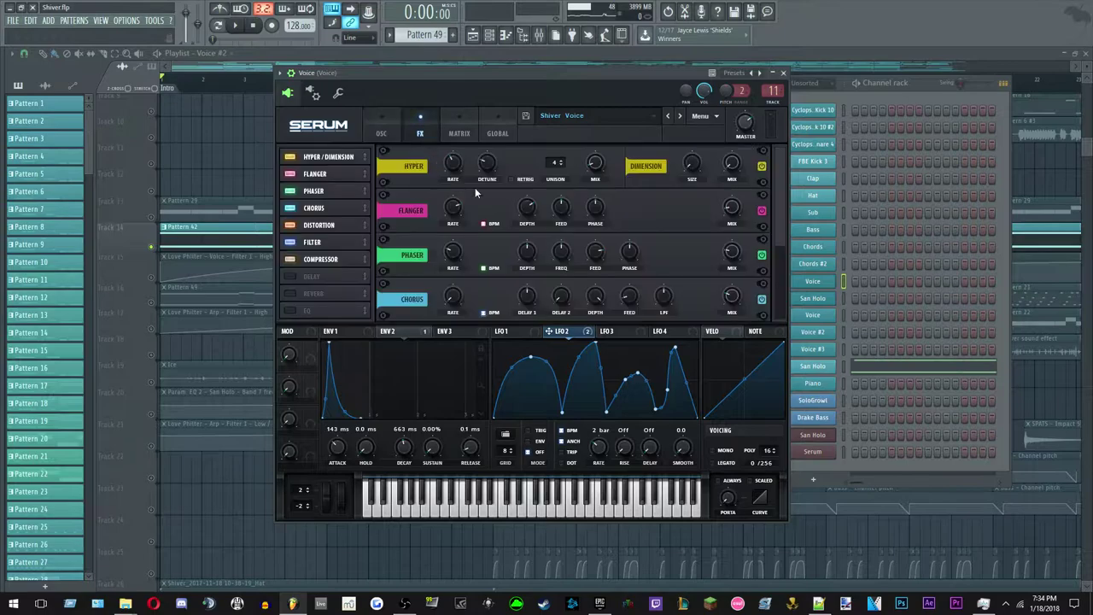
Check the remaining Serum effects down to the compressor, audition a note of the Shiver Voice patch, and close the plugin windows.
scroll(768, 286, "down", 3)
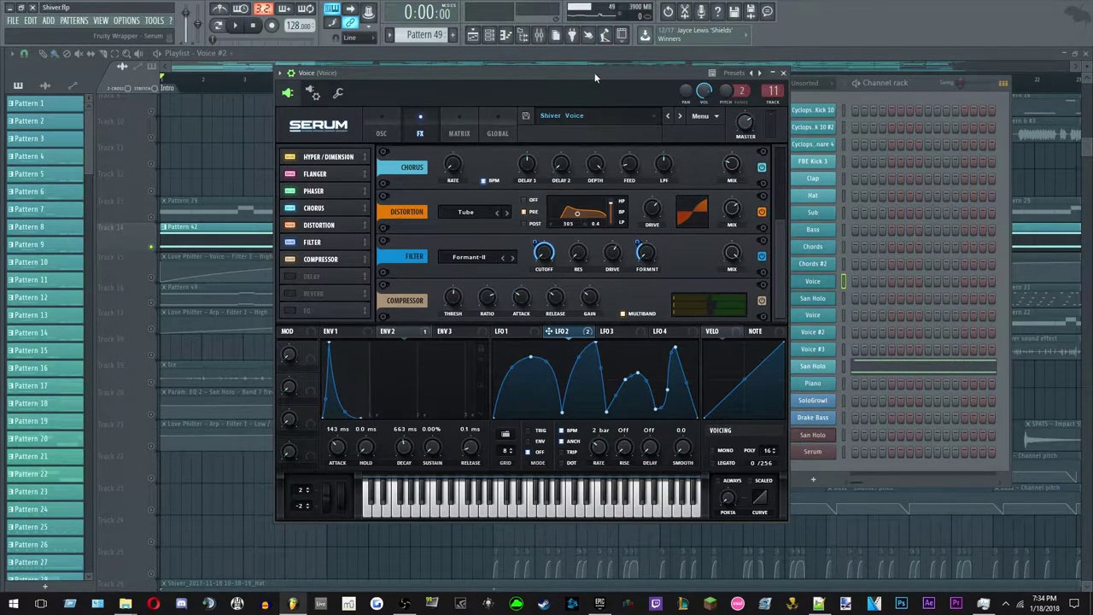
key("n")
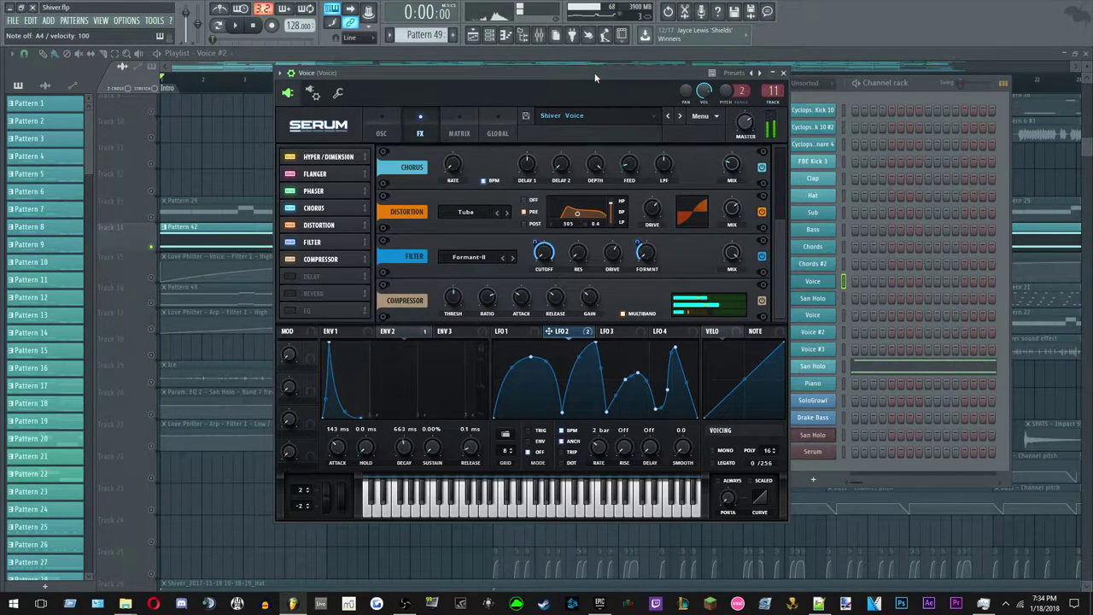
key("F12")
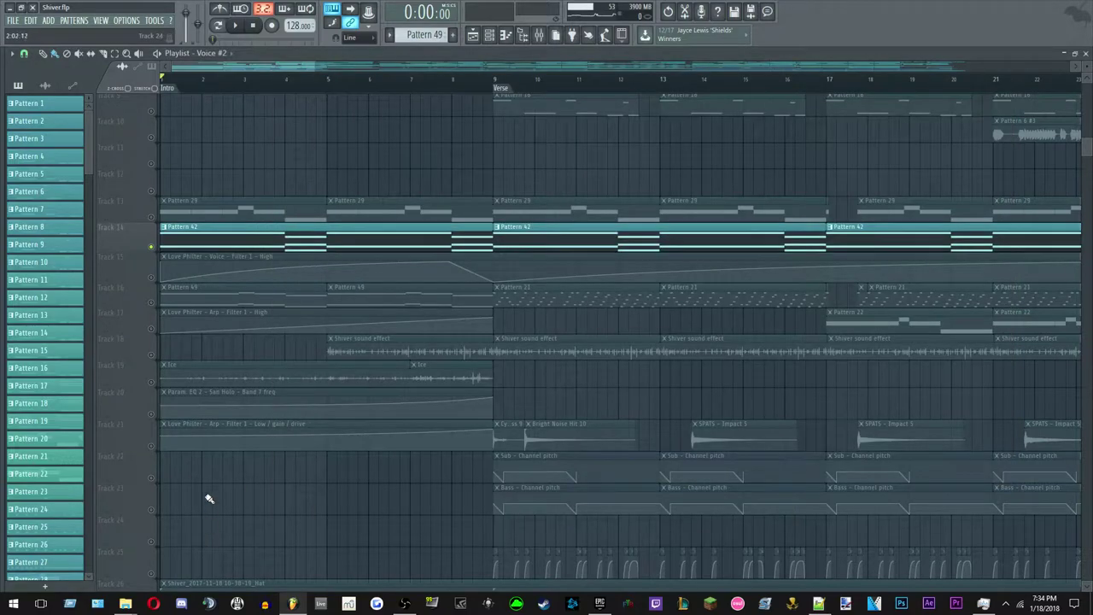
Unmute track 15's Love Philter voice automation alongside track 14, play the intro from the start, and stop playback.
left_click(155, 306)
key("space")
left_click(152, 247)
left_click(156, 279)
key("space")
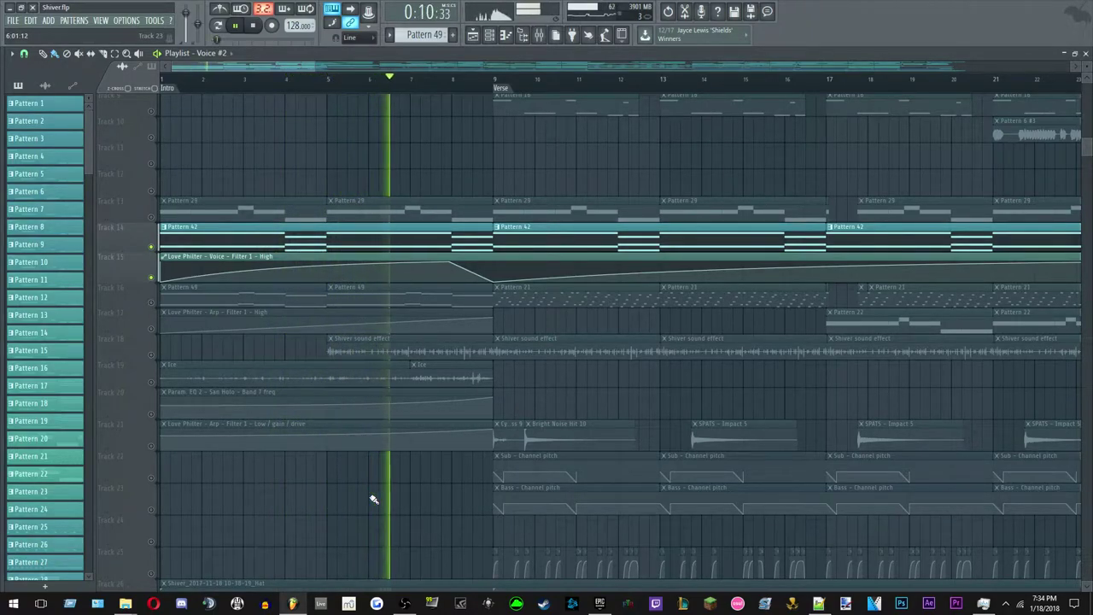
key("space")
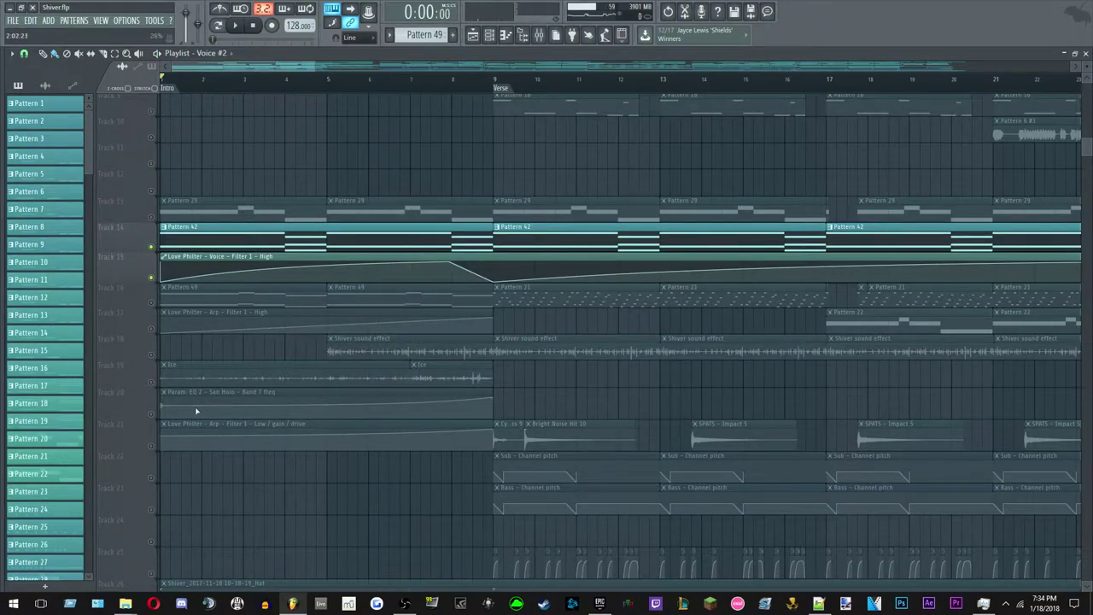
Solo track 19's Ice clips and play the intro, add track 18's Shiver sound effect, and stop playback.
left_click(158, 383)
key("space")
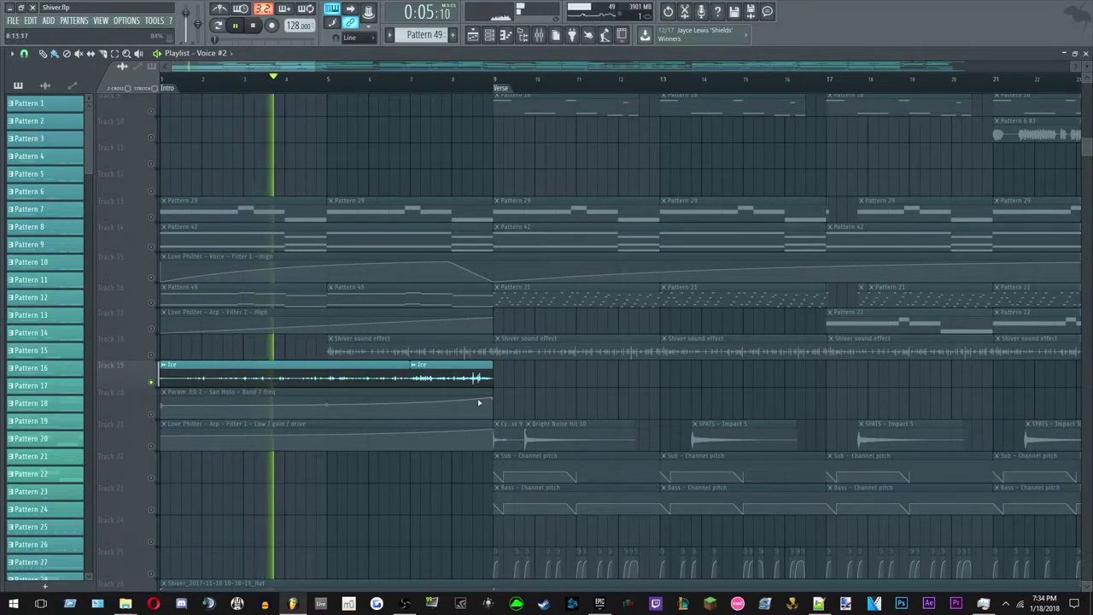
left_click(151, 355)
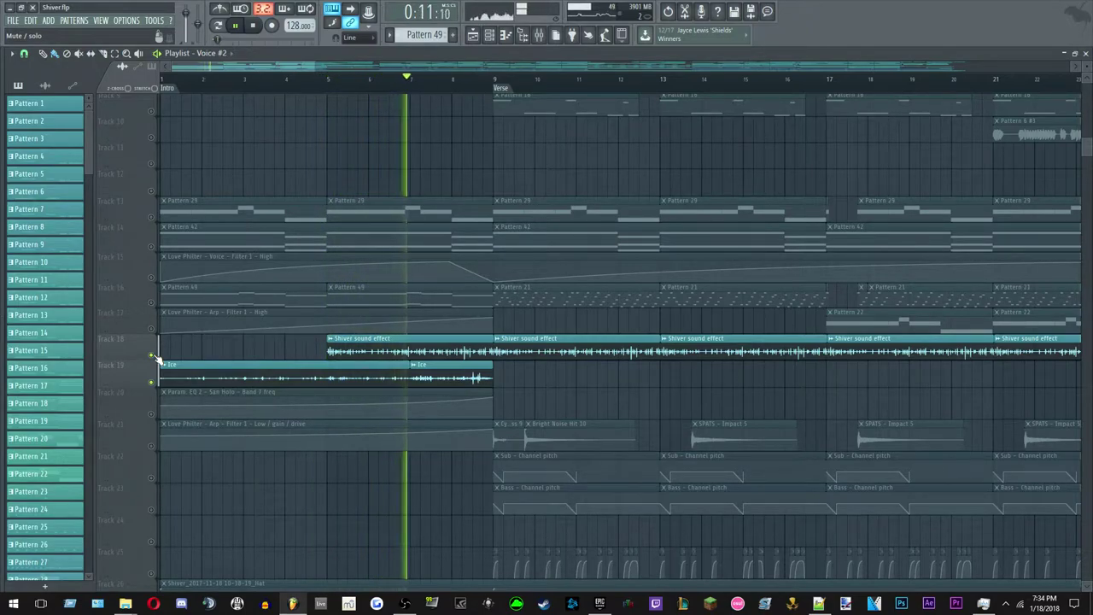
key("space")
Solo track 16, unmute track 17 with it, and play the verse from bar 9.
left_click(152, 304, "ctrl")
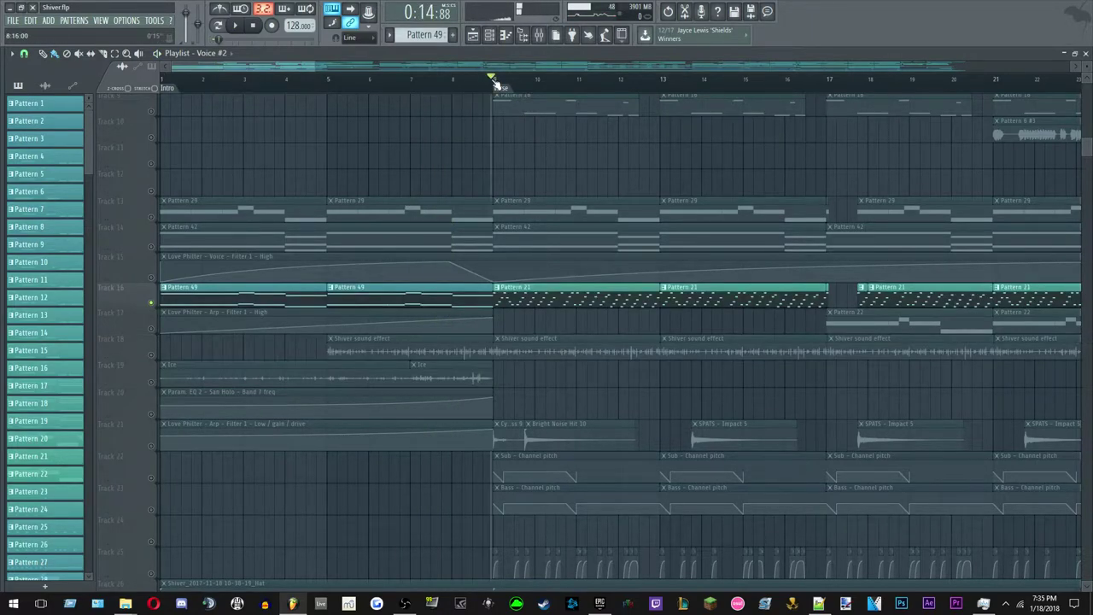
key("space")
key("space")
left_click(152, 331)
key("space")
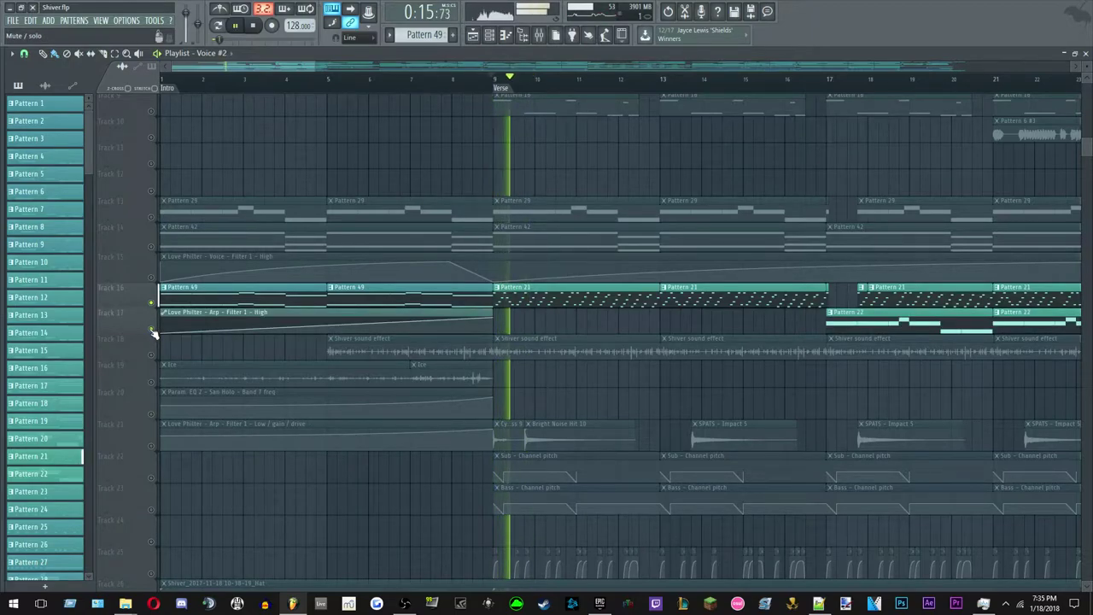
Save the project while the verse arp on tracks 16 and 17 plays, and stop playback.
scroll(453, 367, "down", 3)
key("ctrl+s")
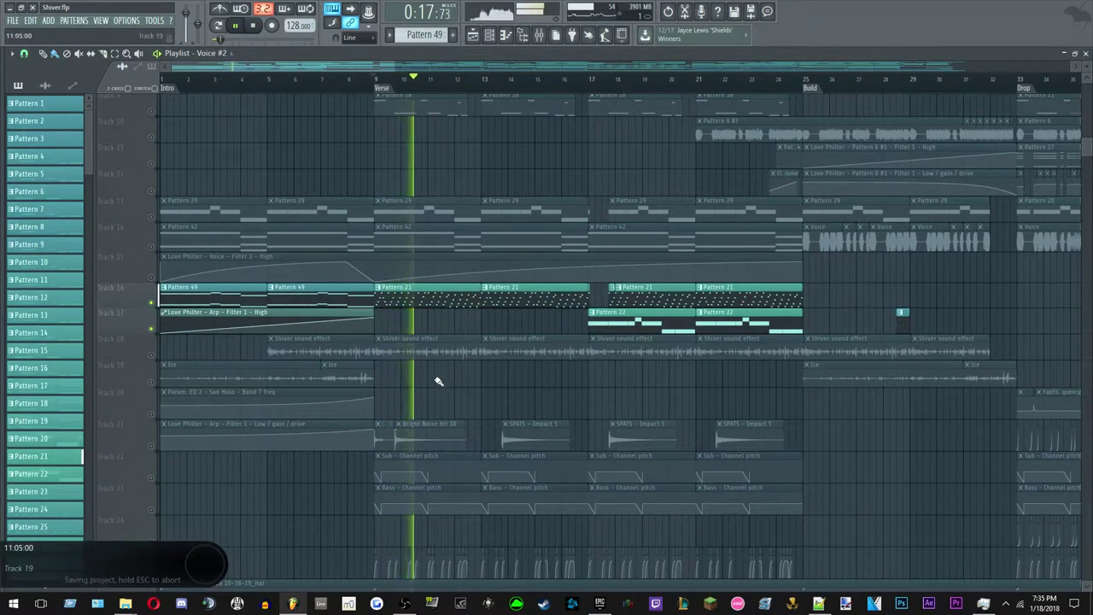
scroll(452, 389, "up", 3)
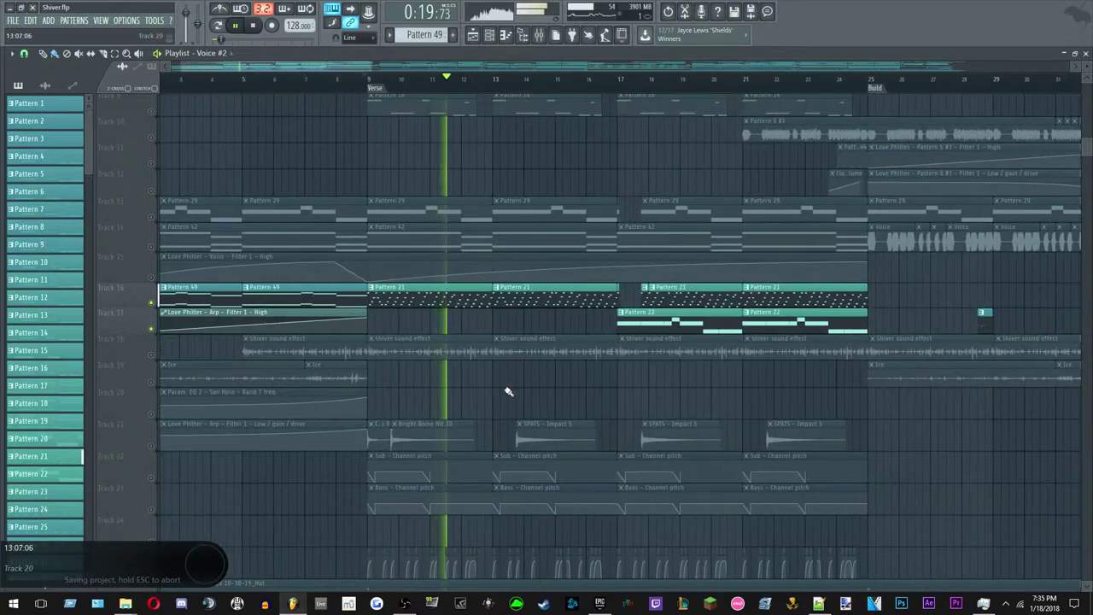
scroll(491, 386, "up", 2)
scroll(529, 384, "down", 2)
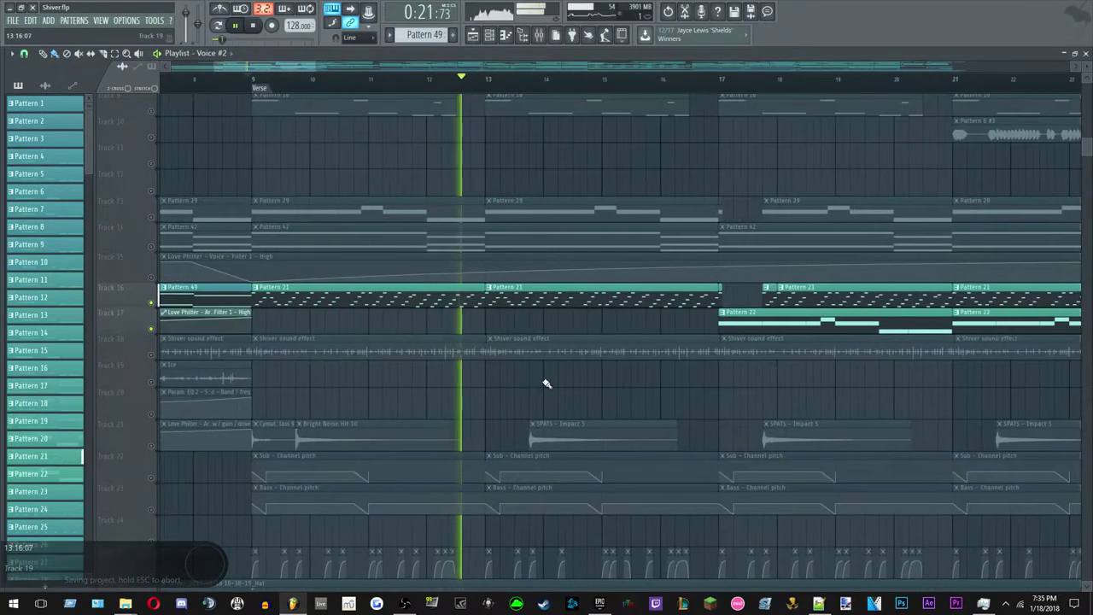
key("space")
Open the first Pattern 21 clip's San Holo notes in the piano roll and frame the four-bar arpeggio.
scroll(418, 315, "down", 3)
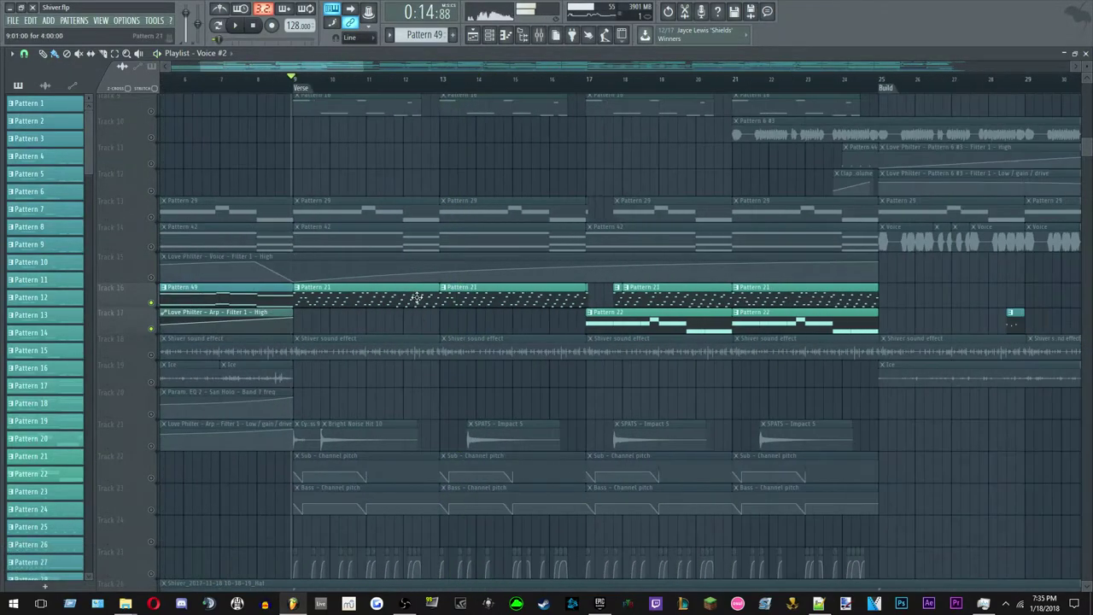
double_click(415, 300)
scroll(521, 320, "down", 5)
scroll(411, 334, "down", 2)
scroll(68, 364, "up", 3)
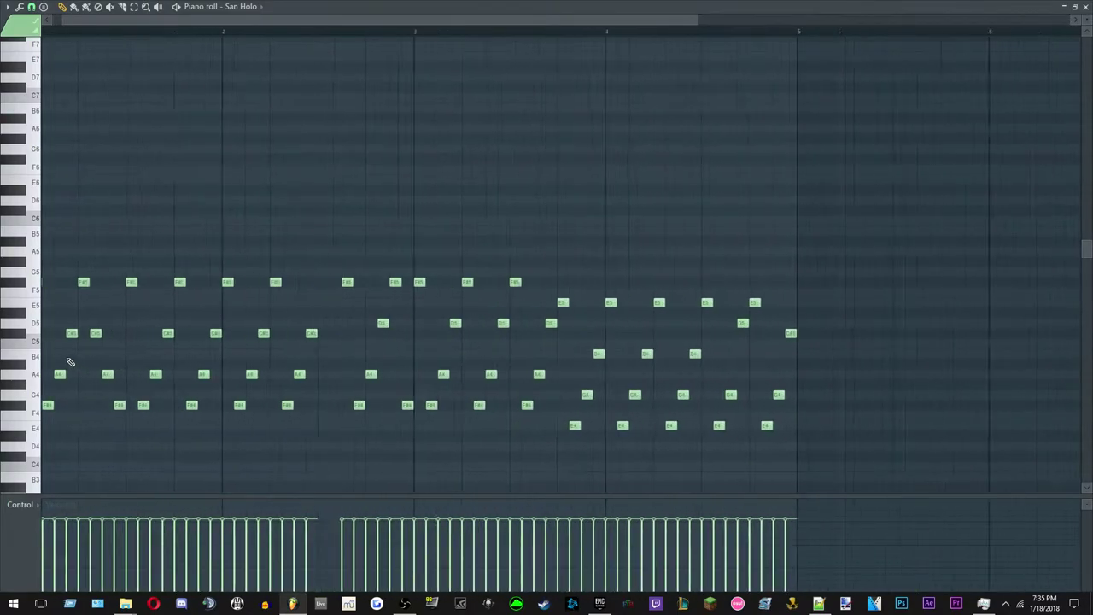
left_click_drag(141, 18, 30, 31)
scroll(12, 83, "up", 2)
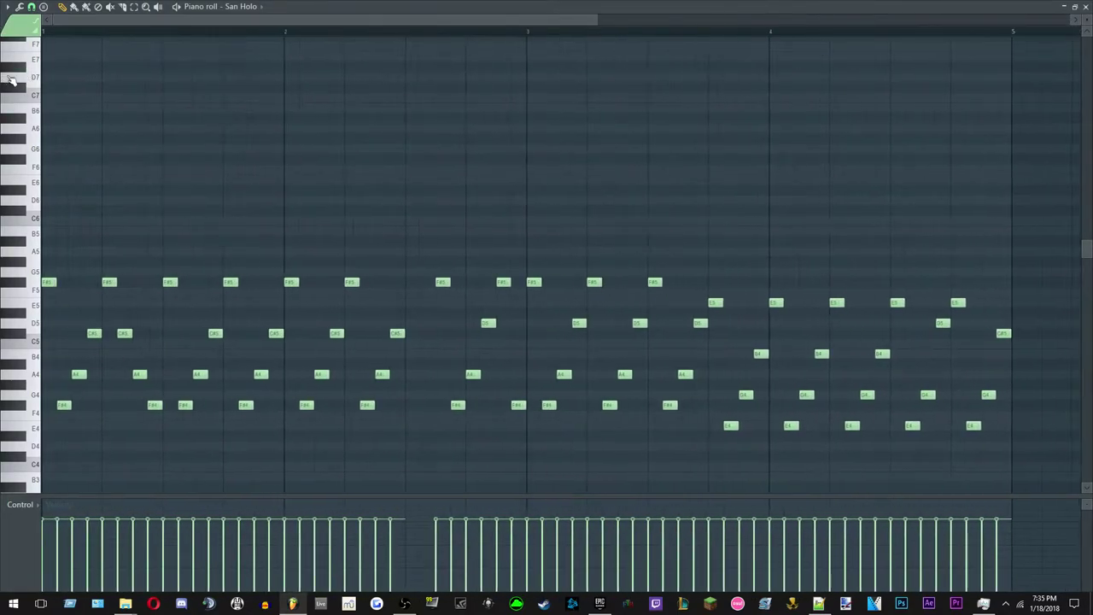
Play the Pattern 21 arpeggio, stop it, and close the piano roll to return to the playlist.
key("space")
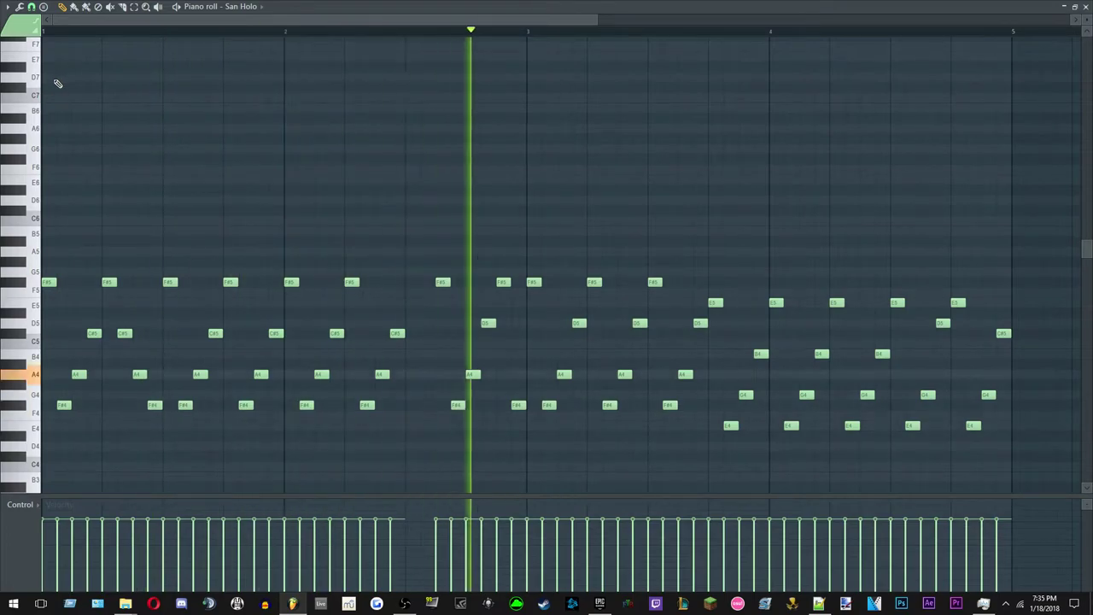
key("space")
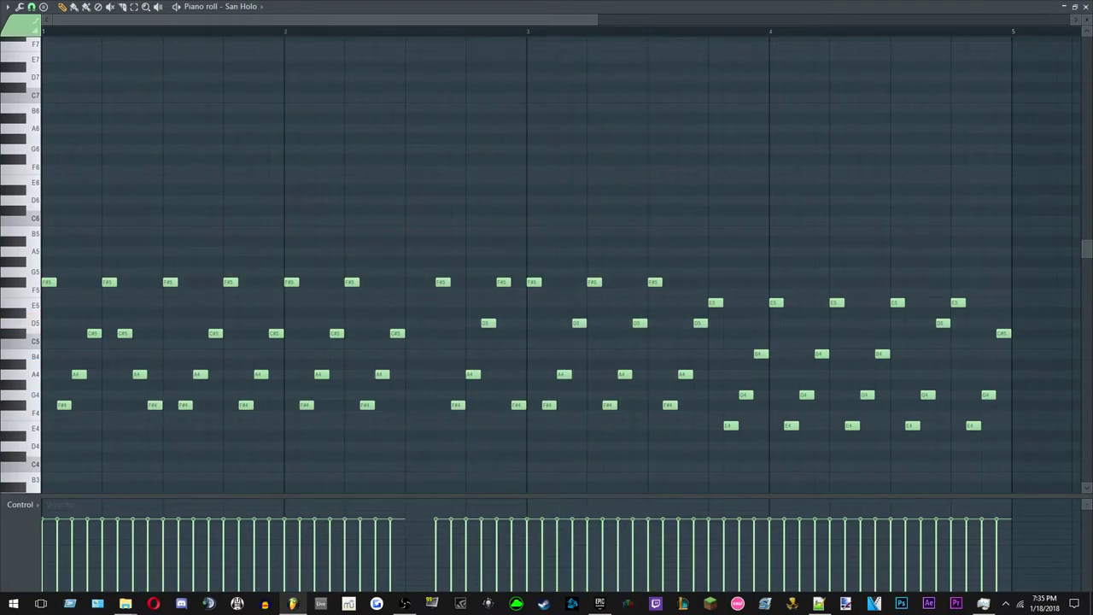
left_click(1083, 7)
key("F6")
Solo track 21, which holds the glass, Bright Noise Hit and SPATS Impact clips, and play the verse from bar 9.
scroll(575, 379, "down", 5)
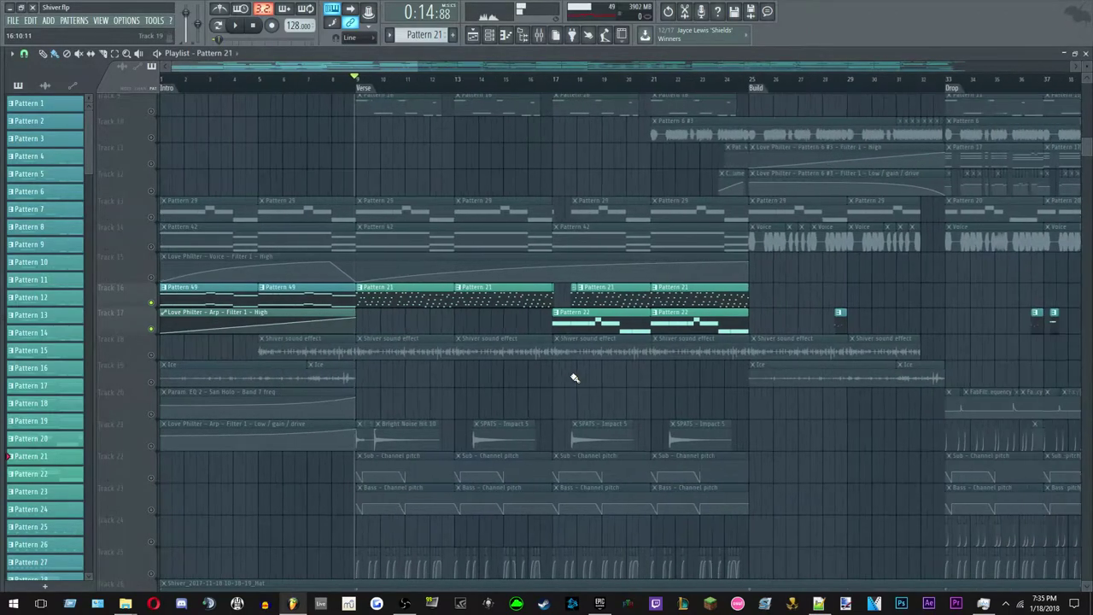
scroll(575, 377, "down", 1)
scroll(575, 378, "down", 2)
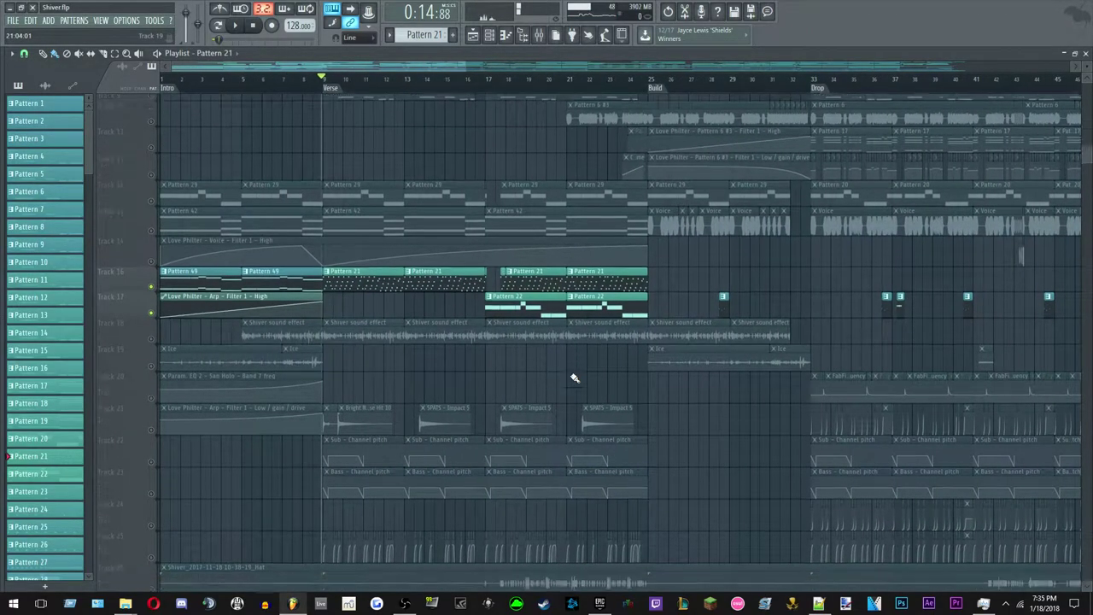
scroll(310, 398, "up", 4)
scroll(309, 398, "up", 1)
left_click(154, 384)
key("space")
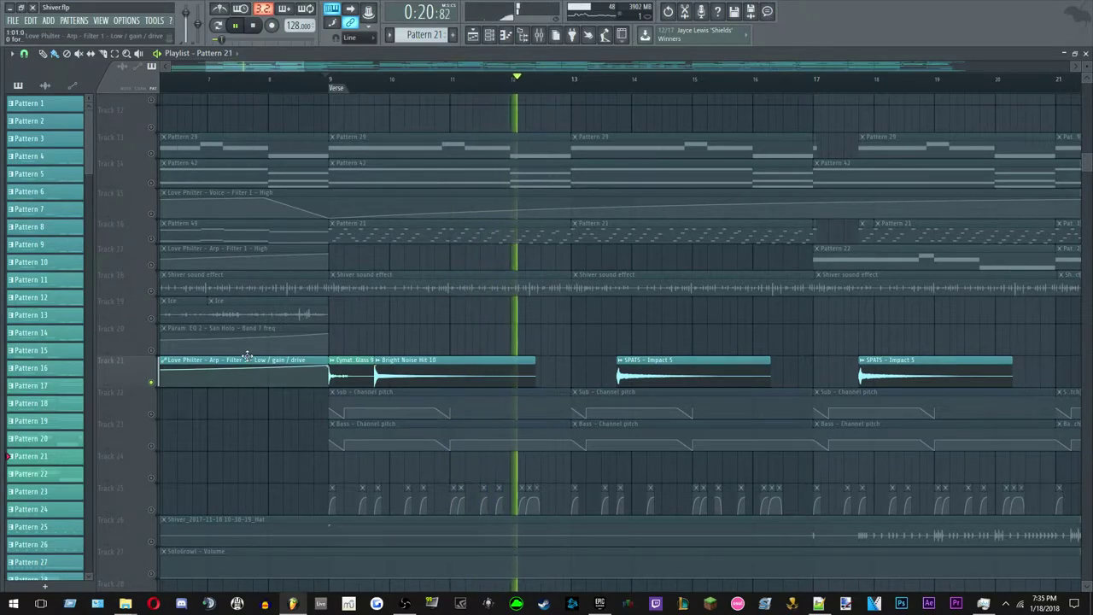
Solo track 3, which holds the Reverse Sample 5 clip, and play it from bar 17.
scroll(254, 361, "down", 3)
scroll(250, 367, "down", 3)
scroll(320, 372, "up", 6)
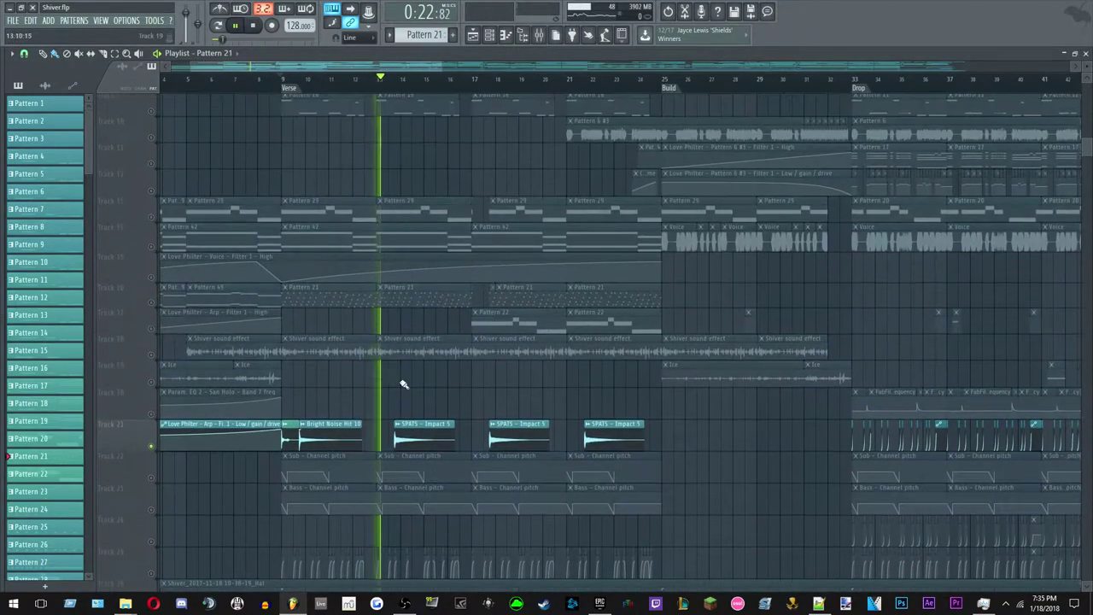
scroll(693, 321, "up", 3)
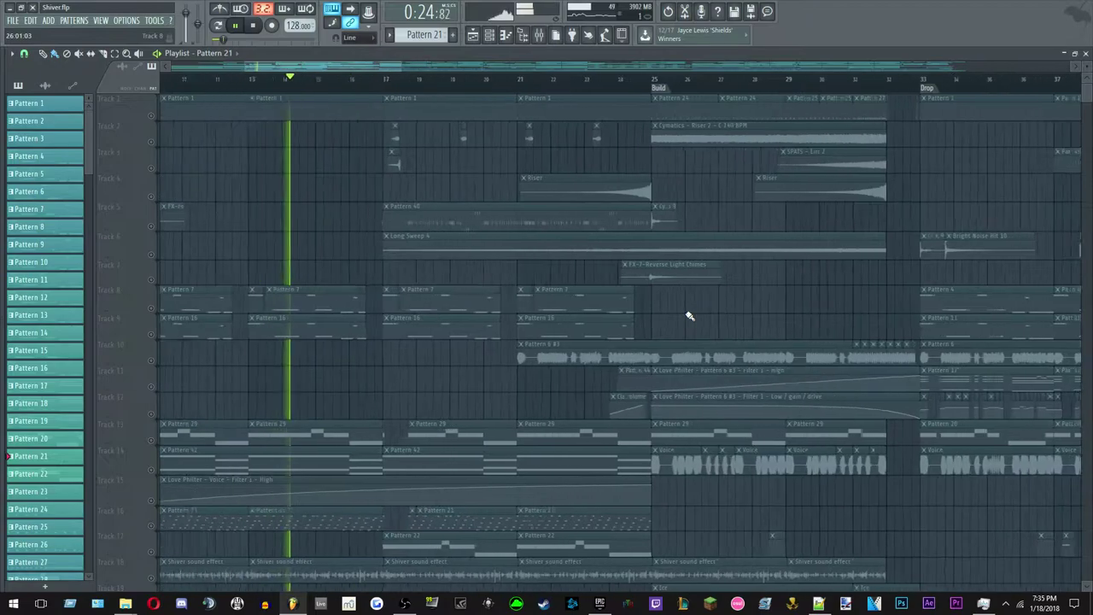
scroll(362, 164, "up", 6)
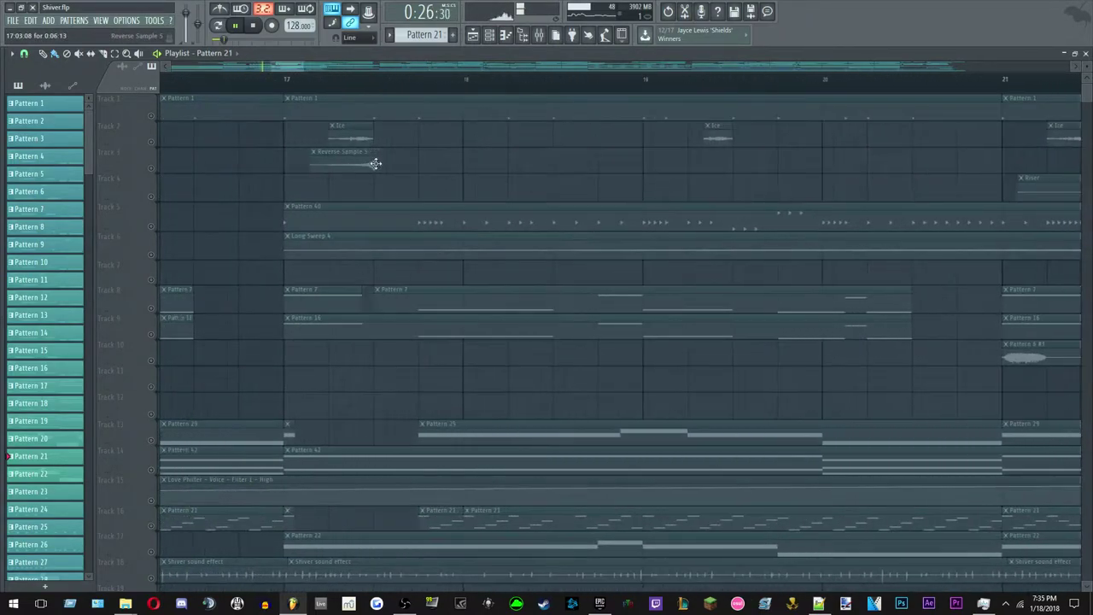
right_click(158, 166)
left_click(159, 156)
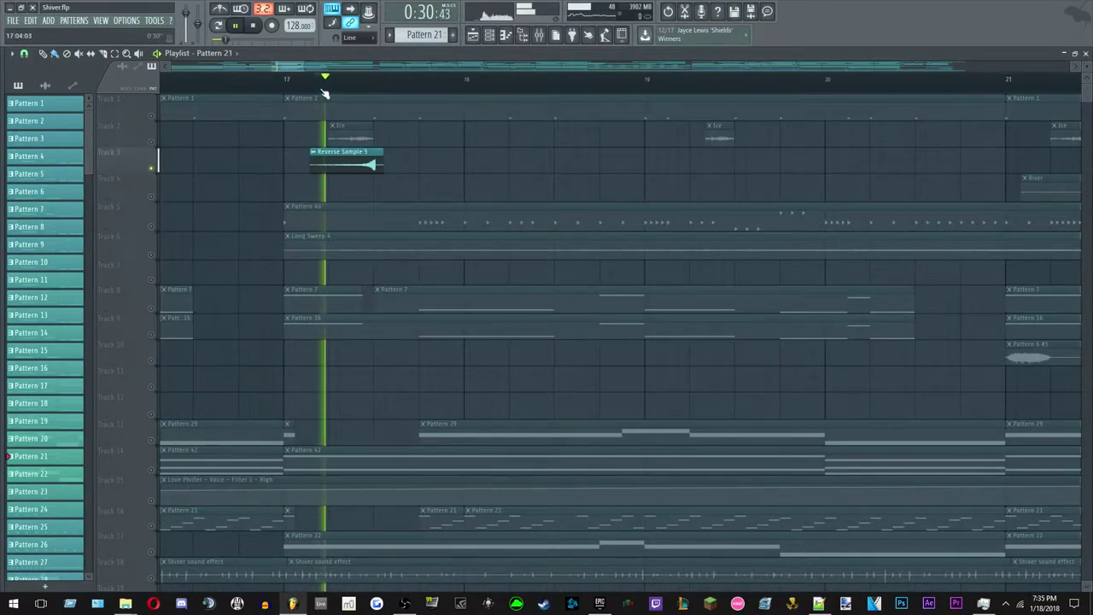
key("space")
Solo track 2's Ice clips, play them from bar 17, and stop playback.
right_click(152, 143)
key("space")
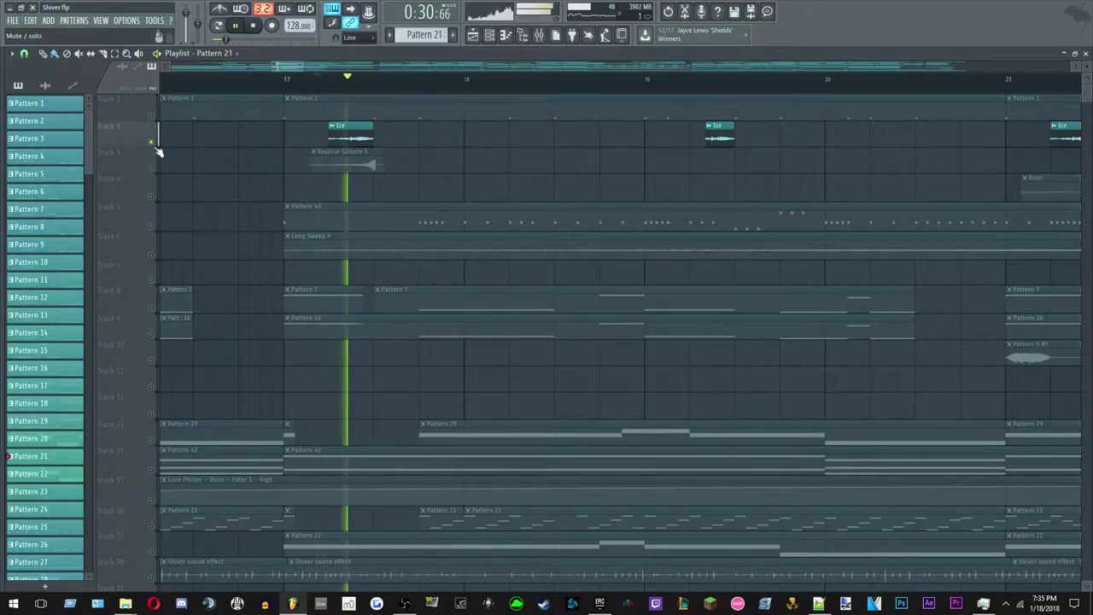
key("space")
Unmute tracks 1 and 3 beside track 2, play from bar 17 with track 5 briefly added, and mute track 5 again.
left_click(151, 116)
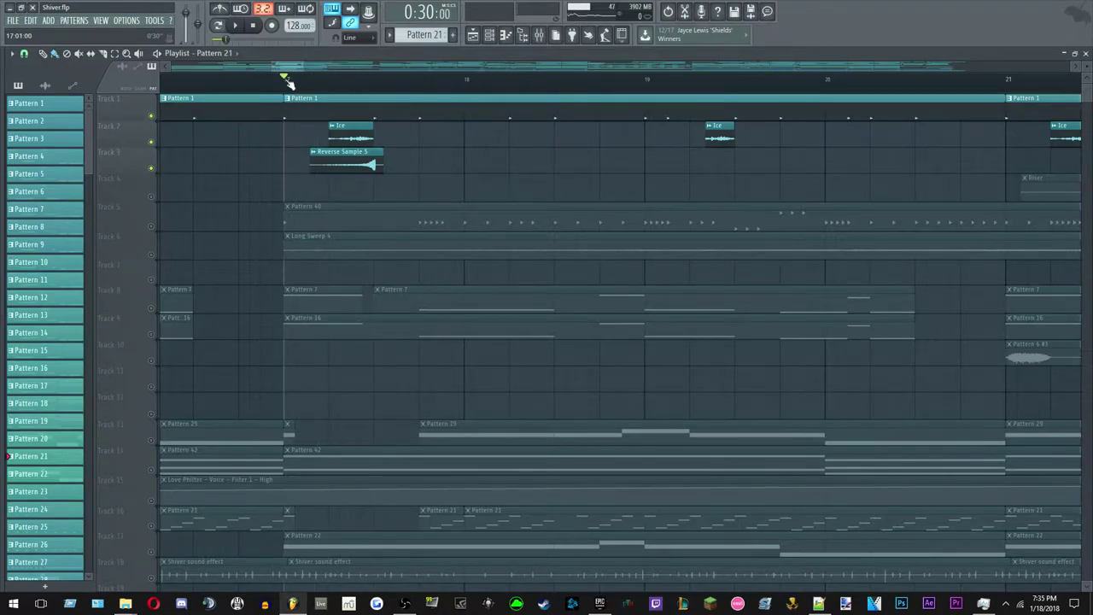
left_click(151, 227)
key("space")
key("space")
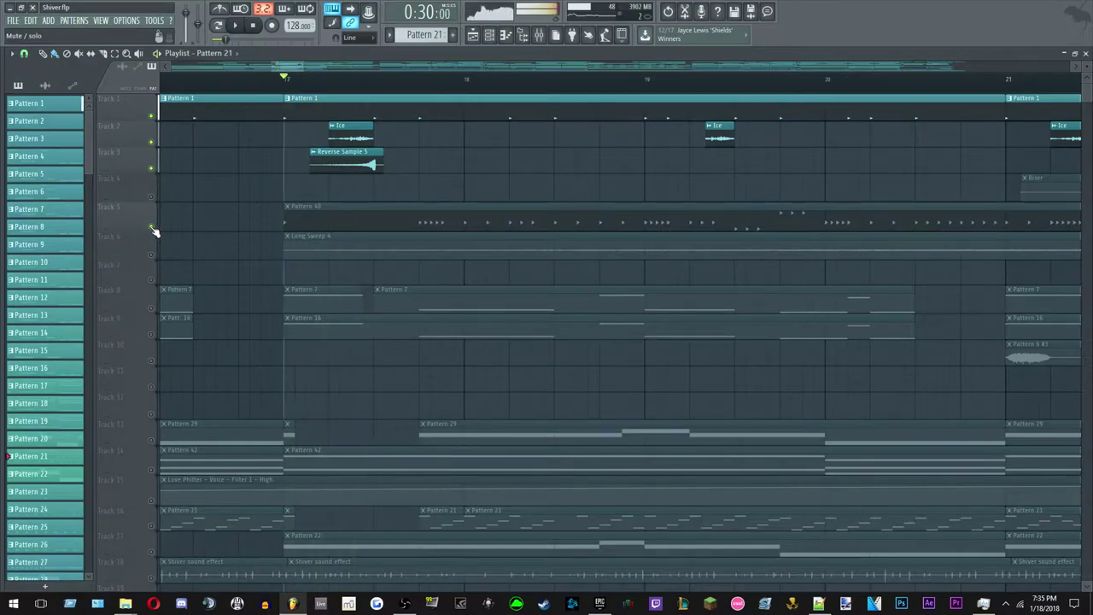
left_click(151, 227)
Unmute track 21's SPATS Impact 5 clips as well and play the layered sounds from bar 17.
scroll(255, 265, "down", 2)
scroll(258, 268, "down", 8)
left_click(163, 454)
scroll(171, 427, "up", 3)
left_click(171, 398)
scroll(197, 393, "up", 5)
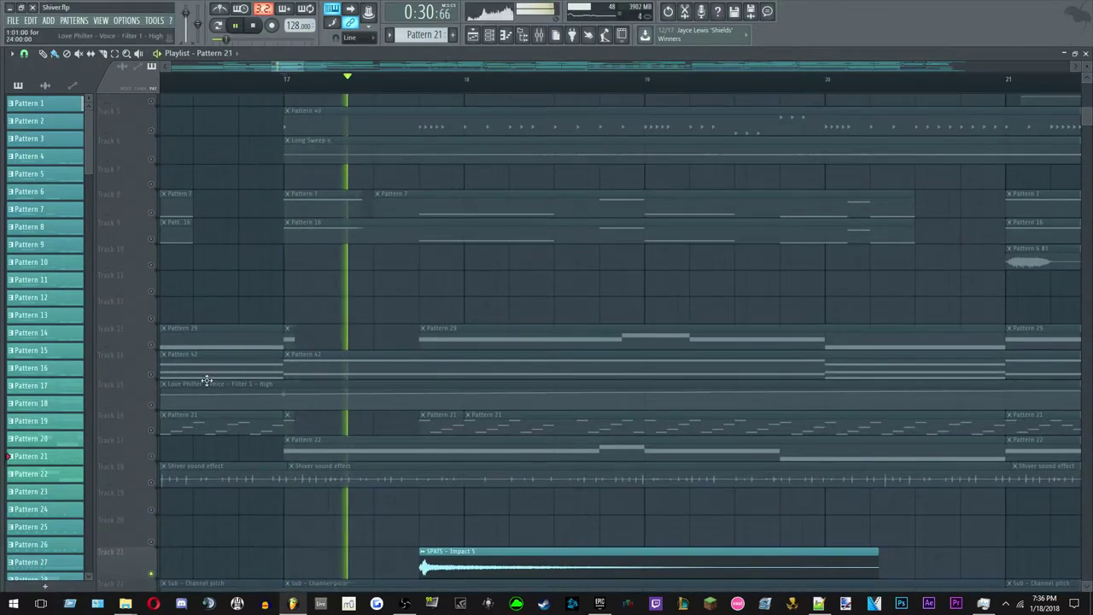
Follow tracks 1, 2, 3 and 21 through the second half of the verse up to the Build, and stop playback.
scroll(350, 378, "up", 3)
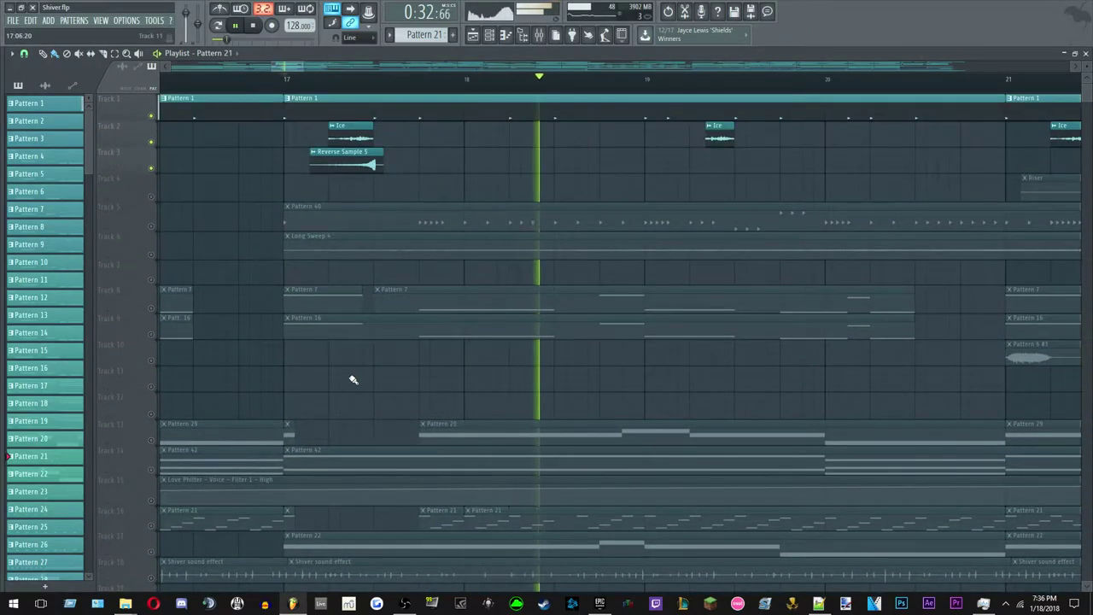
scroll(353, 379, "down", 4)
scroll(621, 416, "up", 3)
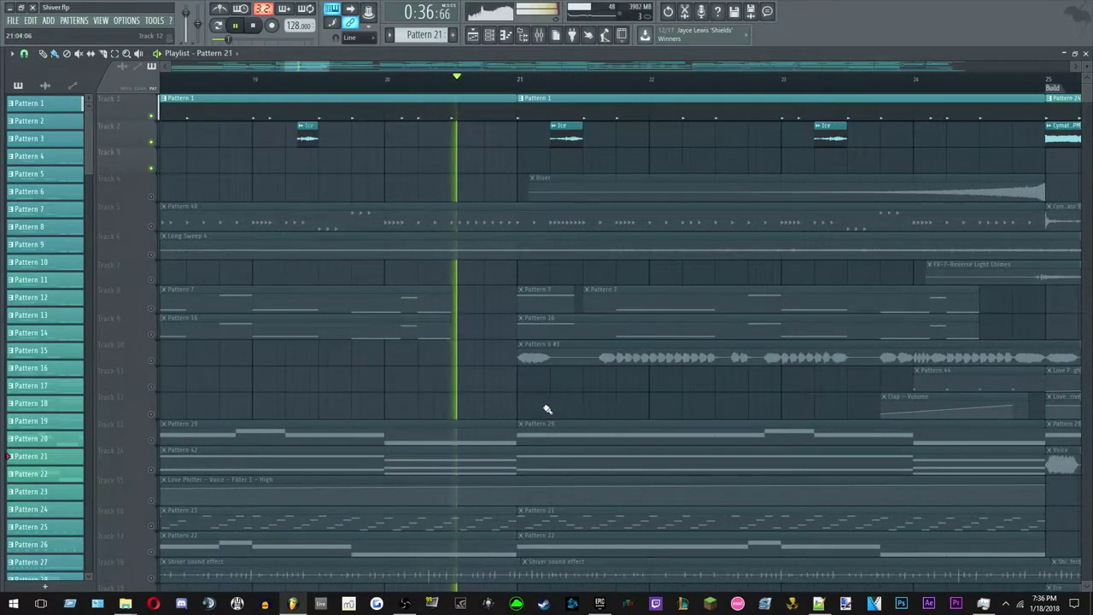
scroll(546, 409, "down", 2)
scroll(606, 390, "up", 2)
scroll(714, 383, "down", 2)
scroll(521, 281, "up", 3)
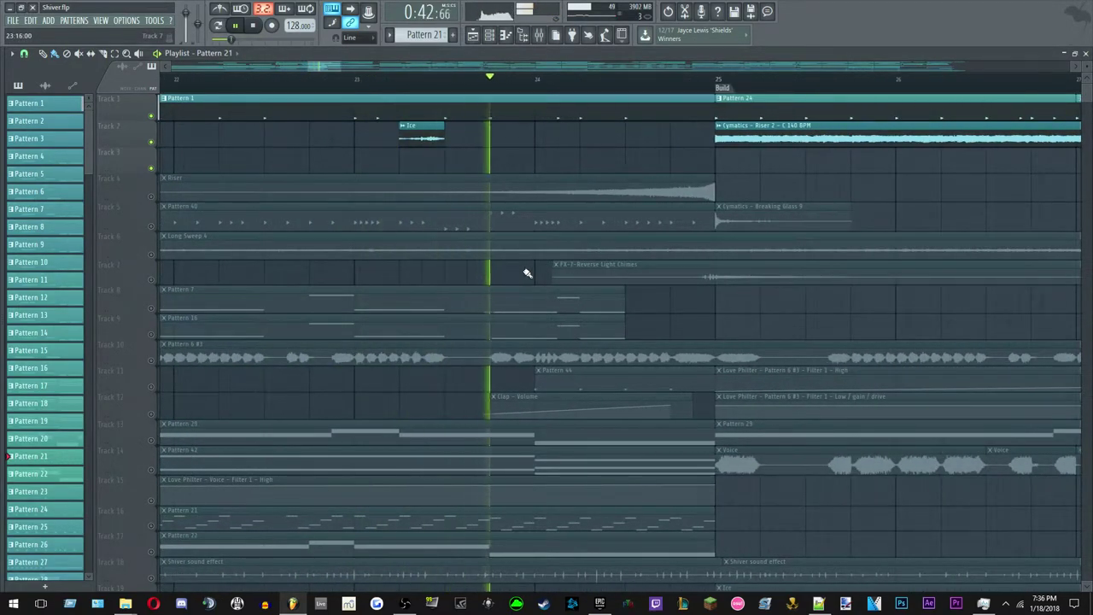
scroll(524, 268, "down", 3)
scroll(666, 199, "up", 2)
scroll(660, 199, "up", 1)
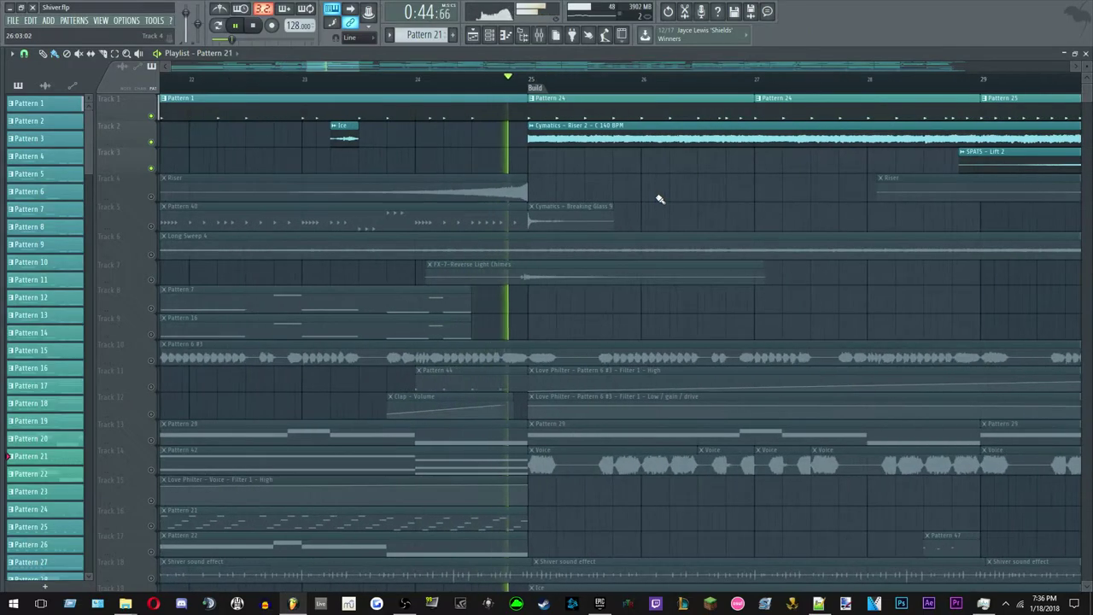
scroll(660, 199, "down", 3)
scroll(800, 191, "up", 1)
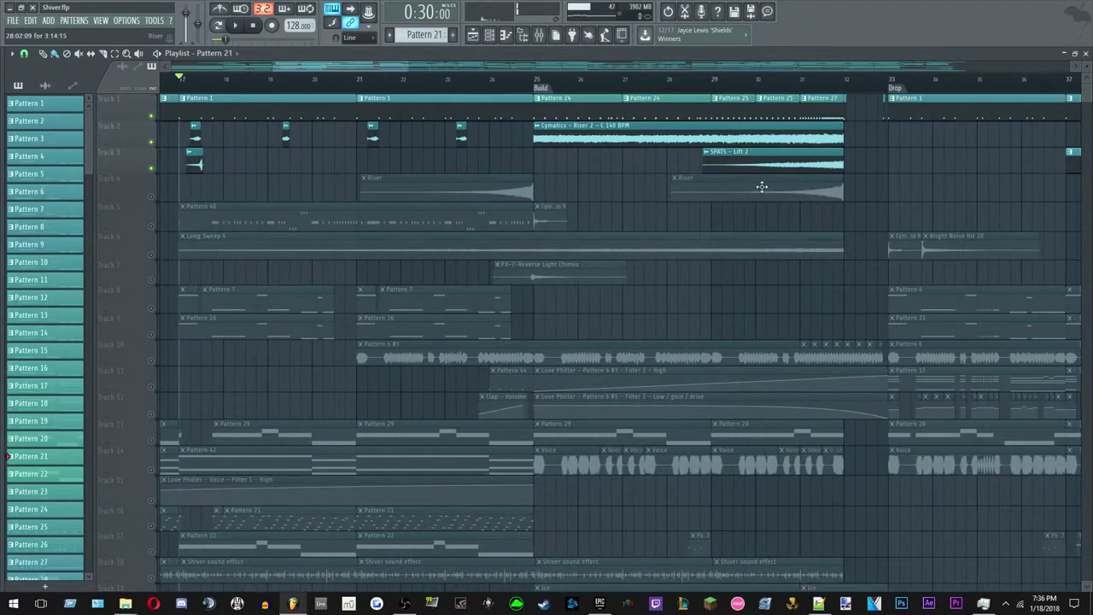
Place the playback position at bar 21 and solo track 10, which holds the Pattern 6 #3 audio clip.
scroll(773, 186, "down", 2)
scroll(538, 302, "down", 2)
scroll(539, 302, "up", 3)
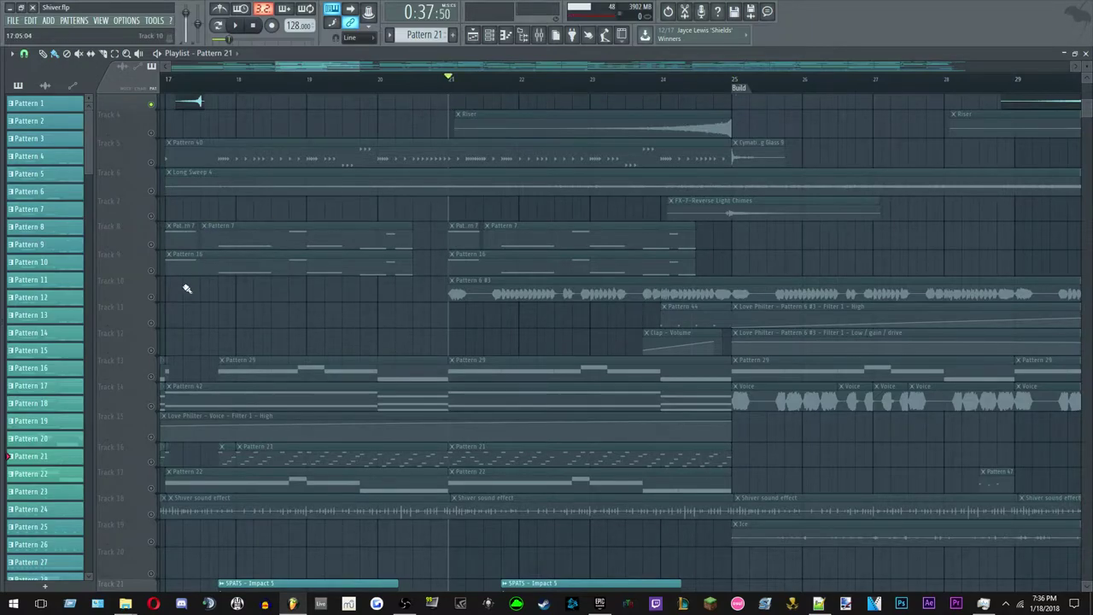
right_click(154, 303)
right_click(151, 299)
scroll(246, 309, "down", 3)
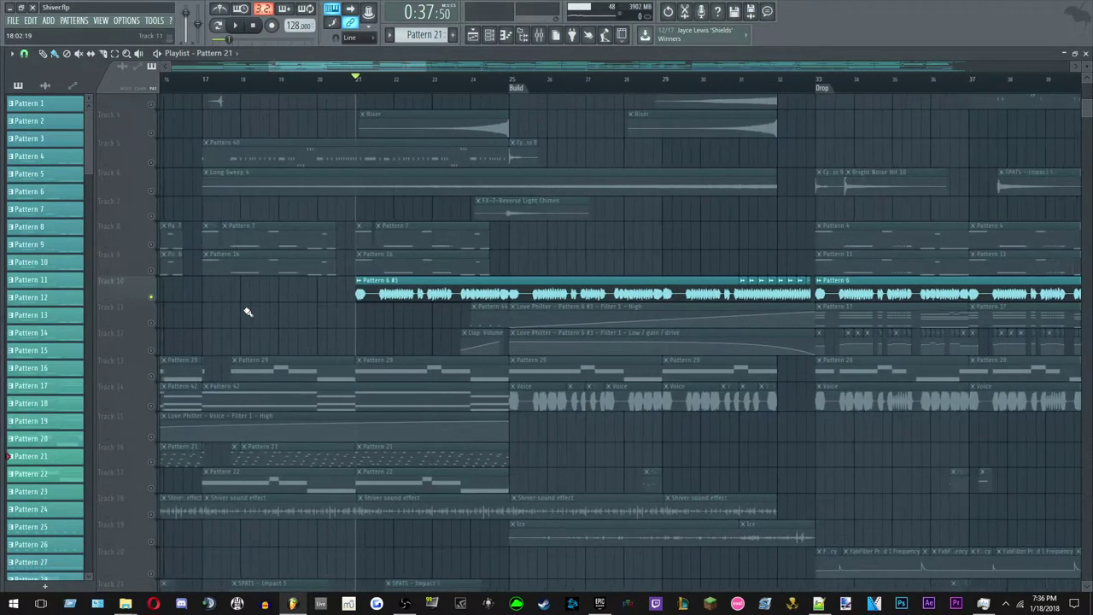
Unmute track 15's Love Philter Voice automation beside track 10 and briefly play from bar 21.
scroll(248, 312, "down", 1)
left_click(152, 436)
key("space")
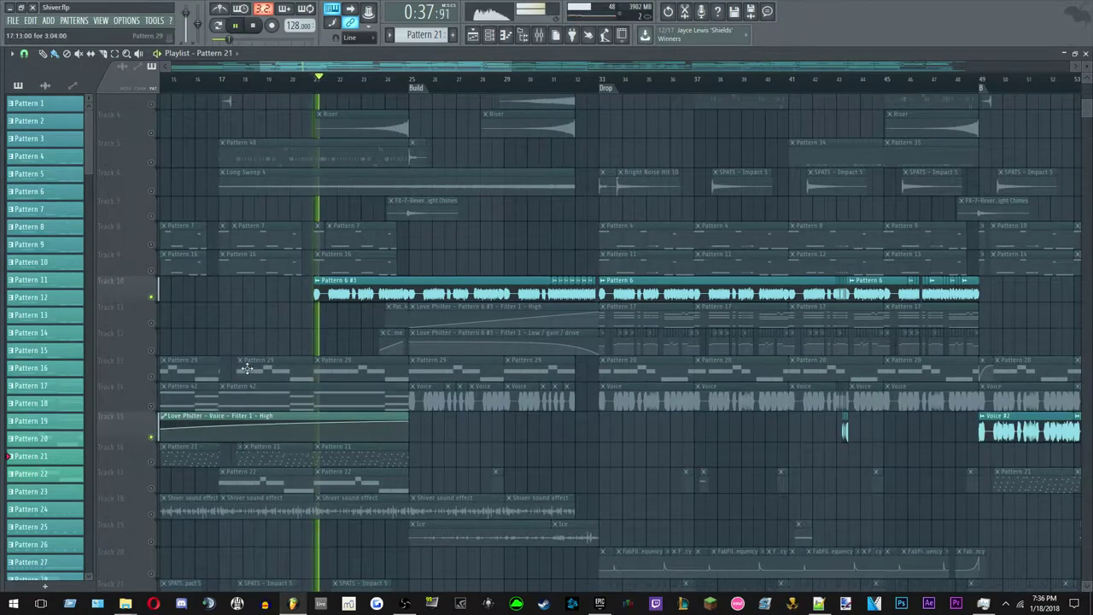
key("space")
scroll(256, 355, "up", 1)
scroll(260, 352, "down", 5)
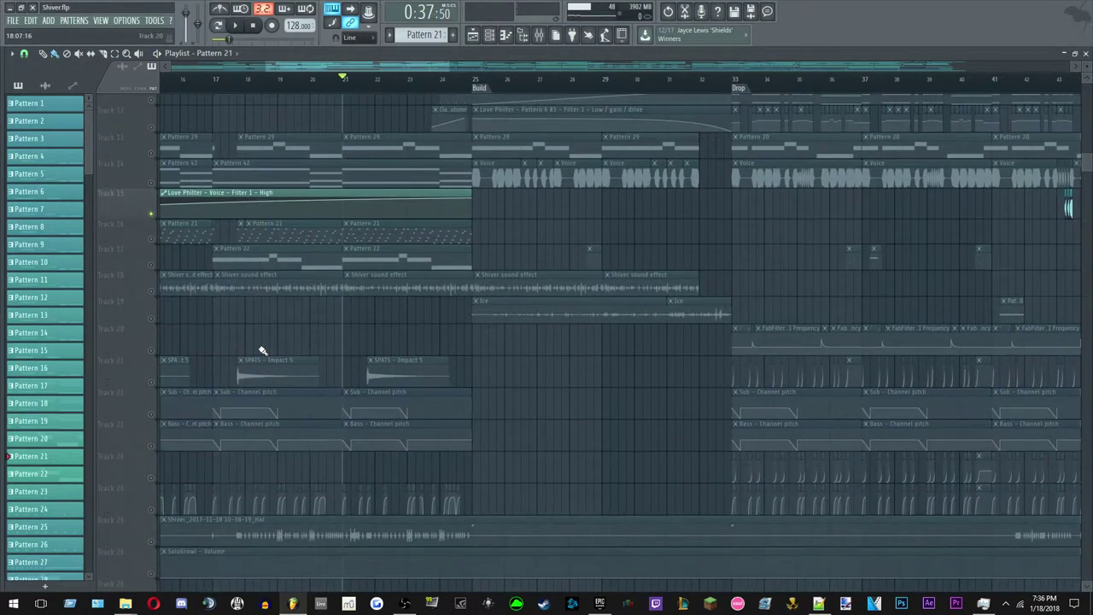
Unmute track 12's Clap volume and Love Philter automation, play from bar 21 with tracks 10 and 15, and stop playback.
scroll(256, 348, "up", 5)
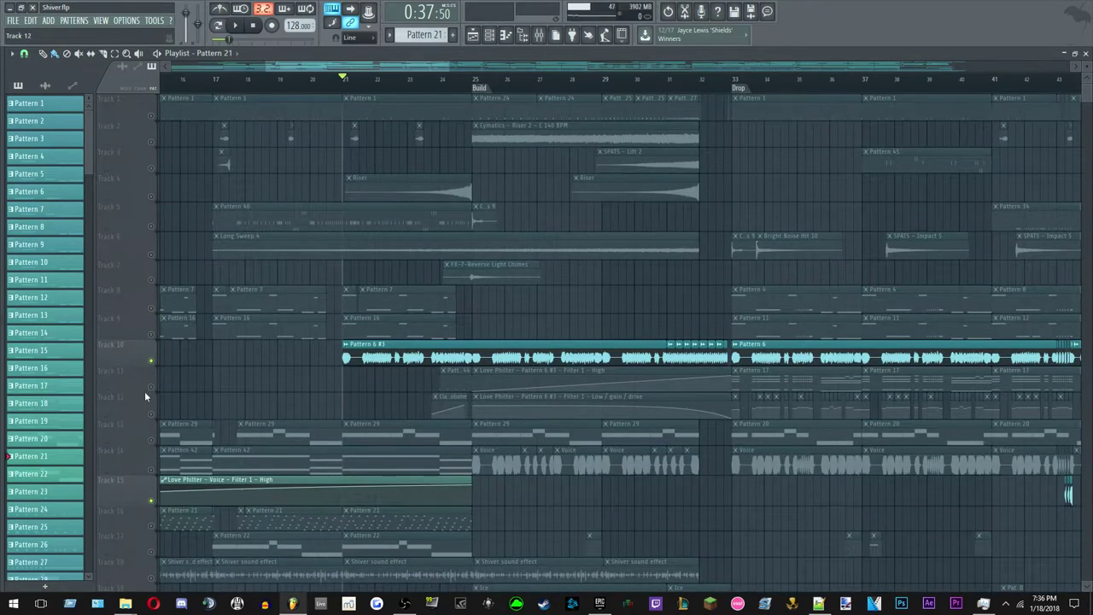
left_click(155, 417)
key("space")
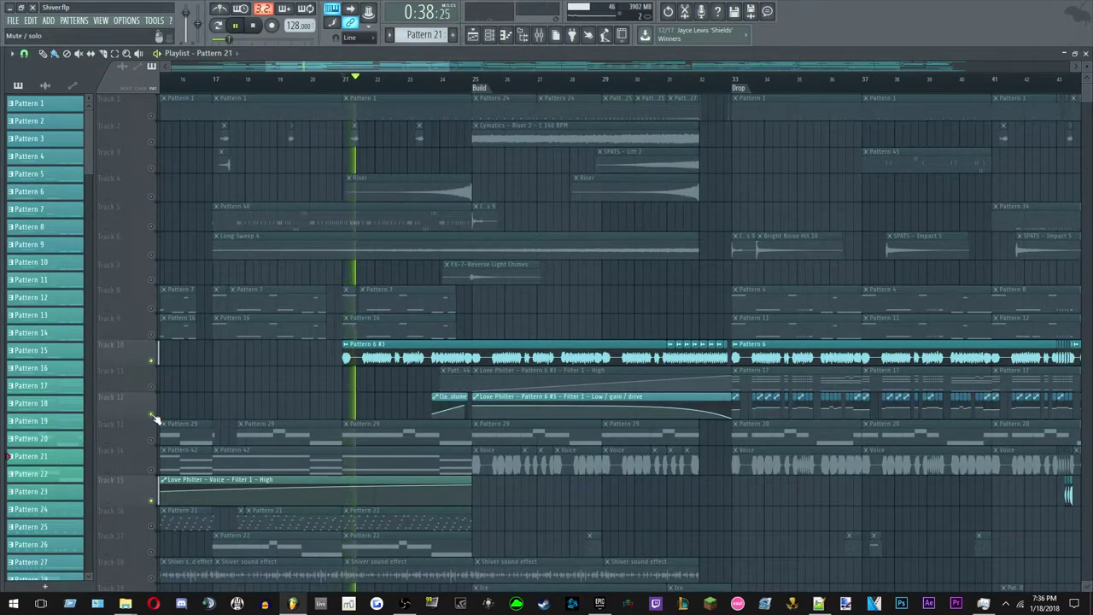
scroll(427, 388, "up", 3)
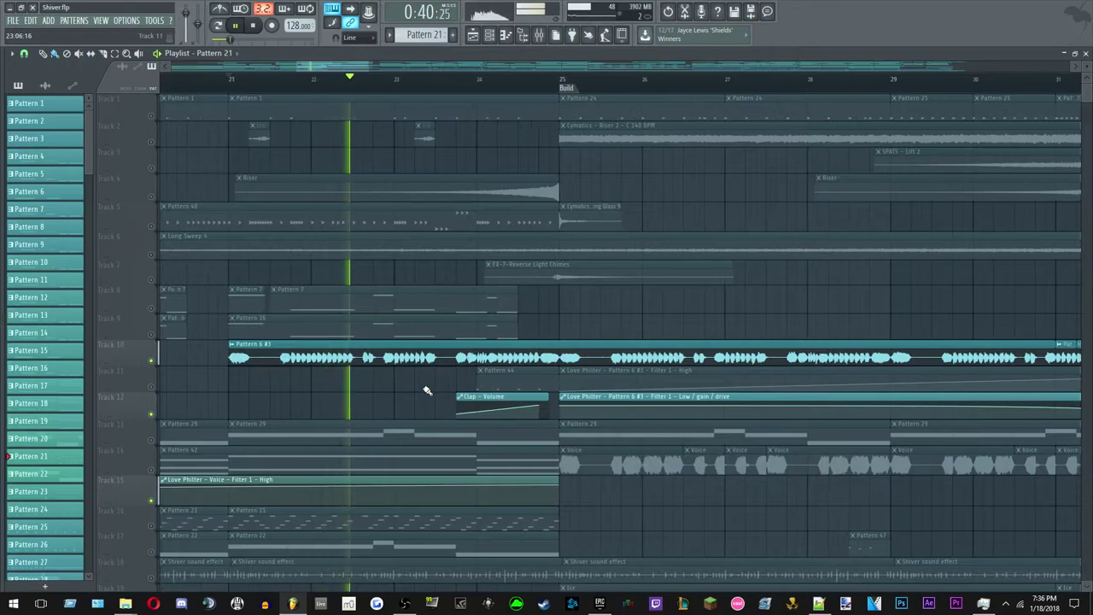
scroll(415, 384, "down", 4)
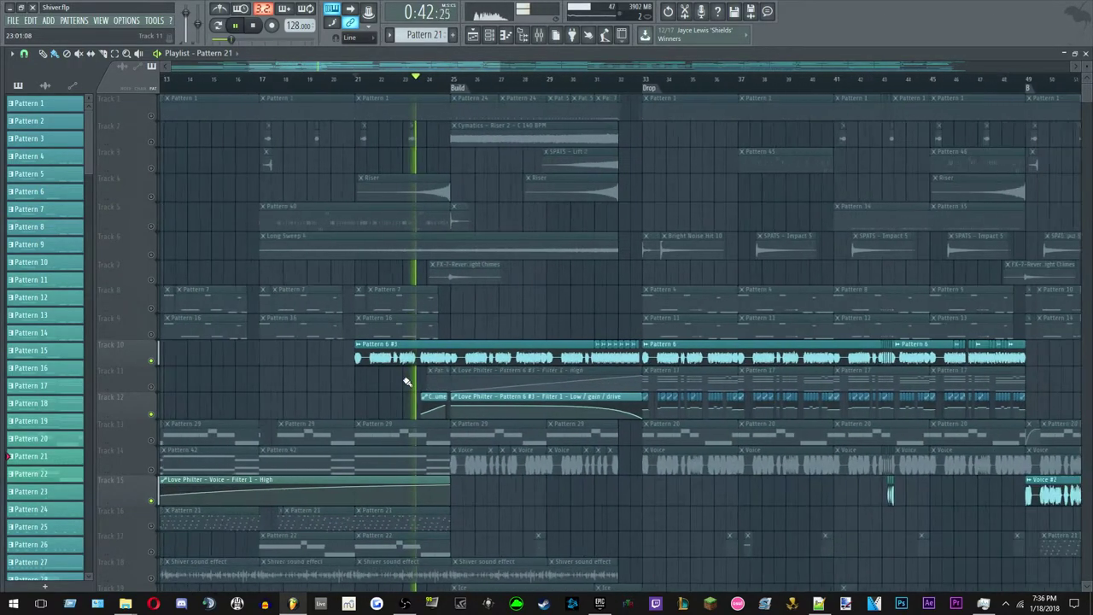
scroll(402, 382, "up", 4)
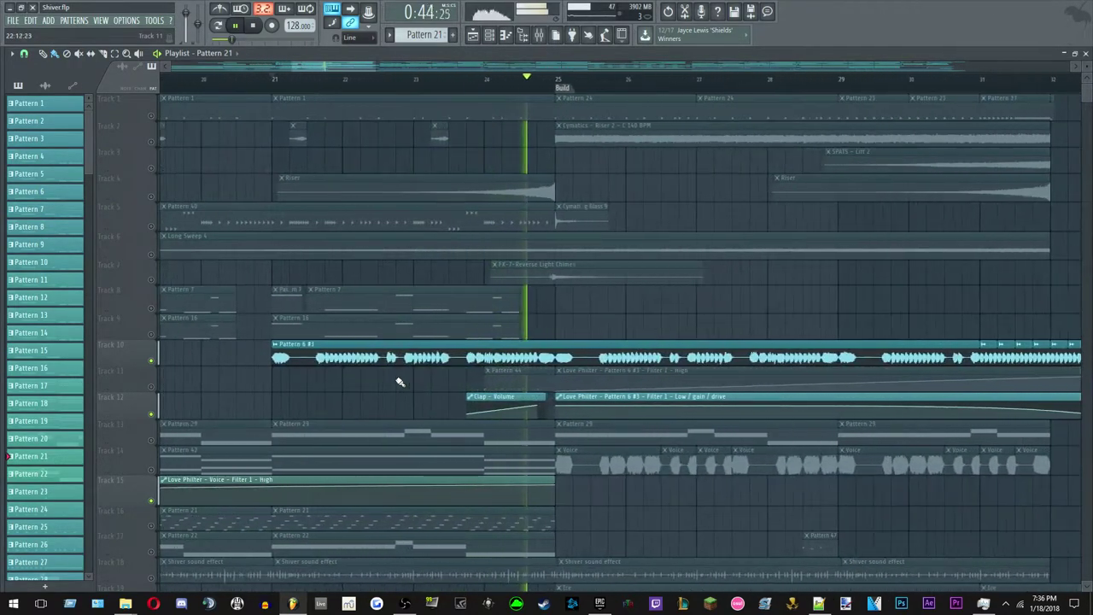
key("space")
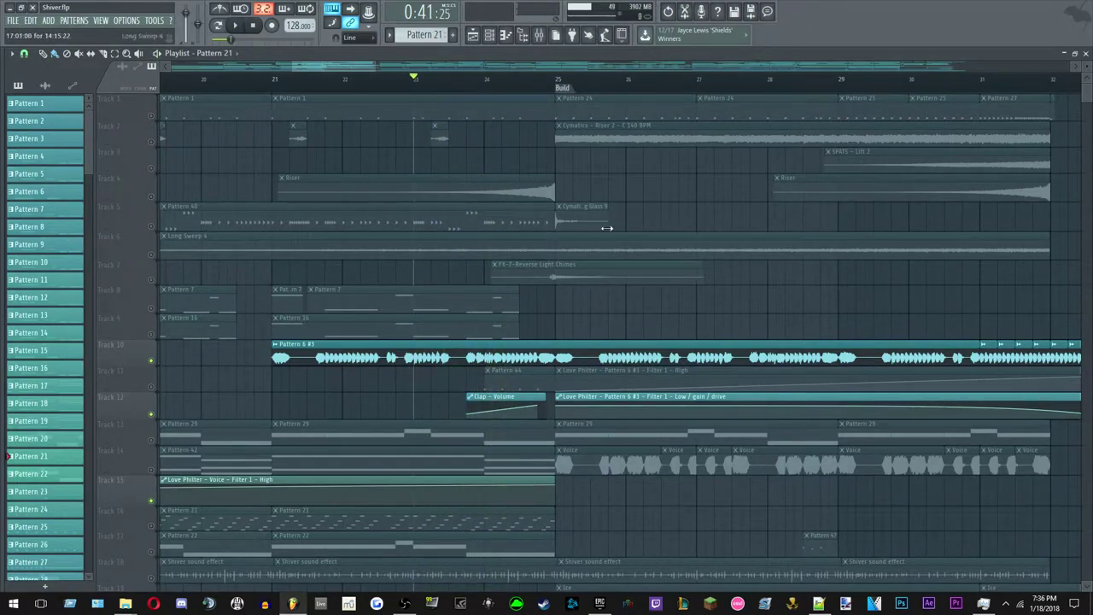
Solo track 1 and listen to its Pattern 24 clips in the Build.
scroll(619, 216, "down", 4)
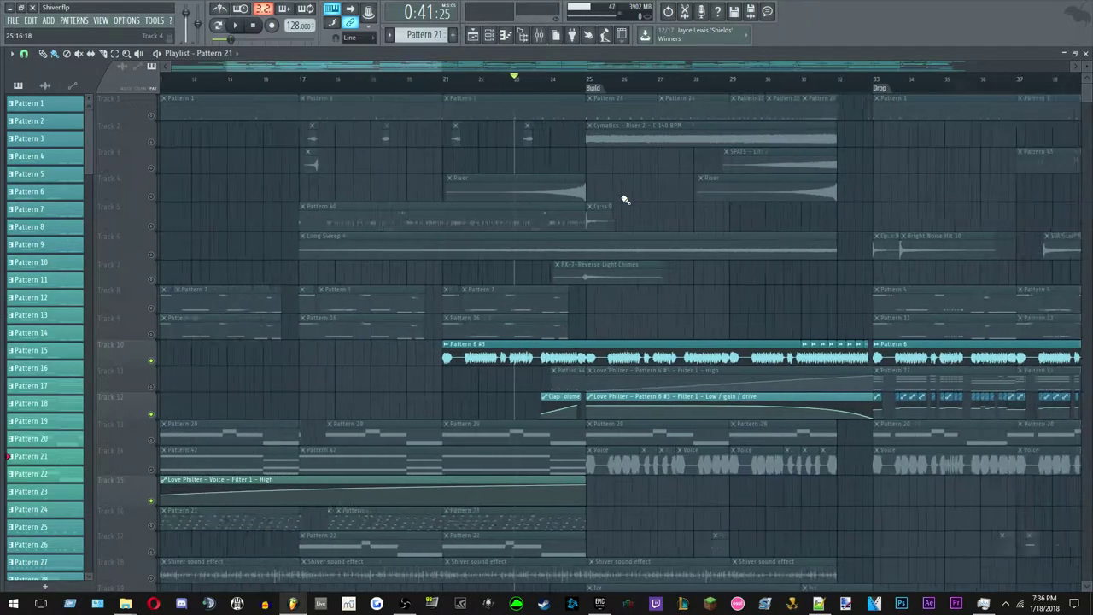
scroll(701, 227, "up", 2)
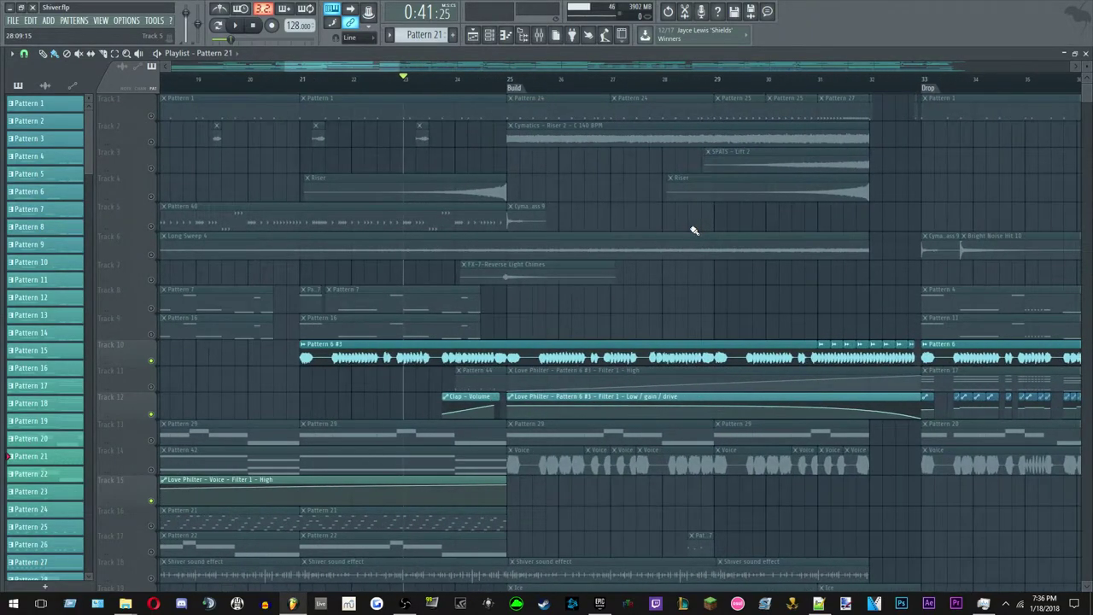
right_click(156, 119)
key("space")
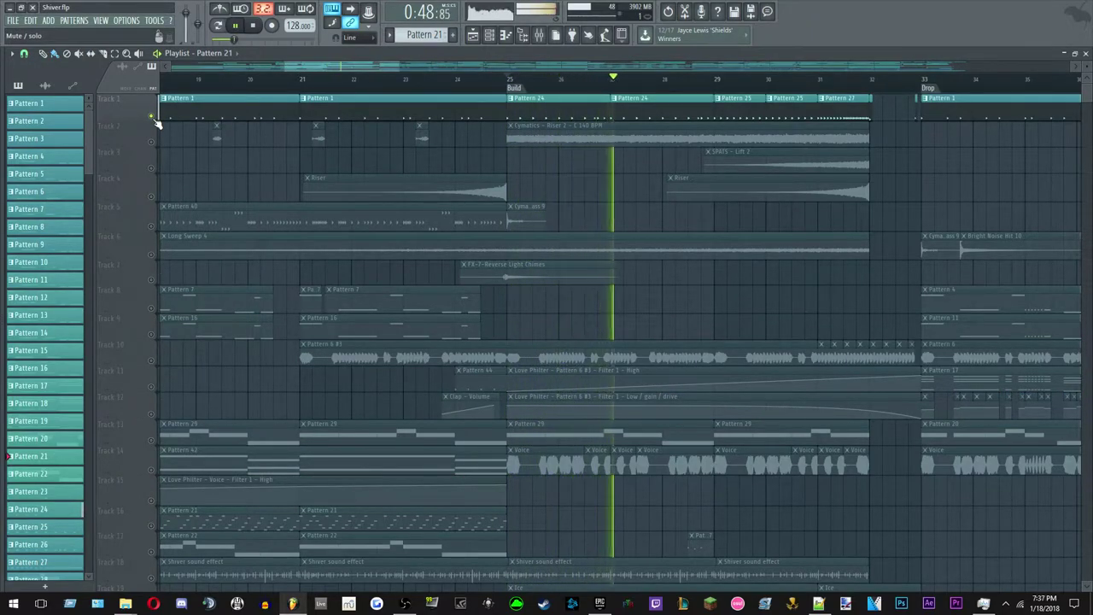
key("space")
Solo tracks 2, 3 and 4 in turn to hear the Cymatics riser, SPATS Lift 2 and Riser clips in the Build.
right_click(153, 143)
key("space")
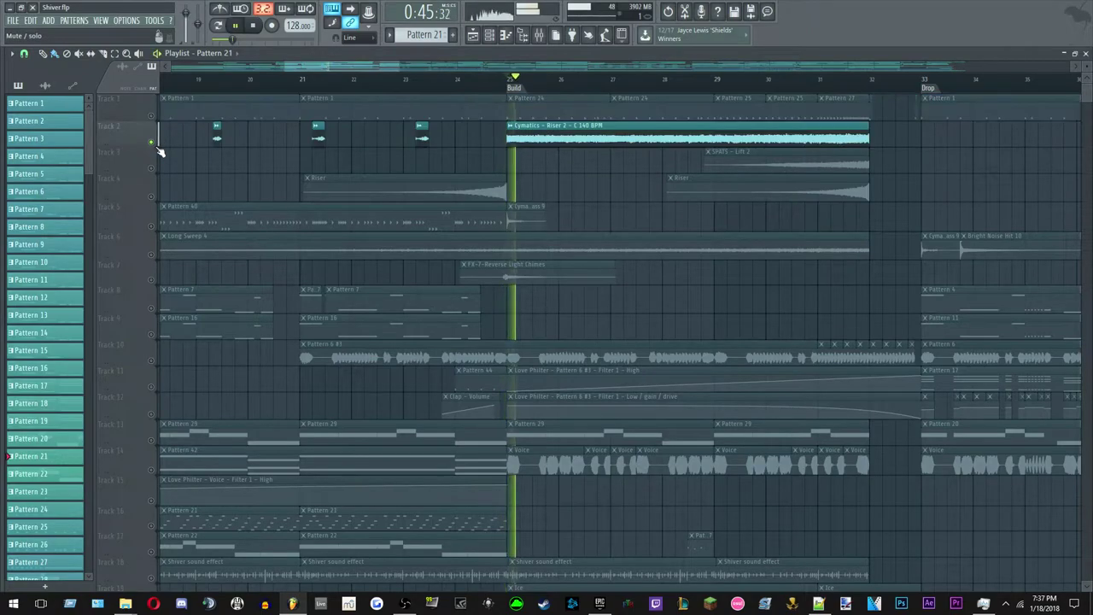
right_click(152, 169)
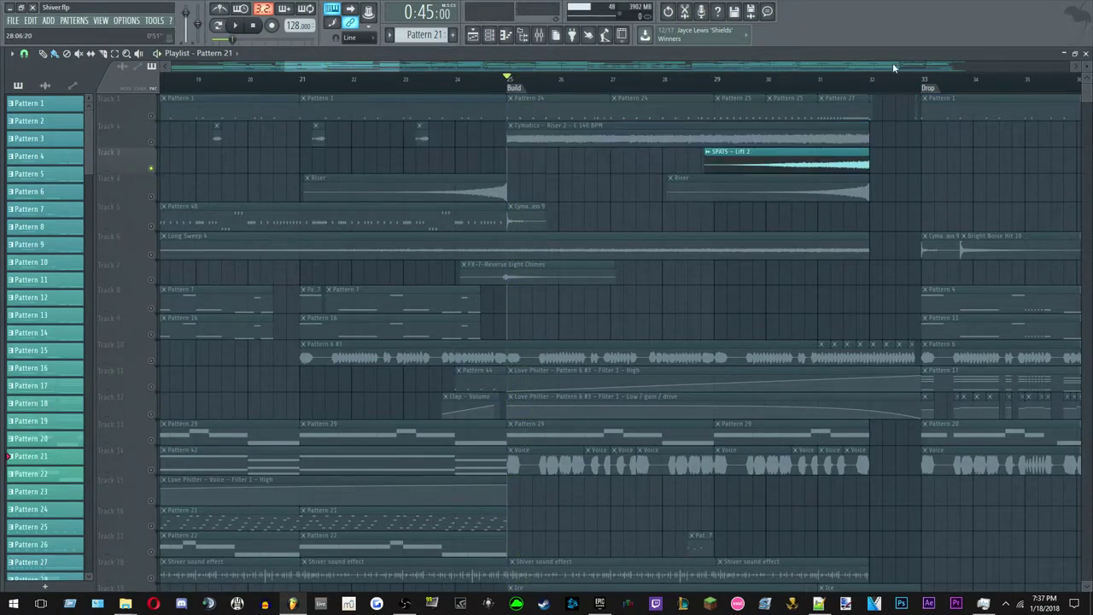
right_click(152, 195)
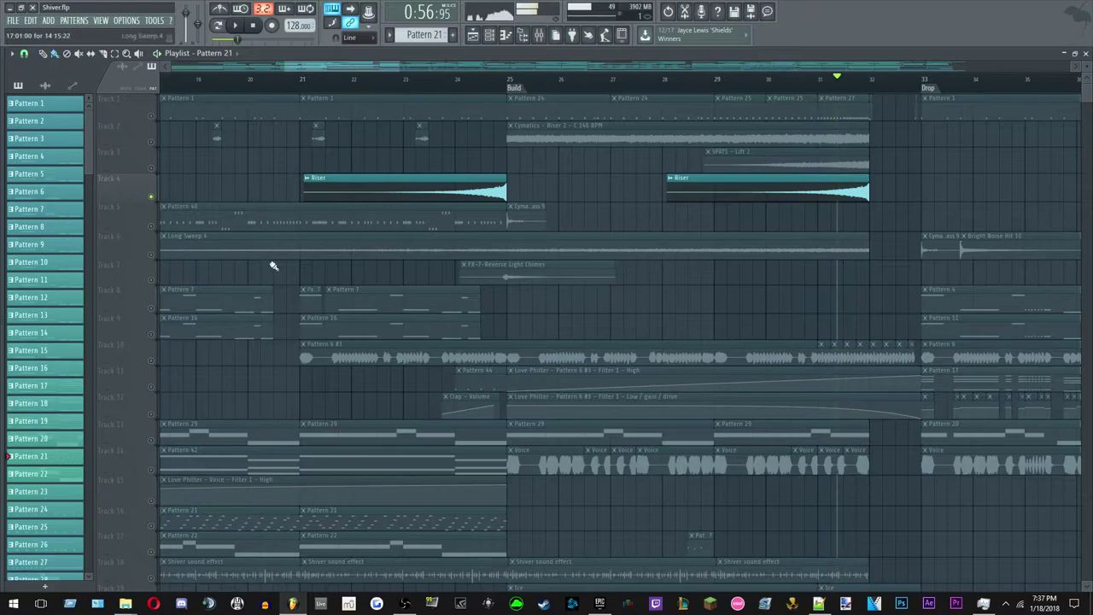
Solo track 7 and play its FX-7-Reverse Light Chimes clip across the start of the Build.
scroll(563, 260, "down", 2)
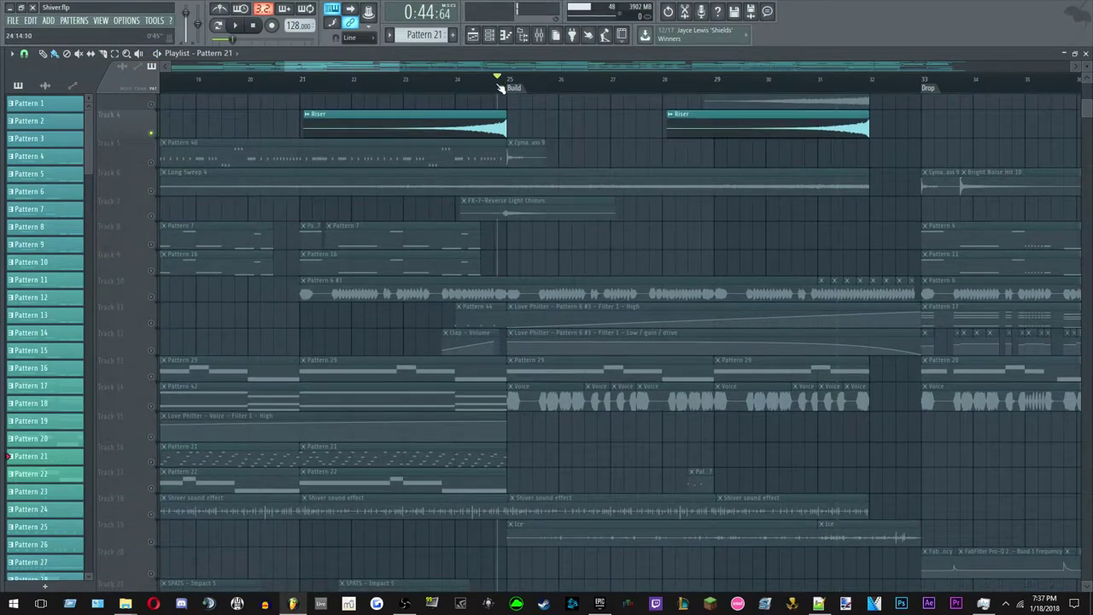
right_click(153, 217)
key("space")
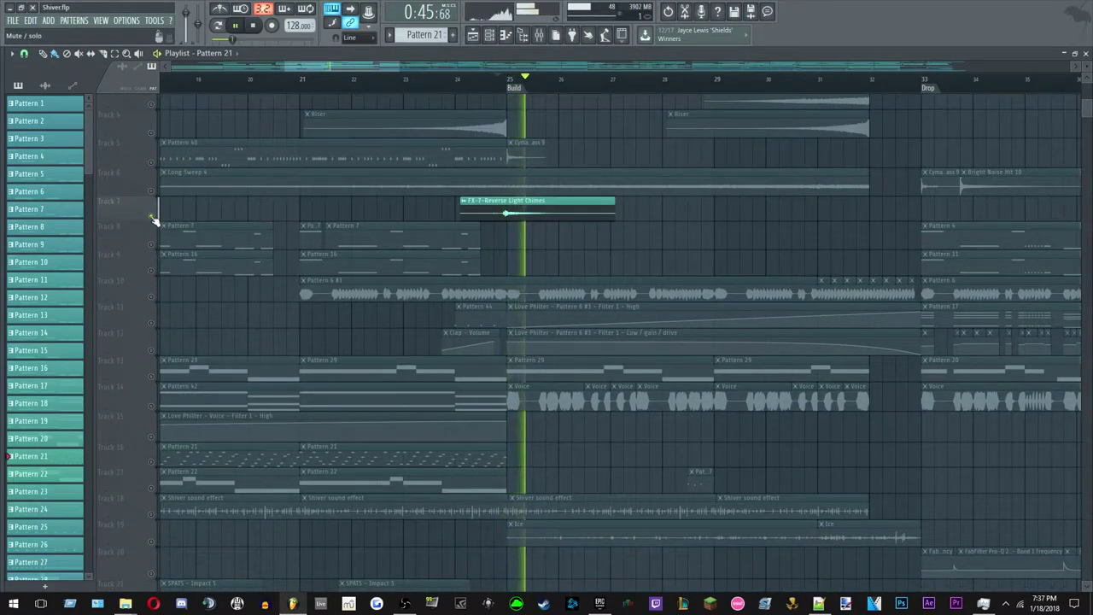
scroll(537, 238, "up", 3)
left_click_drag(527, 247, 447, 210)
left_click(444, 239, "ctrl")
key("space")
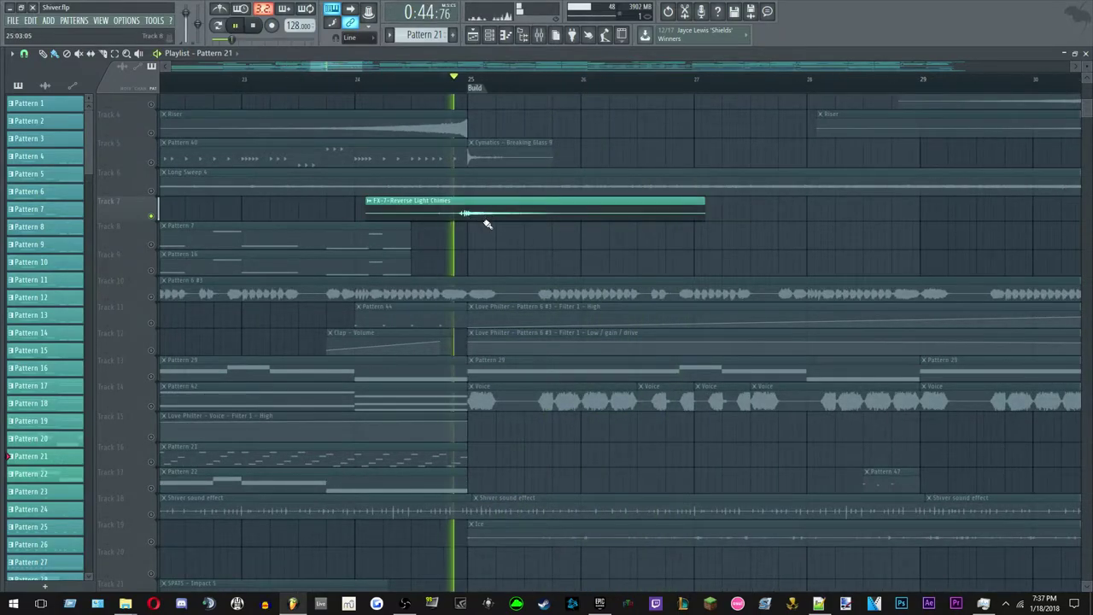
scroll(490, 248, "down", 4)
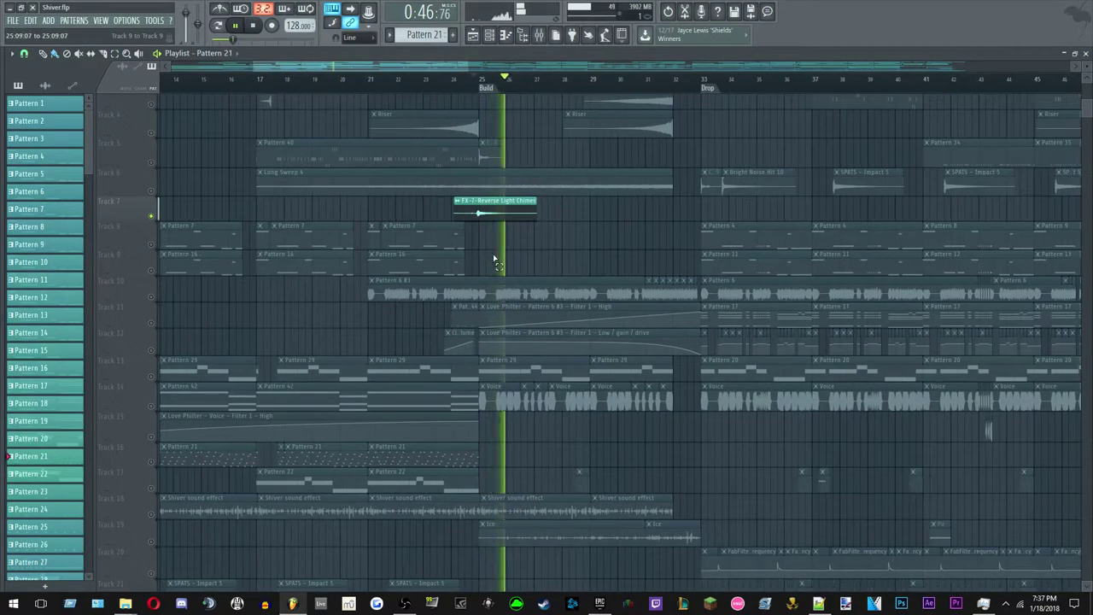
scroll(493, 260, "up", 2)
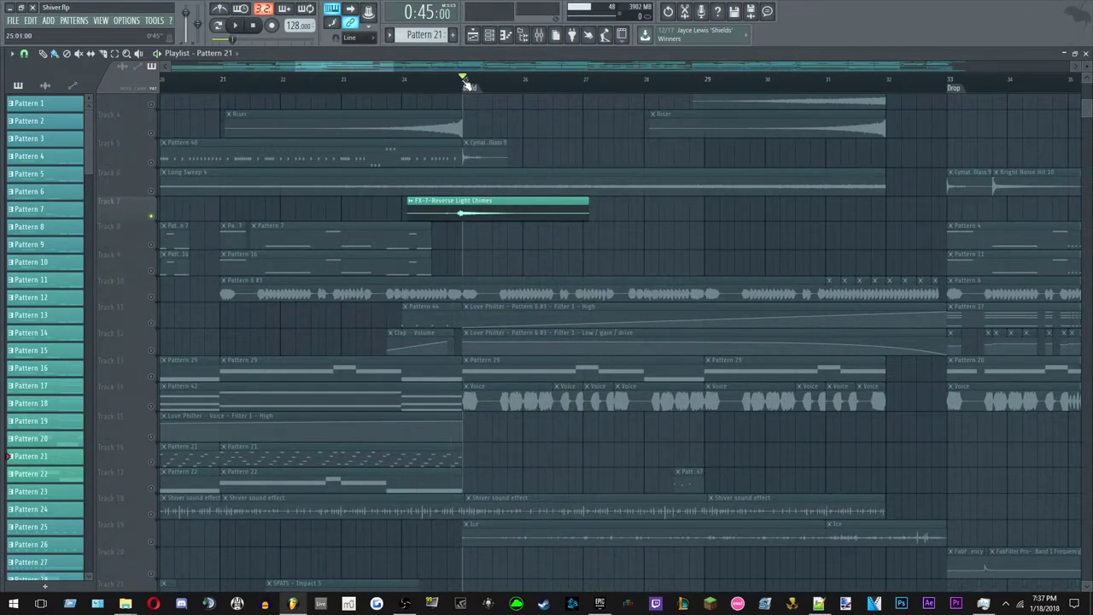
Solo track 14, play its chopped Voice clips from bar 25 through the Build, and stop playback.
scroll(517, 190, "down", 4)
scroll(575, 314, "up", 1)
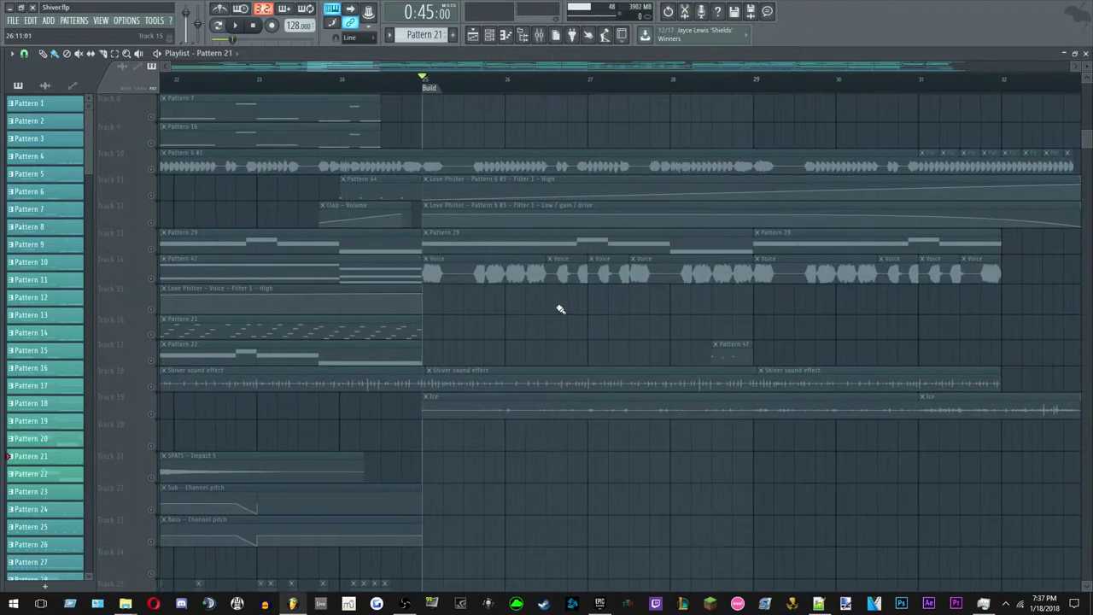
right_click(153, 287)
right_click(152, 280)
key("space")
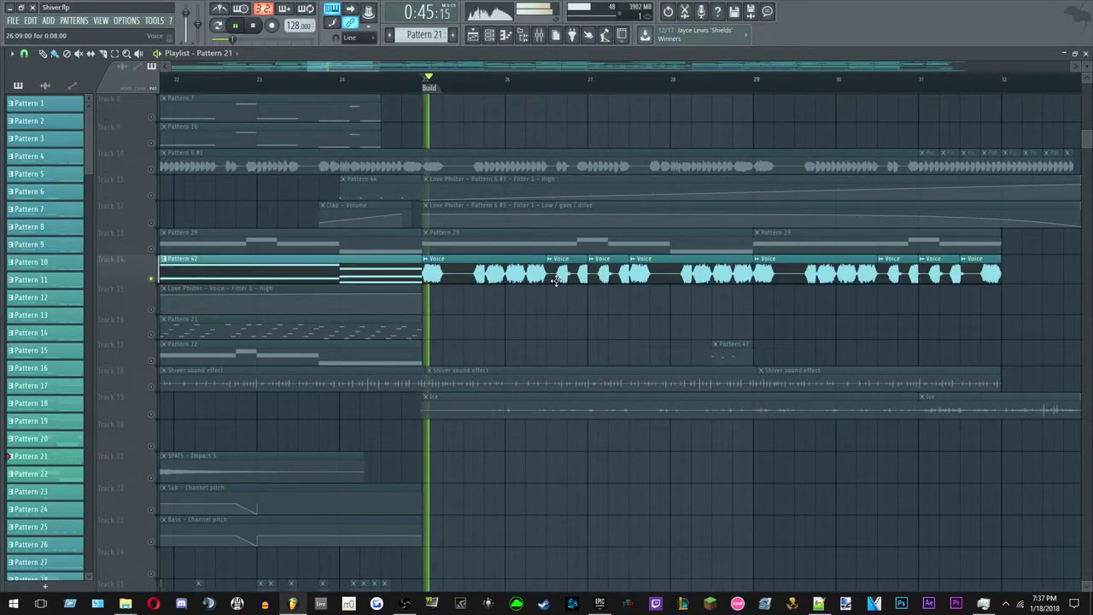
scroll(551, 286, "down", 3)
scroll(604, 311, "up", 4)
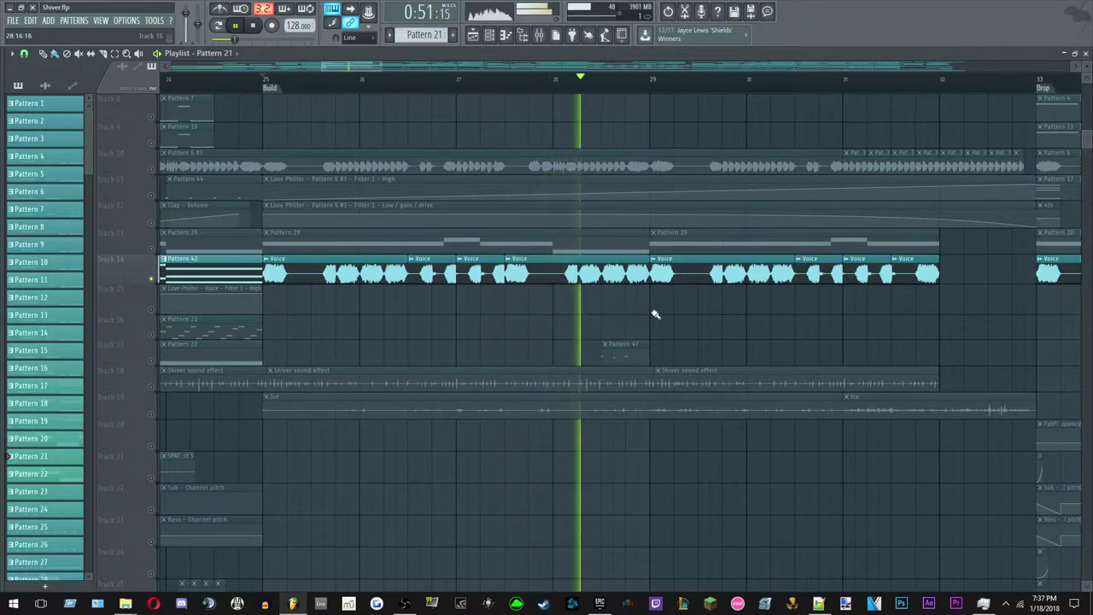
key("space")
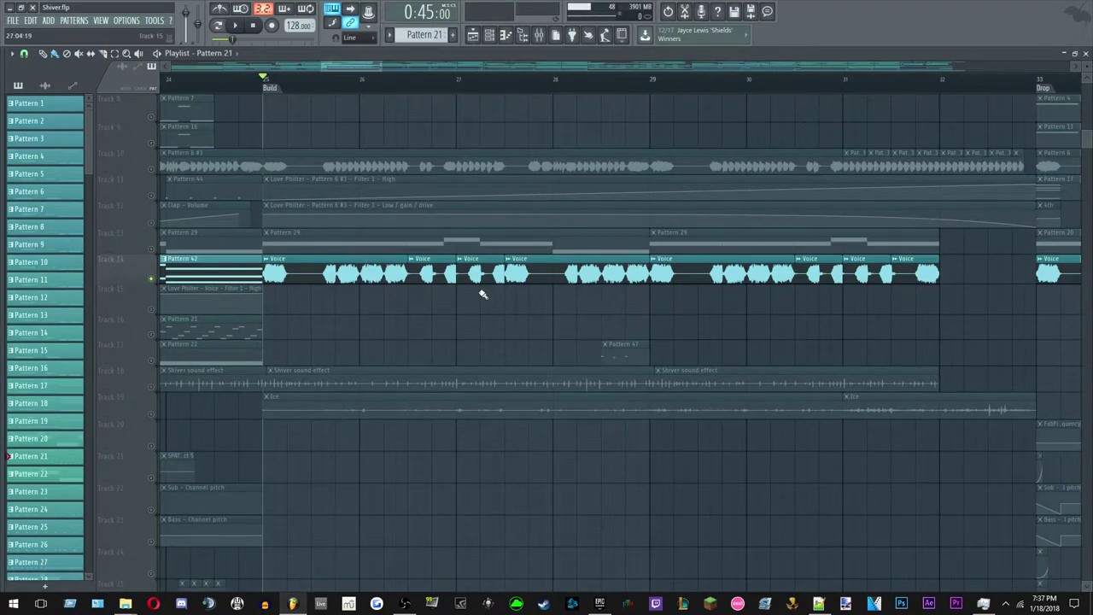
Unmute track 10 beside the Voice clips on track 14 and play both from bar 25.
scroll(482, 294, "up", 4)
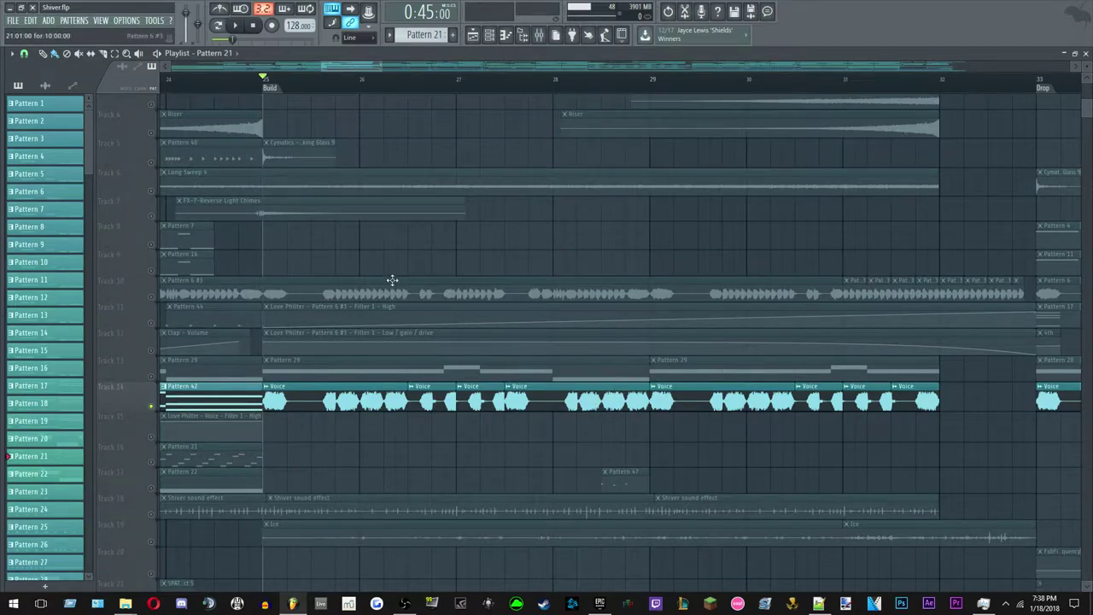
left_click(152, 299)
key("space")
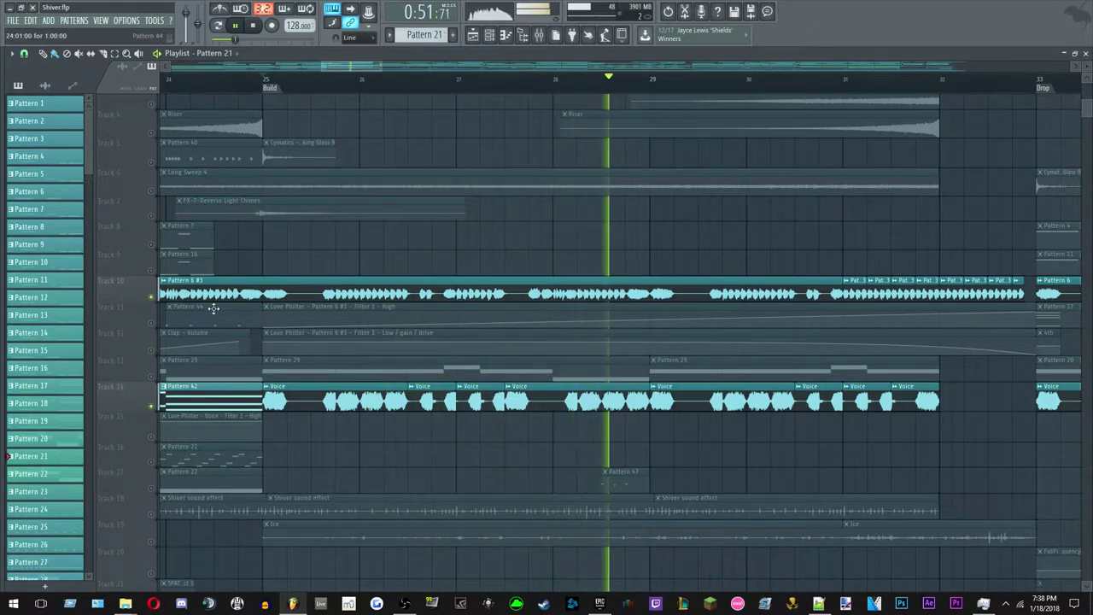
key("space")
Solo track 17 to hear its Pattern 47 clip before bar 29, and examine the end of the Build.
right_click(153, 490)
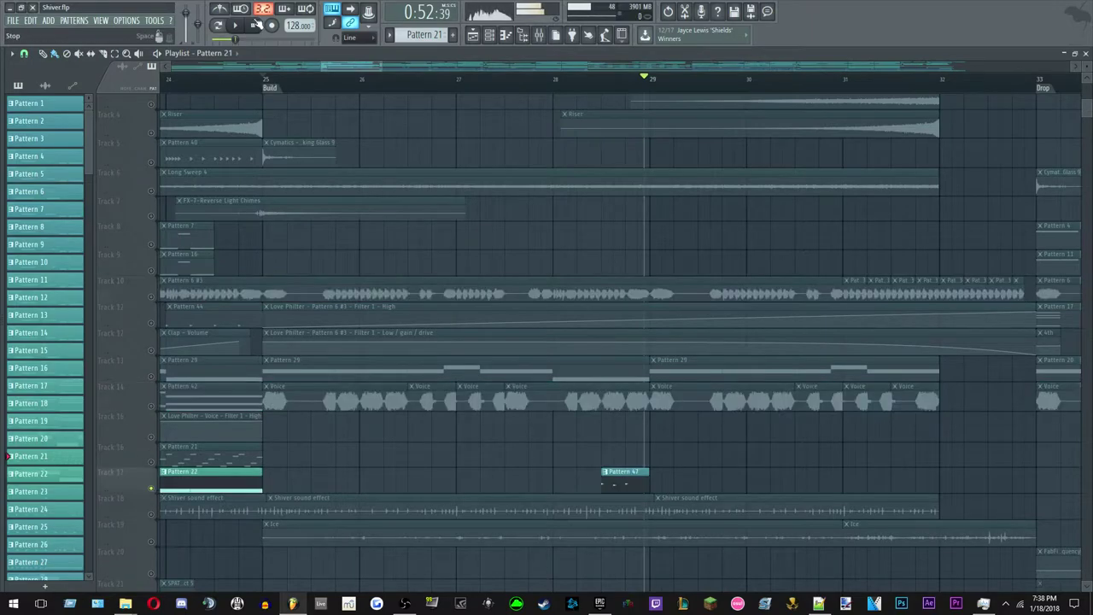
key("space")
scroll(514, 366, "down", 3)
scroll(669, 461, "up", 3)
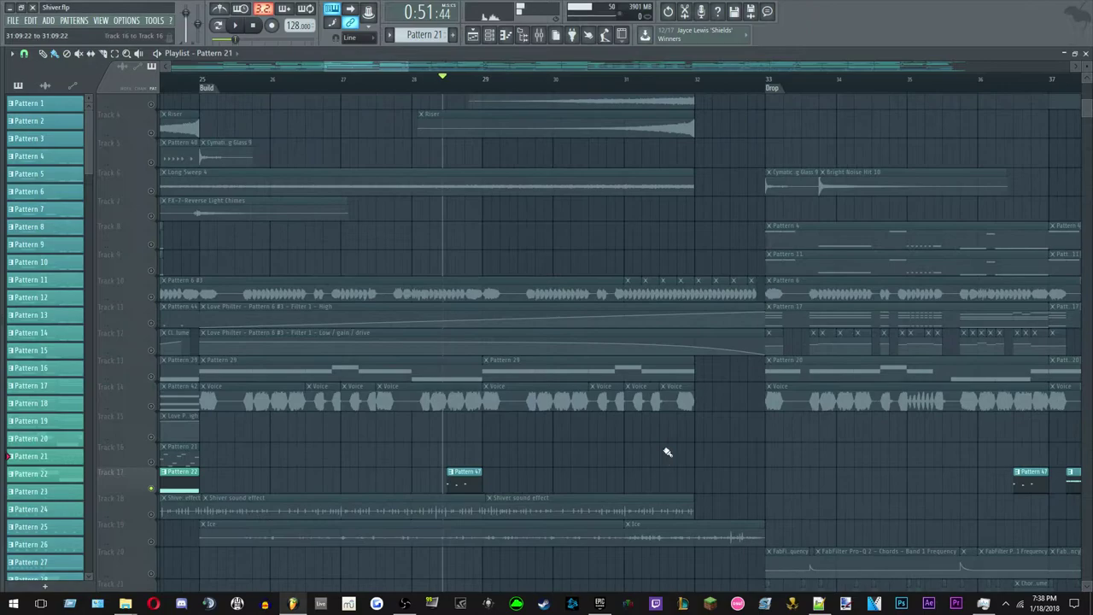
scroll(669, 465, "down", 4)
scroll(700, 476, "up", 4)
scroll(700, 452, "down", 3)
scroll(673, 437, "up", 3)
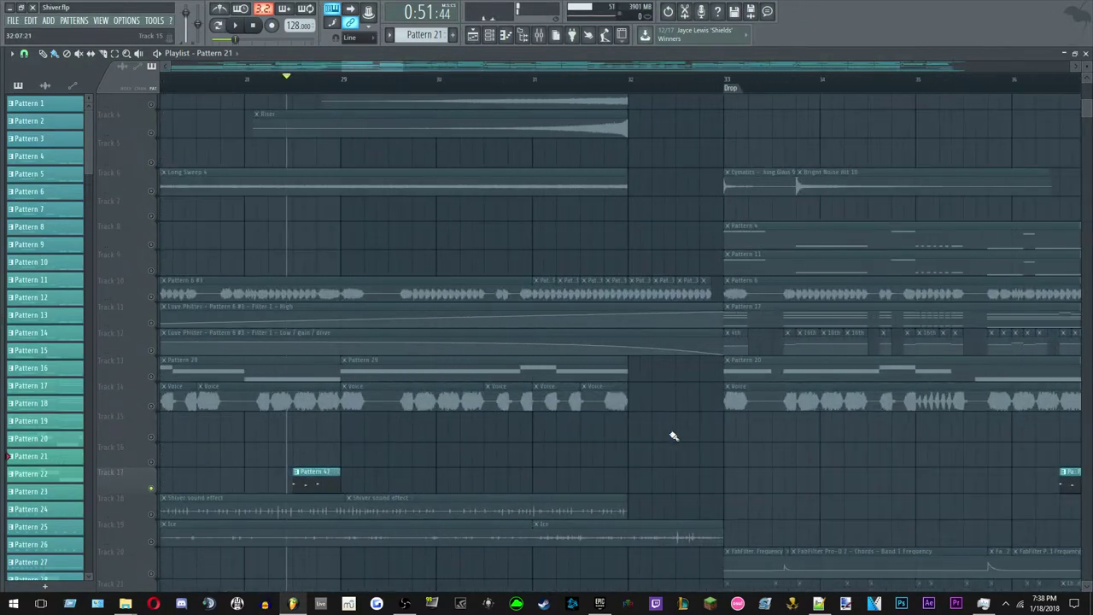
Solo track 10 and play its repeated Pattern 6 #3 slices from bar 31.
right_click(153, 297)
key("space")
left_click(525, 79)
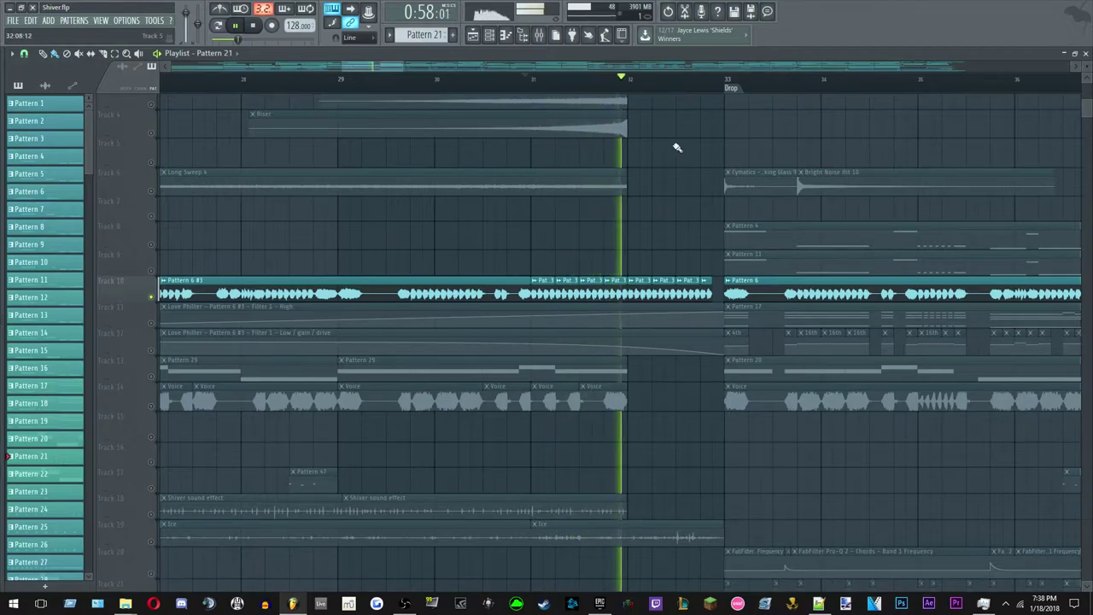
key("space")
Replay from bar 31 while unmuting the Love Philter filter automation on tracks 12 and 11, and stop playback.
key("space")
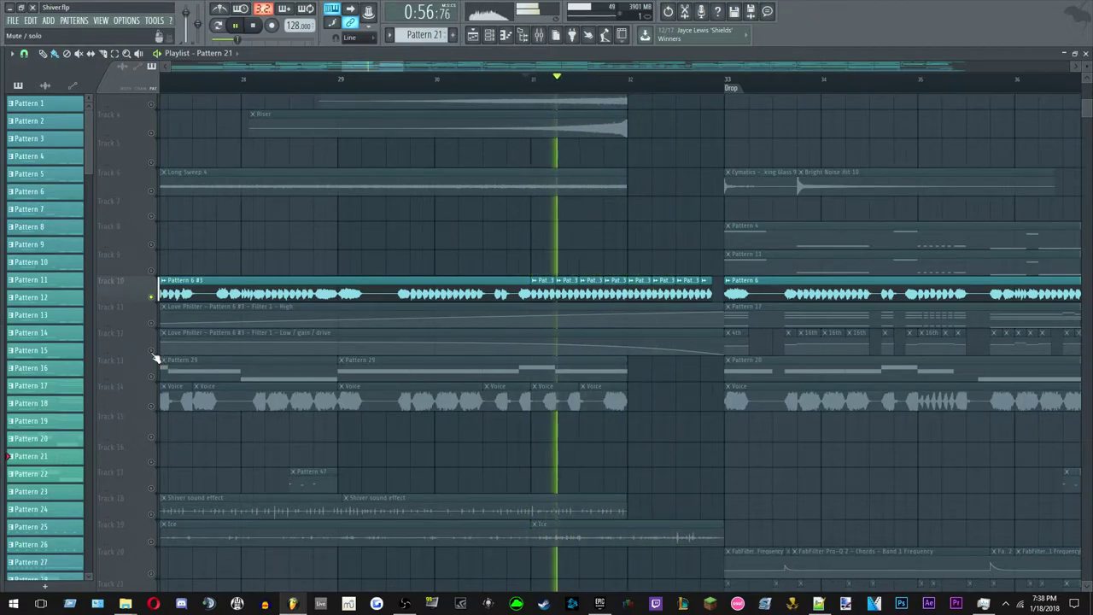
left_click(151, 350)
left_click(152, 323)
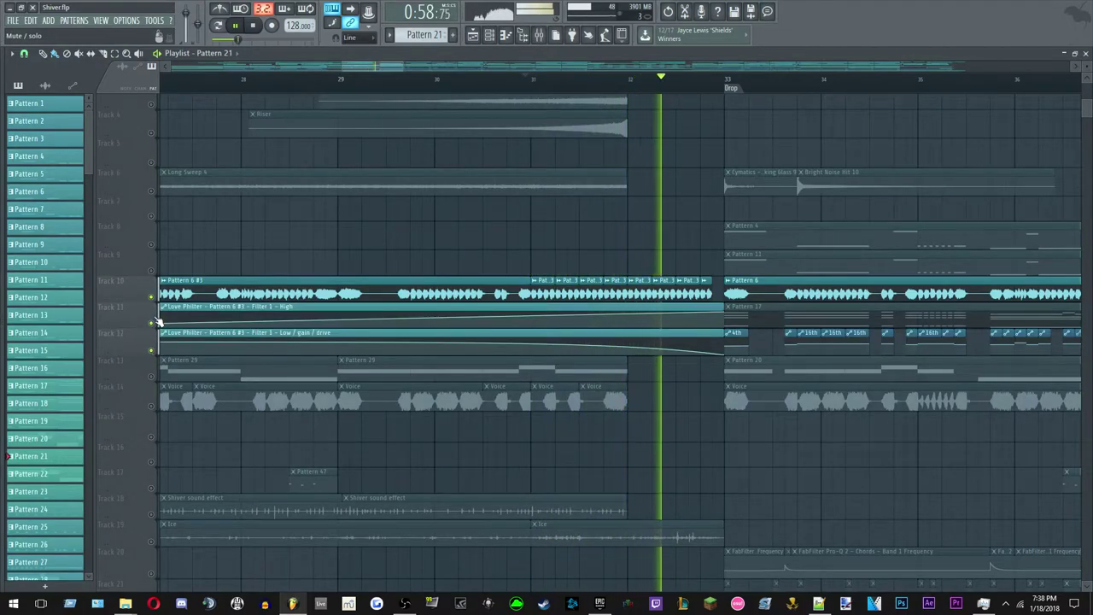
key("space")
Play tracks 10, 11 and 12 together from bar 25 through the Build, and stop before the Drop.
scroll(466, 275, "down", 5)
scroll(388, 210, "up", 3)
key("space")
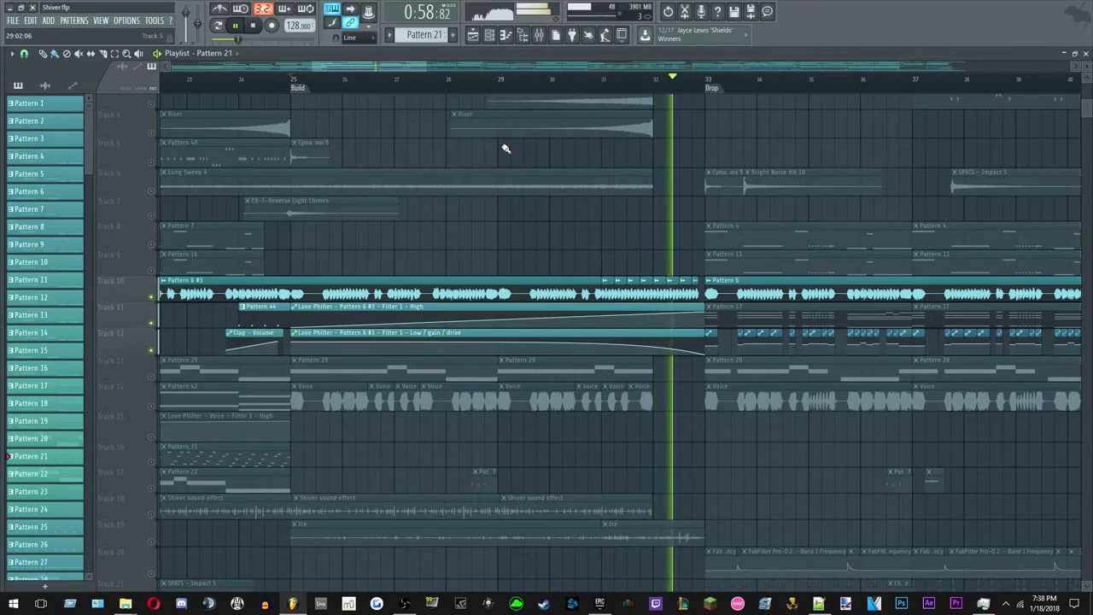
key("space")
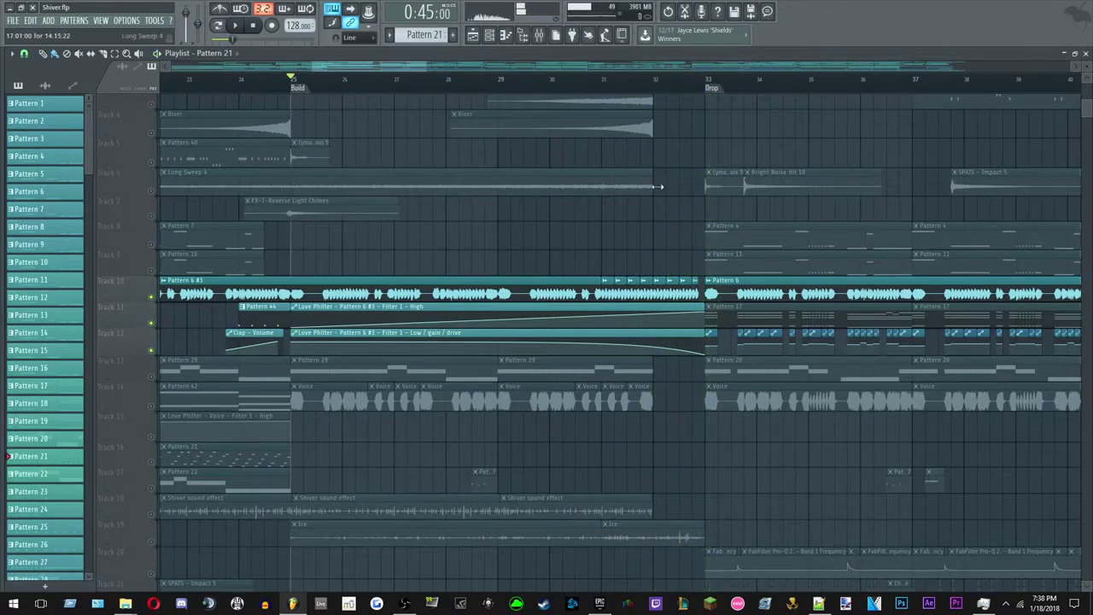
Examine the clips that enter at the Drop, from bar 33 to bar 49.
scroll(876, 324, "down", 5)
scroll(802, 368, "up", 3)
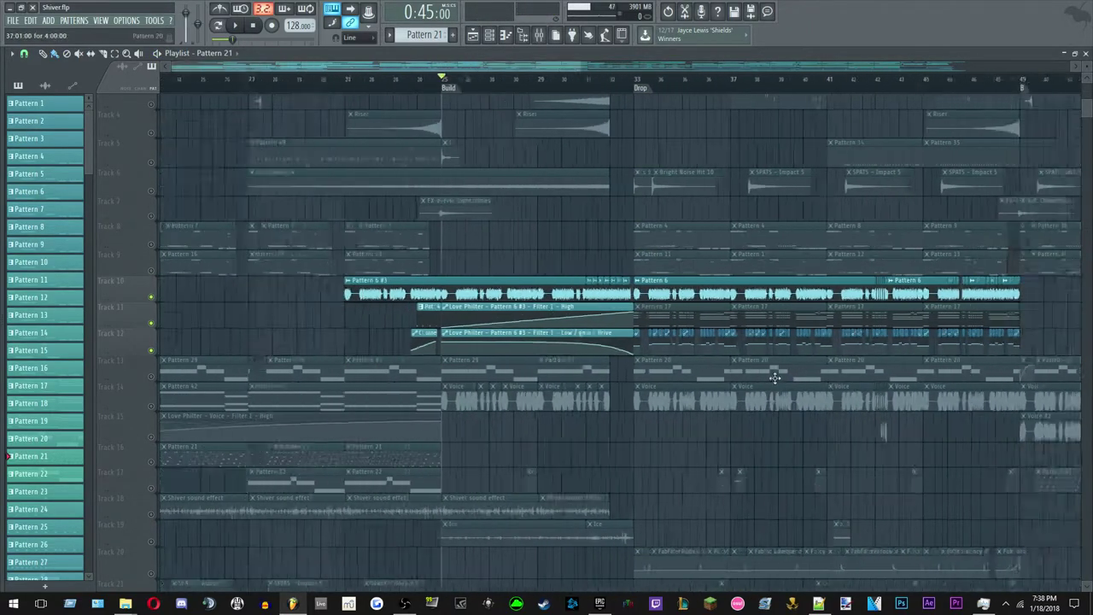
scroll(774, 378, "up", 3)
scroll(443, 371, "up", 2)
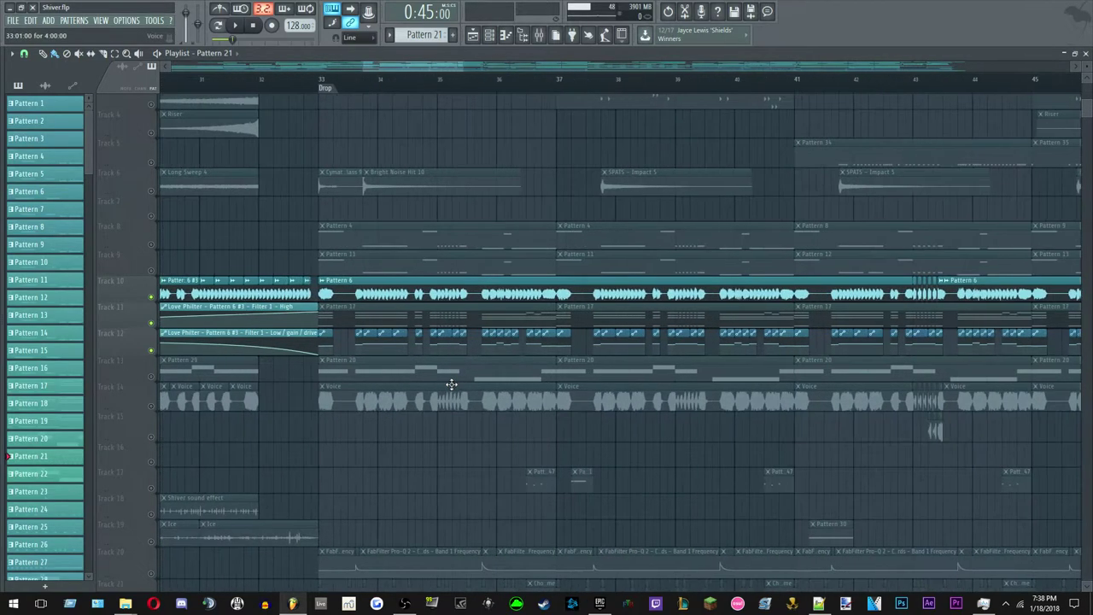
scroll(431, 437, "down", 3)
scroll(515, 432, "up", 2)
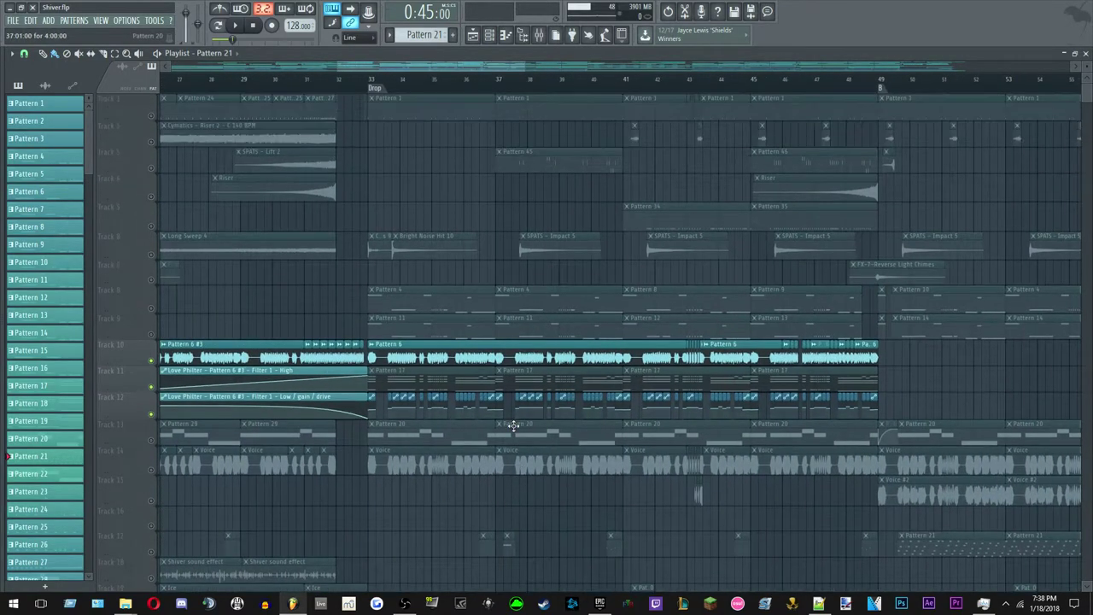
Unmute track 3, play its Pattern 45 clip from bar 37, and compare its first hits with track 10's Pattern 6 slices.
scroll(607, 192, "up", 4)
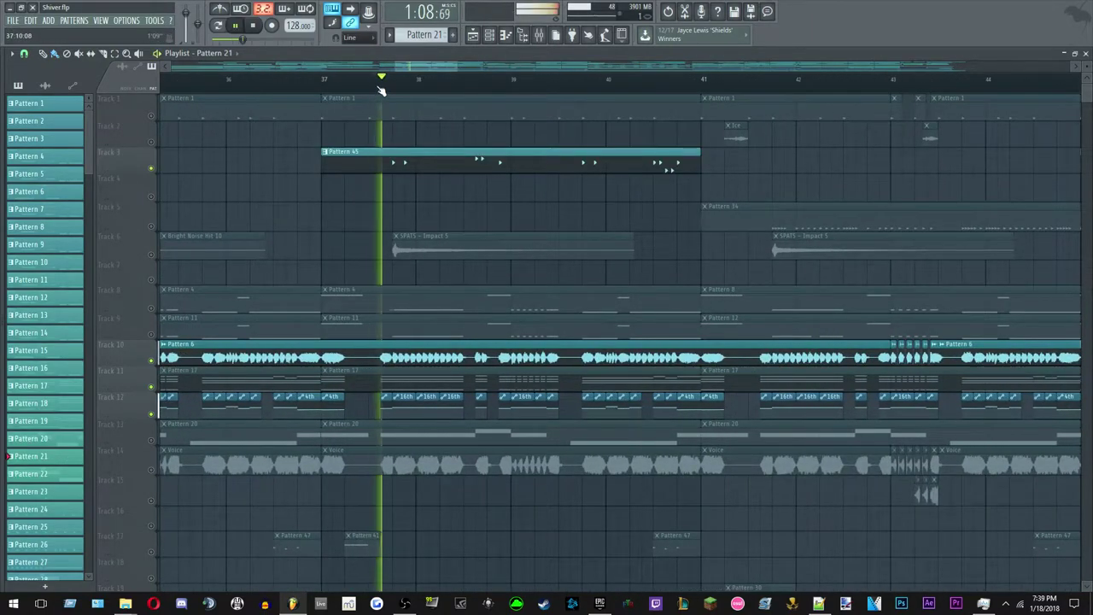
scroll(361, 259, "up", 2)
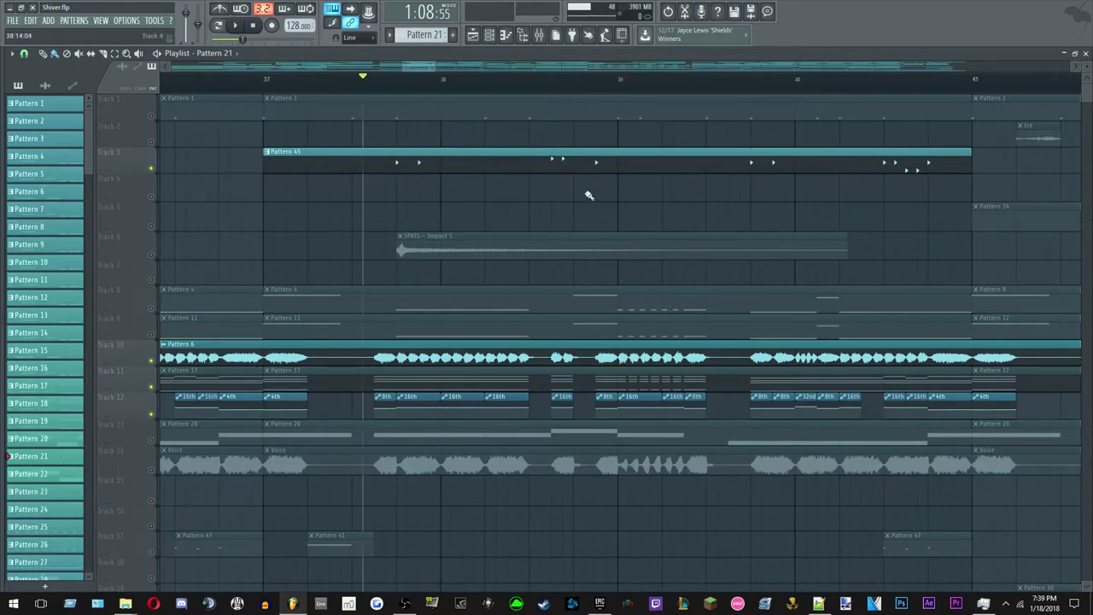
scroll(499, 224, "up", 2)
left_click_drag(329, 208, 275, 169)
left_click(285, 205, "ctrl")
left_click_drag(277, 353, 333, 359)
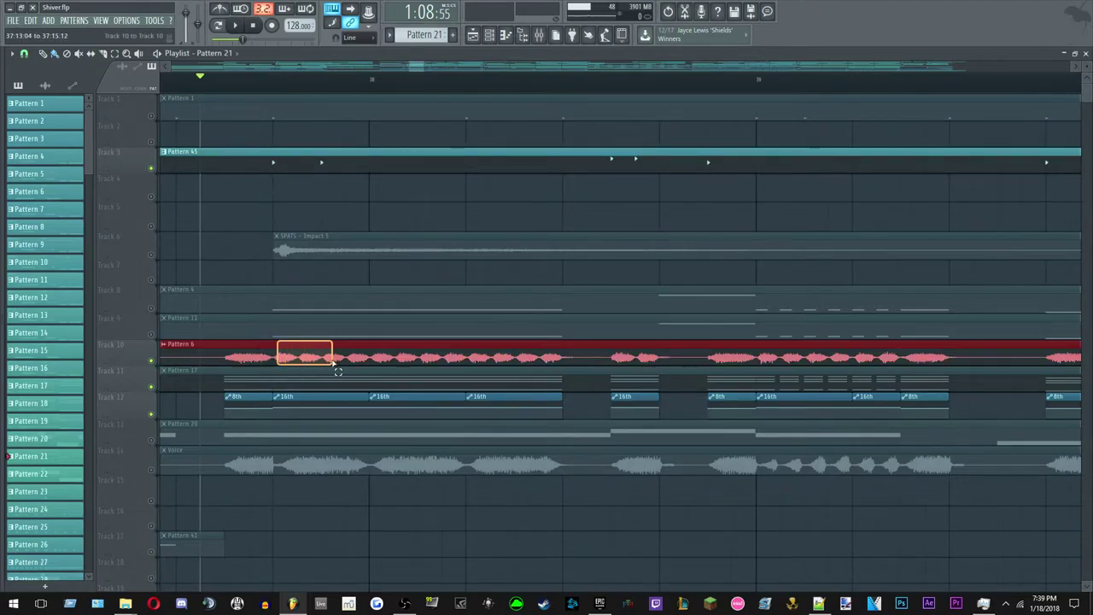
Examine the remaining Pattern 45 hits on track 3 up to bar 41 against the slices below.
scroll(334, 305, "down", 5)
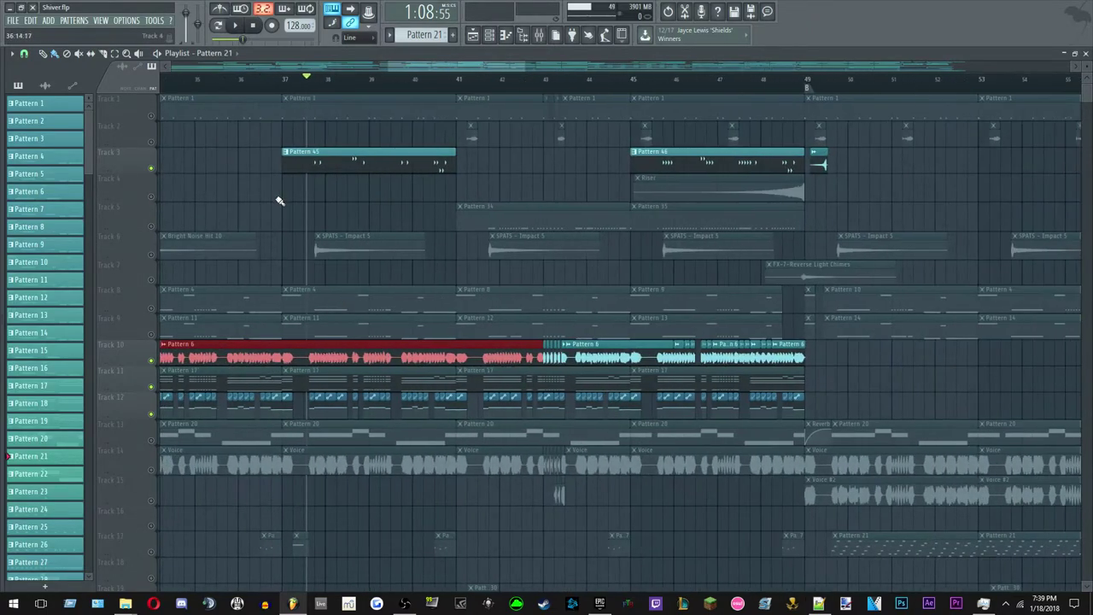
scroll(415, 205, "up", 5)
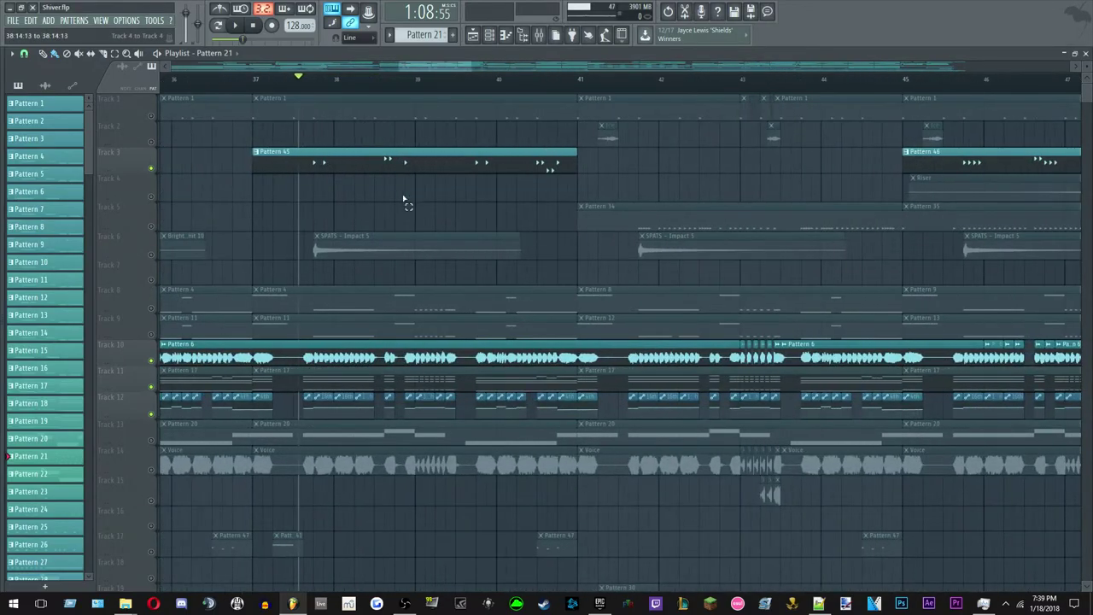
scroll(318, 279, "up", 2)
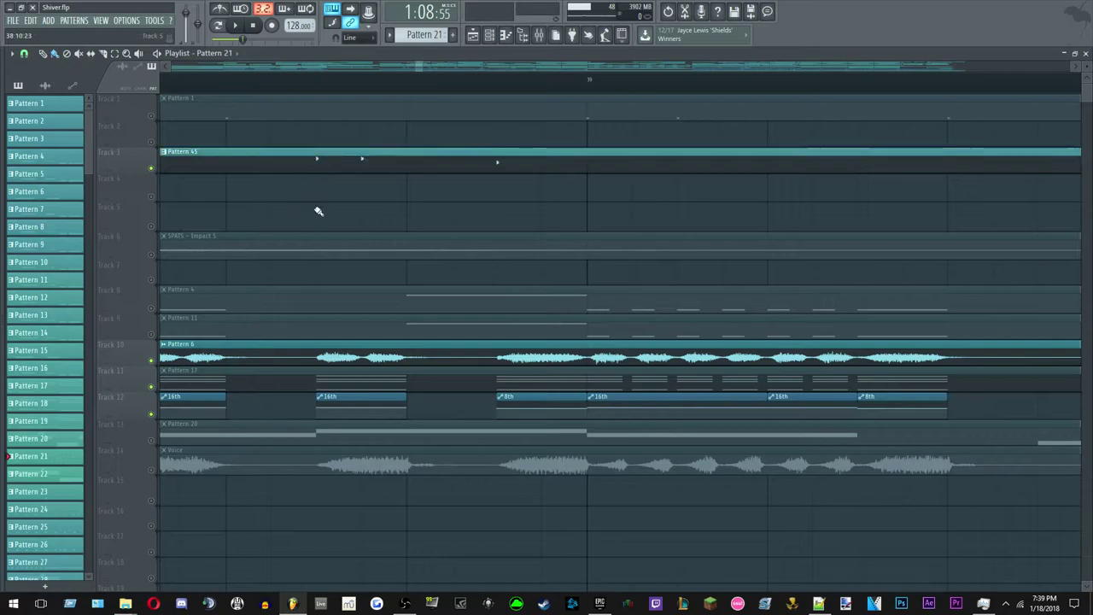
scroll(500, 220, "down", 4)
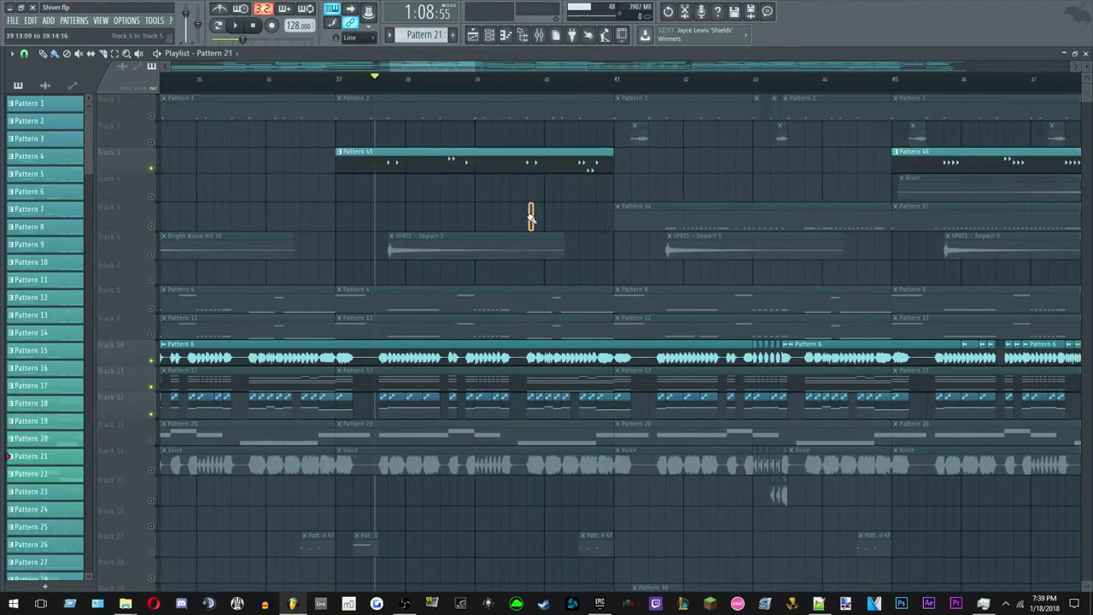
scroll(563, 222, "up", 2)
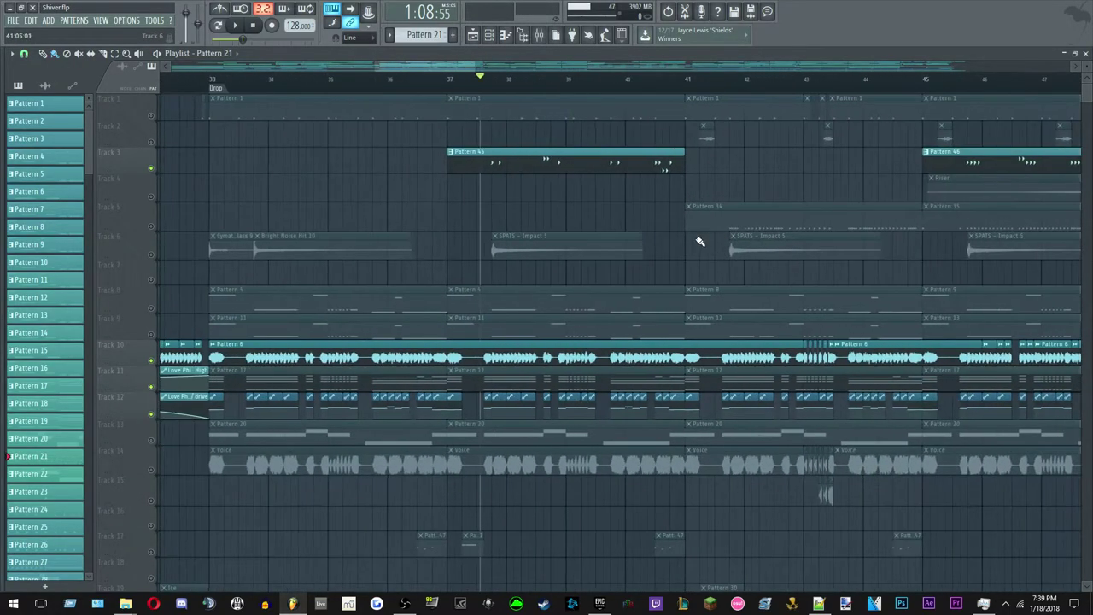
scroll(690, 236, "up", 4)
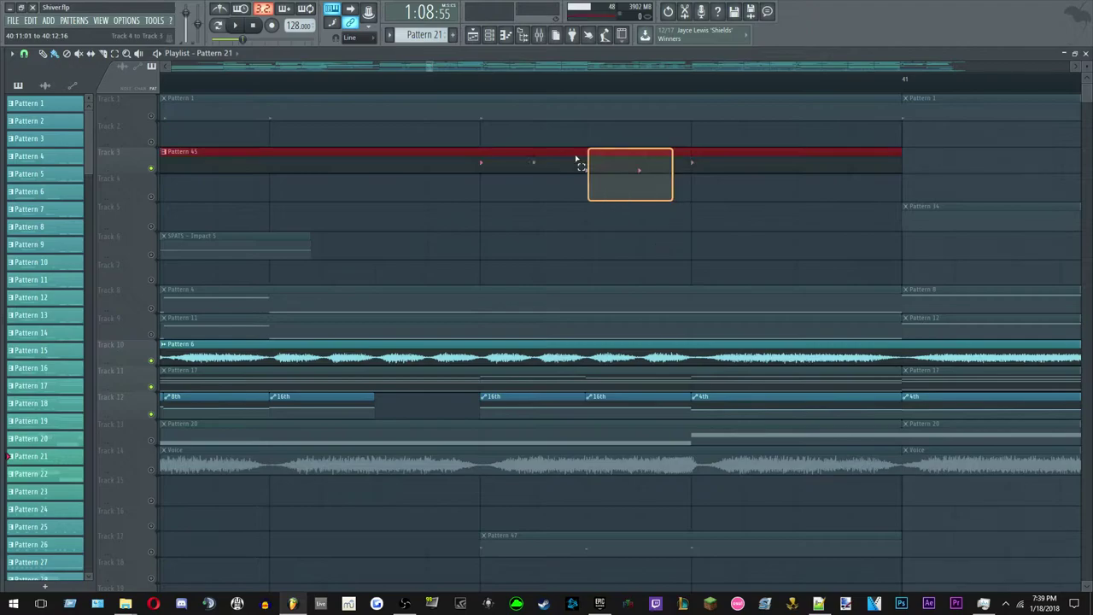
Play tracks 3, 10, 11 and 12 together from the playhead after bar 37, and stop playback.
scroll(527, 246, "down", 5)
scroll(527, 246, "down", 4)
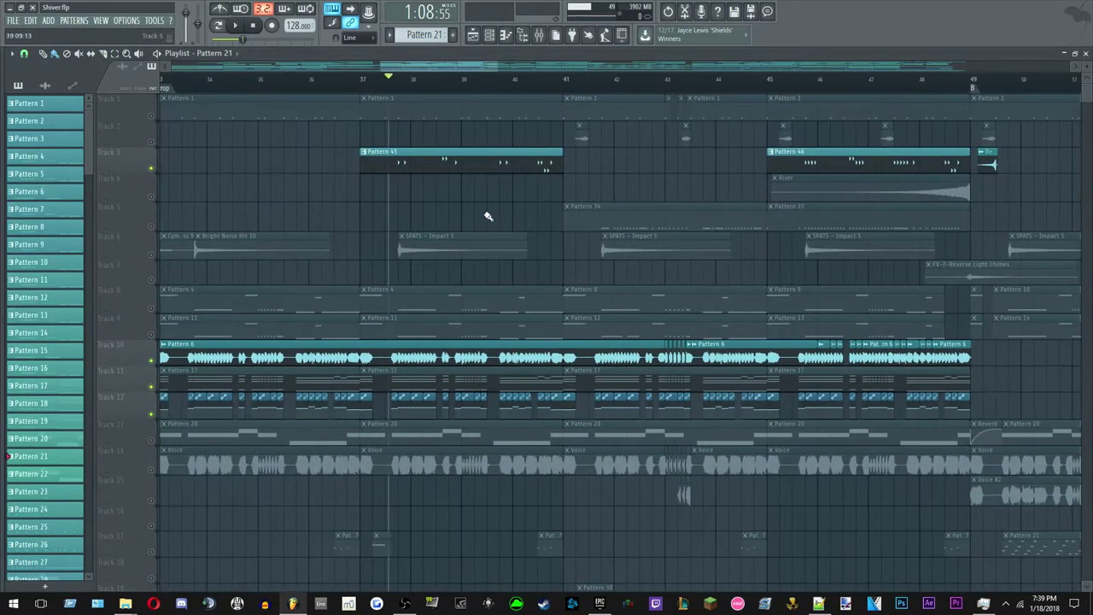
key("space")
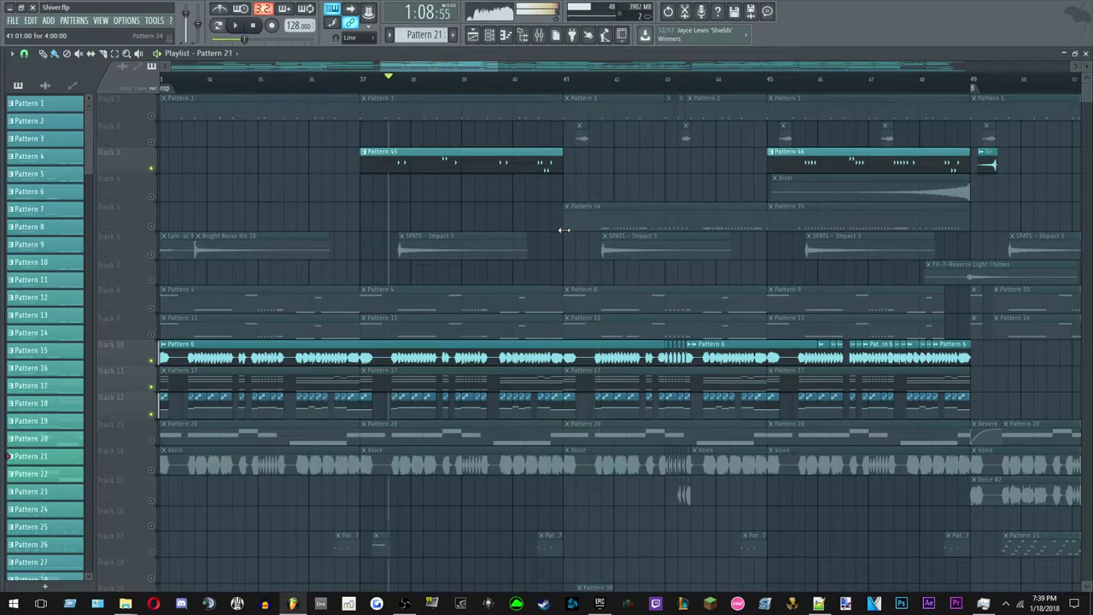
key("space")
Solo track 17 and play its Pattern 47 and Pattern 41 clips around bar 37.
scroll(563, 229, "down", 3)
scroll(564, 230, "down", 3)
scroll(512, 453, "up", 4)
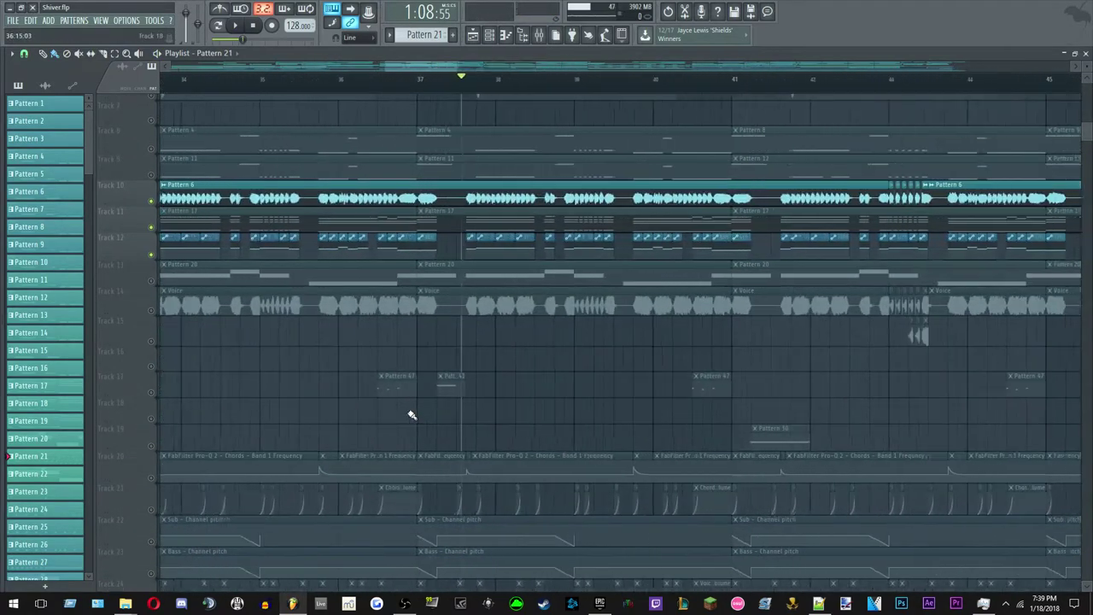
scroll(248, 400, "down", 3)
left_click(162, 390)
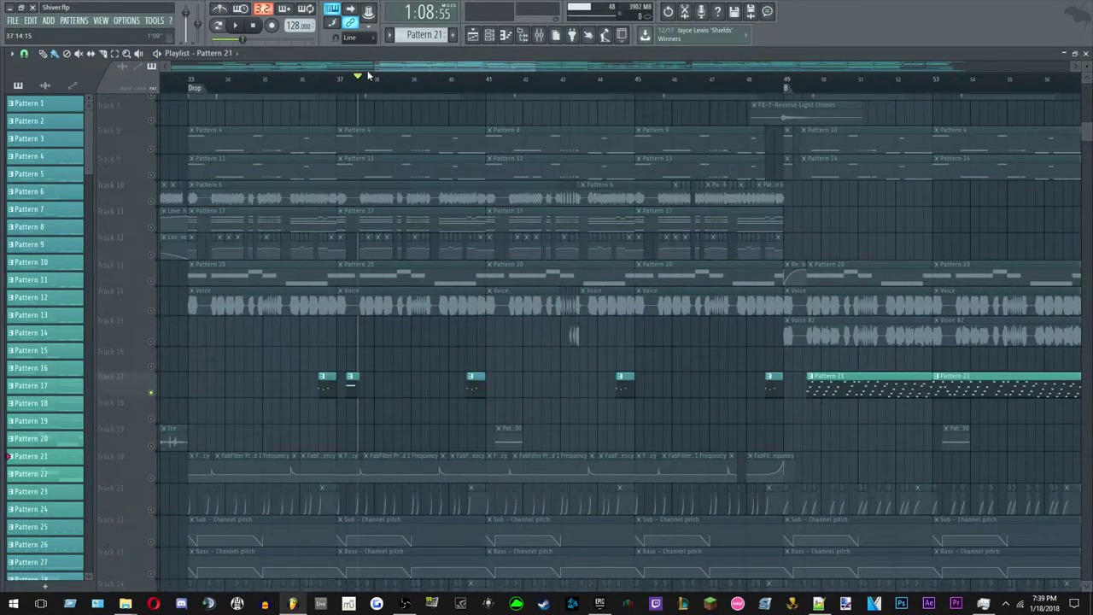
scroll(341, 215, "up", 4)
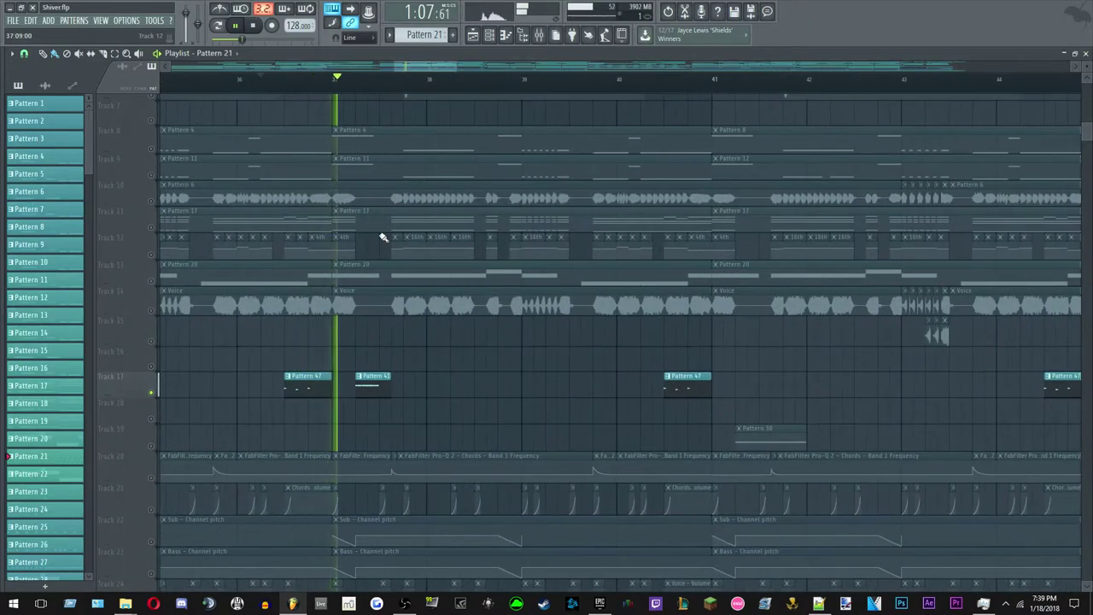
scroll(385, 216, "down", 3)
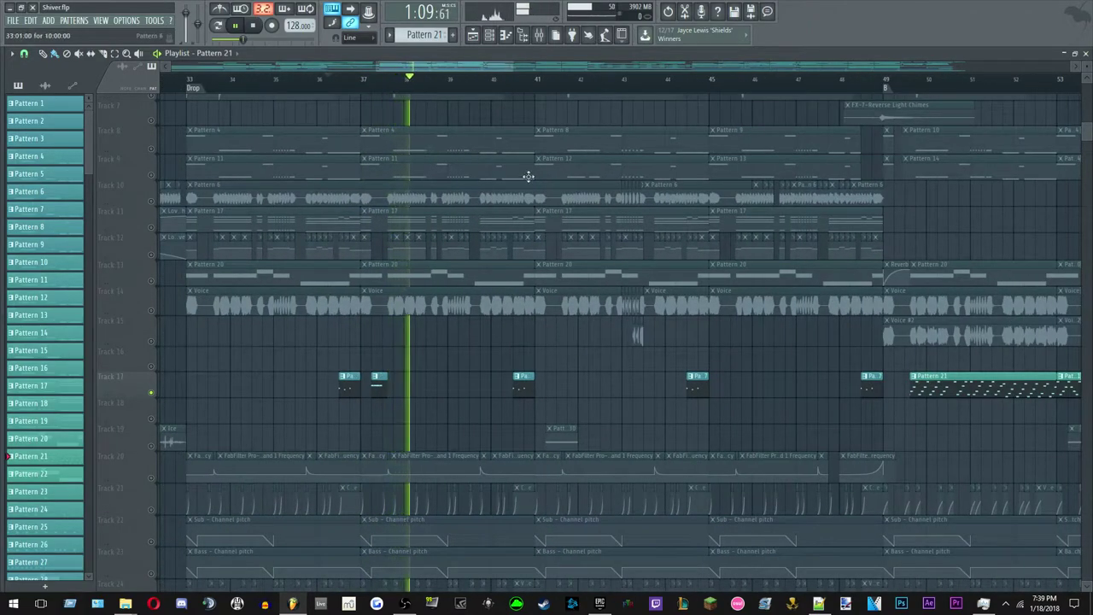
Solo track 19, play its short pattern clip just after bar 41, and stop playback.
left_click(509, 81)
left_click(150, 442, "ctrl")
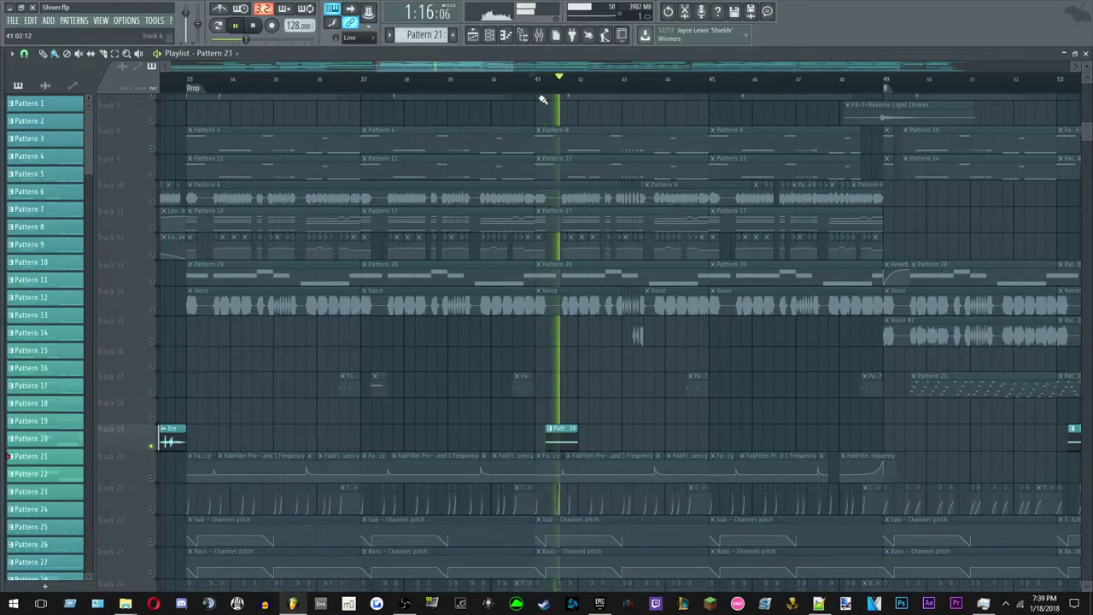
scroll(585, 336, "down", 4)
scroll(670, 401, "up", 5)
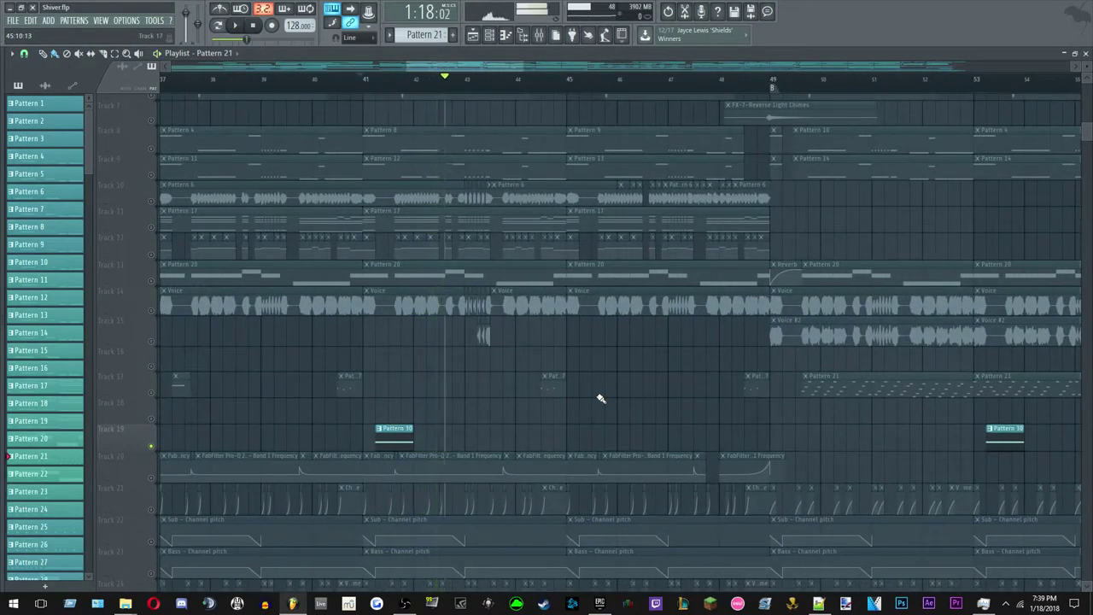
scroll(536, 384, "down", 3)
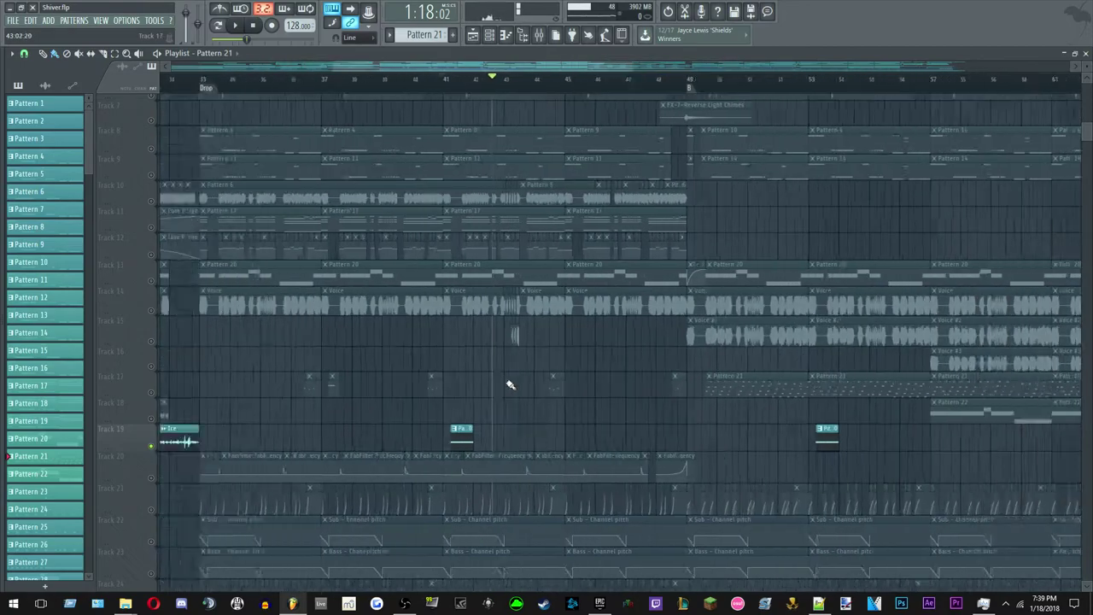
scroll(512, 383, "down", 3)
Solo track 14's Voice clips, unmute track 1's Pattern 1 clips, and place the playhead just before the Drop.
left_click(155, 312)
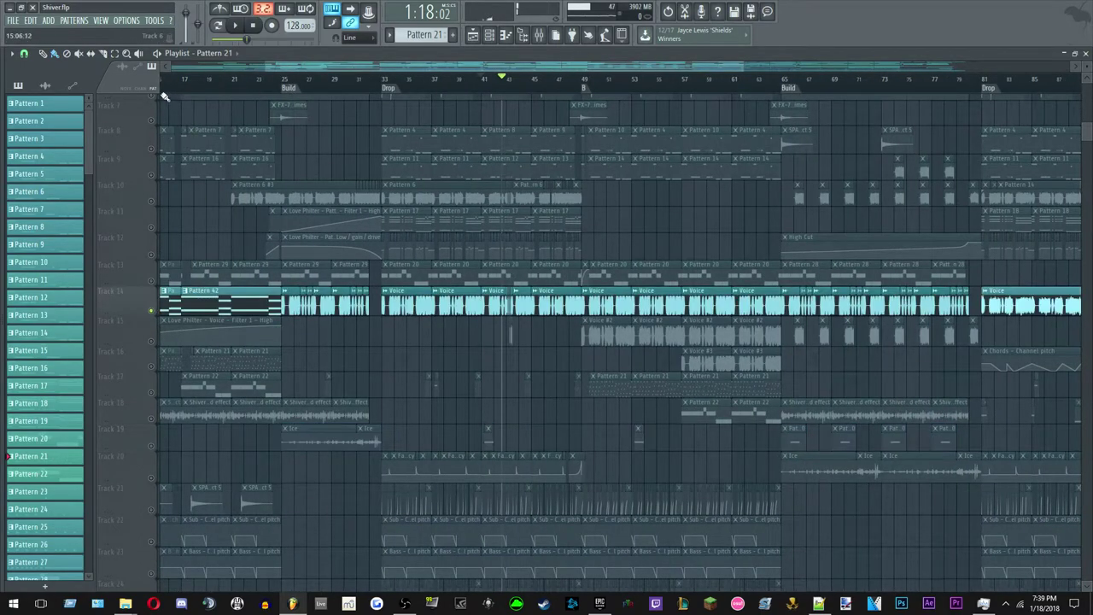
scroll(155, 128, "up", 3)
left_click(151, 117)
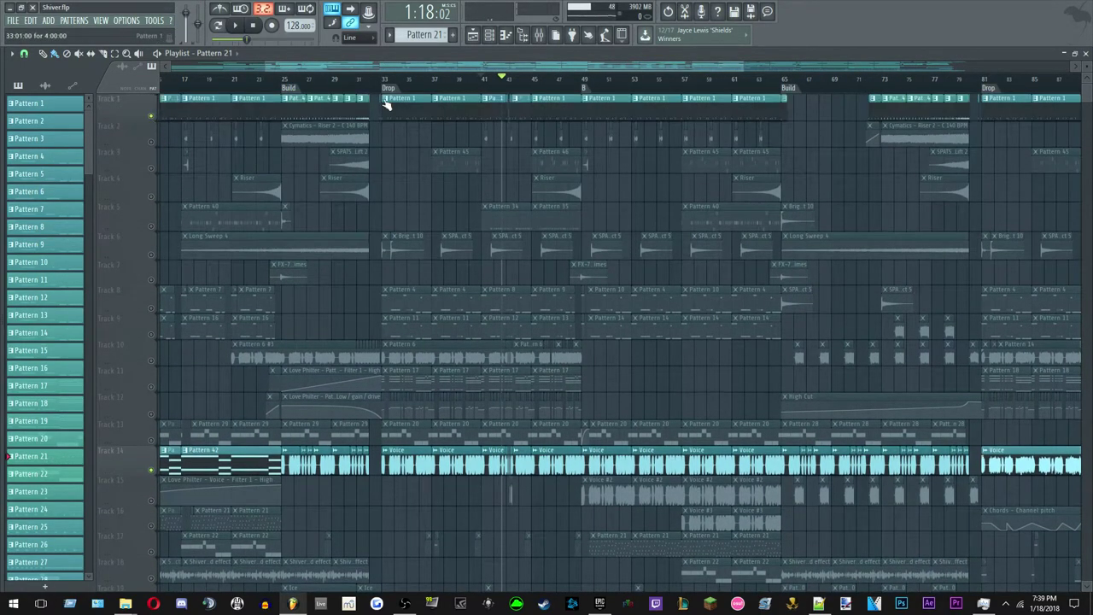
left_click(381, 80)
scroll(417, 293, "down", 7)
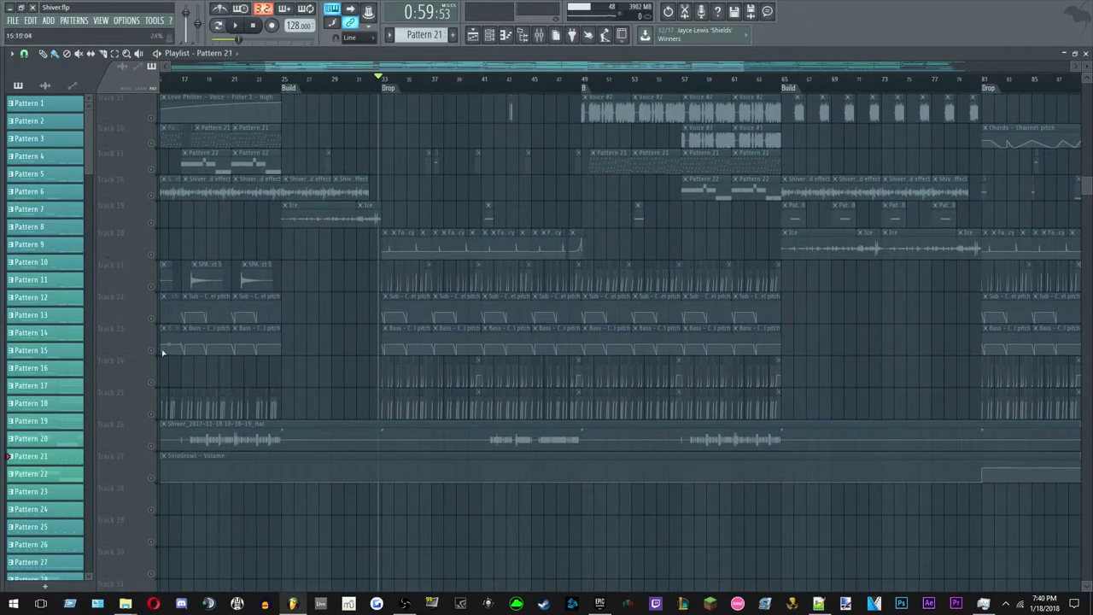
Unmute the automation on tracks 21, 25 and 24, and play from just before the Drop.
left_click(152, 289)
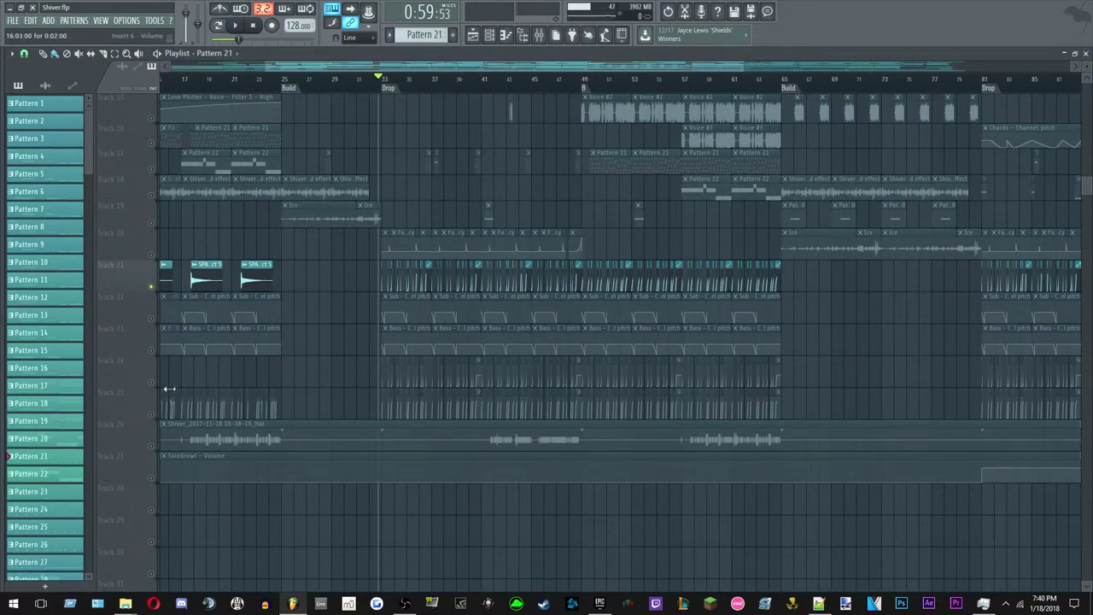
left_click(156, 416)
left_click(153, 383)
scroll(256, 402, "up", 3)
scroll(251, 426, "down", 1)
scroll(251, 425, "down", 1)
left_click(155, 481)
key("space")
Place the playhead at bar 33 where the Drop starts, and examine track 14's first Voice clip.
scroll(373, 432, "up", 7)
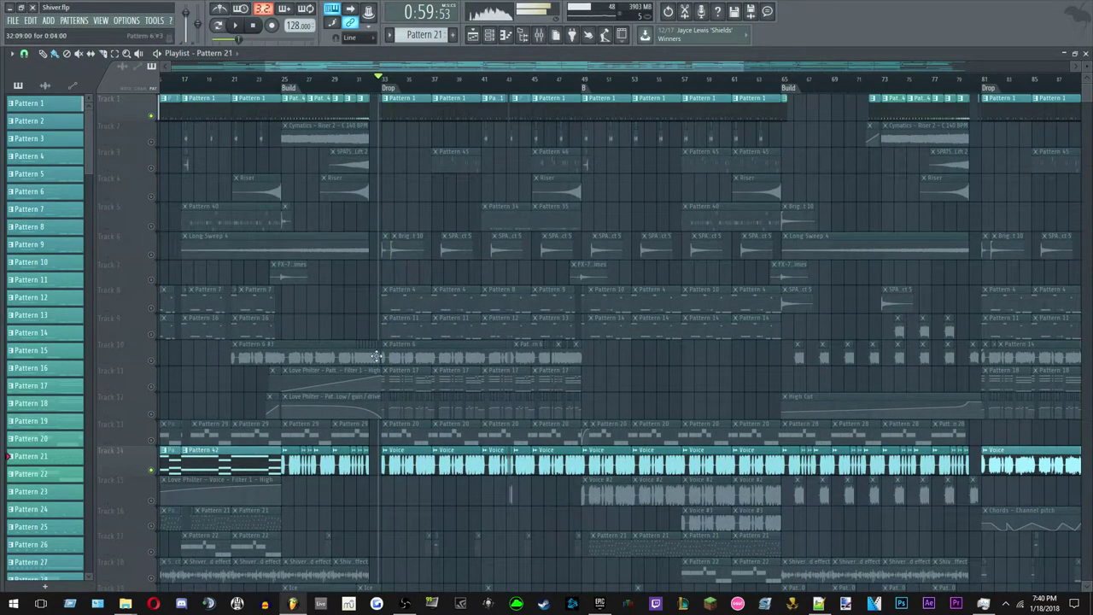
scroll(376, 356, "up", 3)
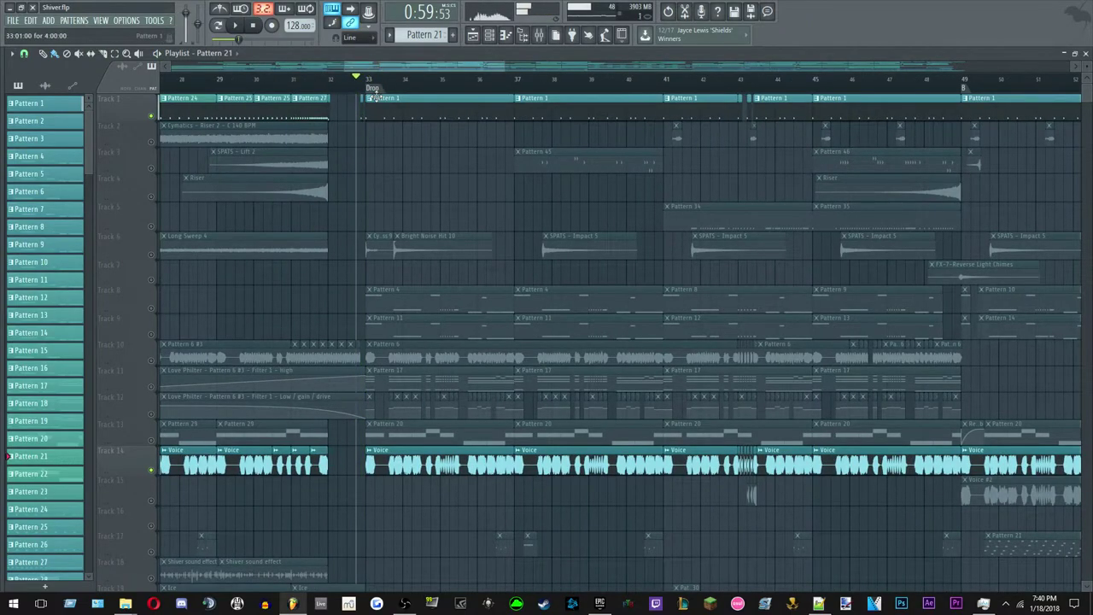
scroll(393, 444, "up", 5)
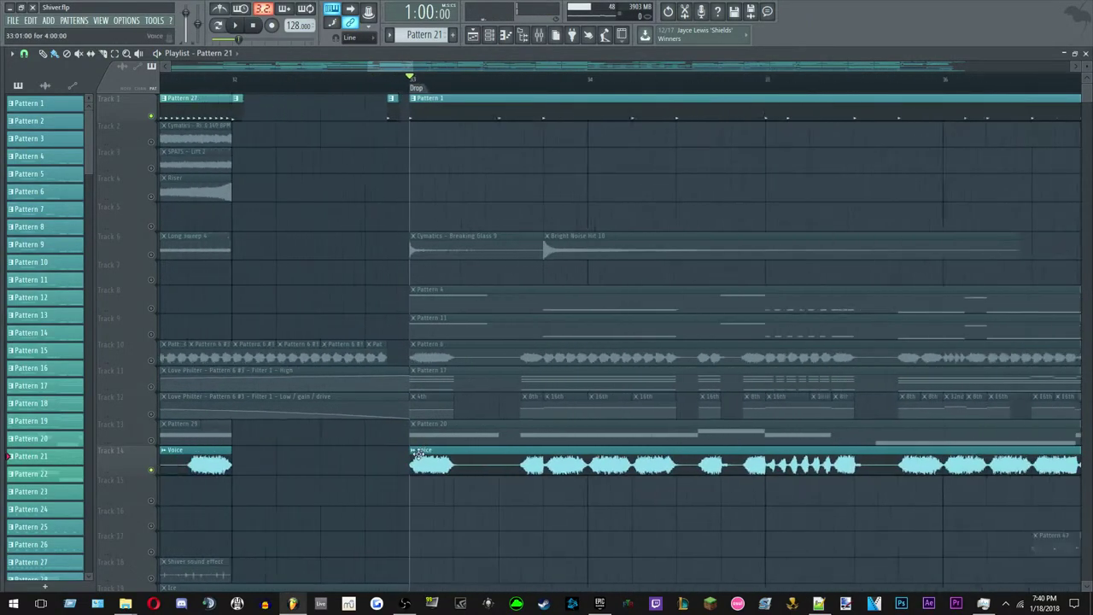
scroll(415, 452, "down", 5)
scroll(481, 499, "up", 5)
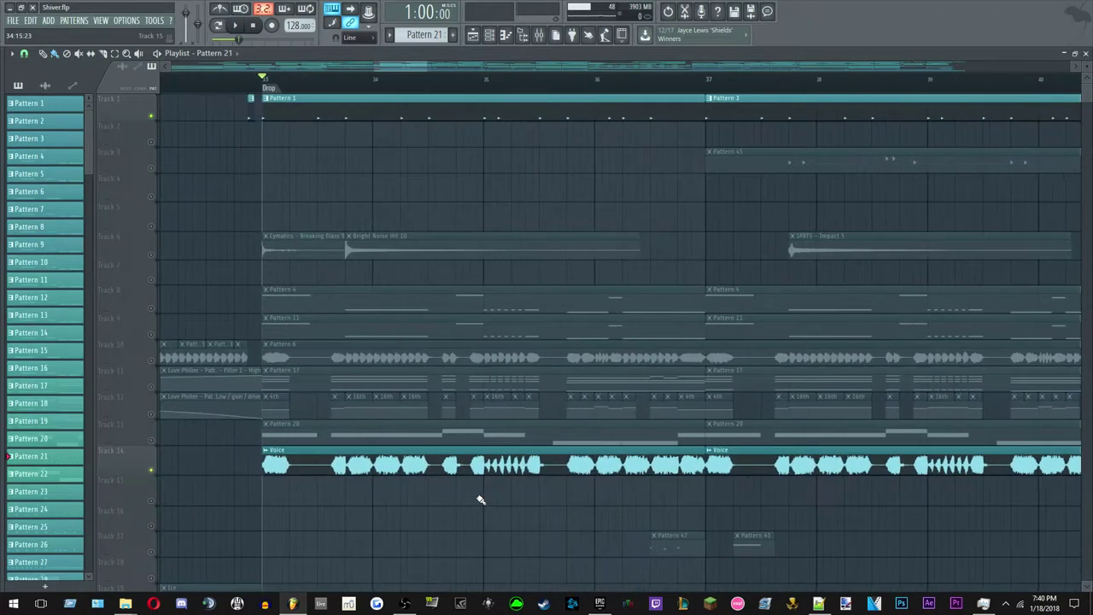
Mark the stuttered slices and the gap after them in track 14's Voice clip around bar 35.
left_click_drag(575, 499, 459, 471)
left_click(466, 503, "ctrl")
scroll(466, 503, "down", 2)
scroll(468, 506, "up", 2)
left_click_drag(463, 529, 644, 474)
left_click(622, 521, "ctrl")
scroll(622, 522, "down", 2)
scroll(621, 510, "up", 1)
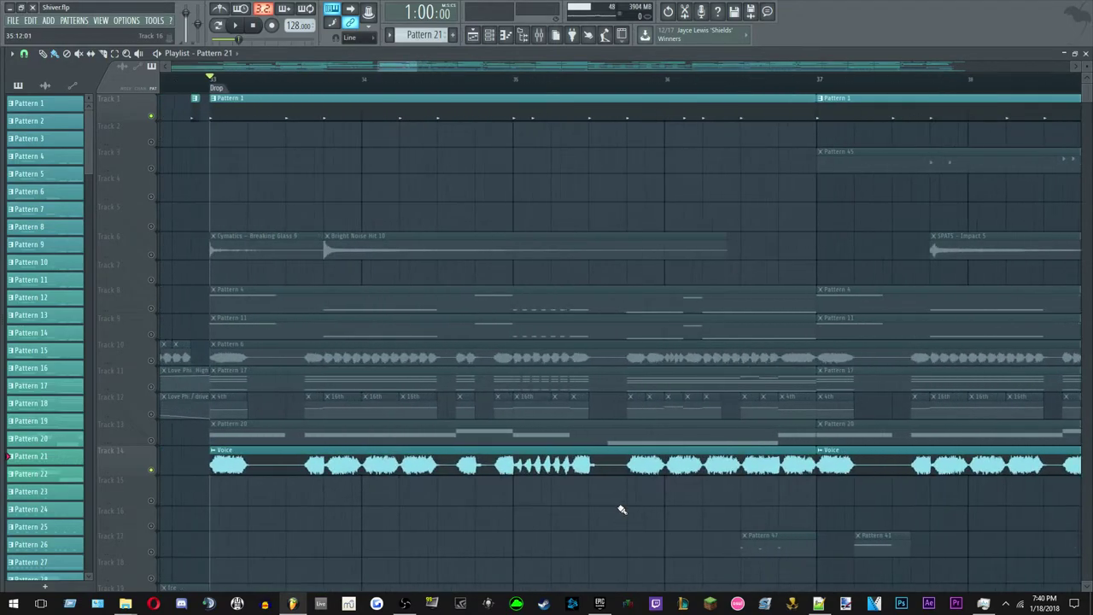
left_click_drag(629, 504, 597, 465)
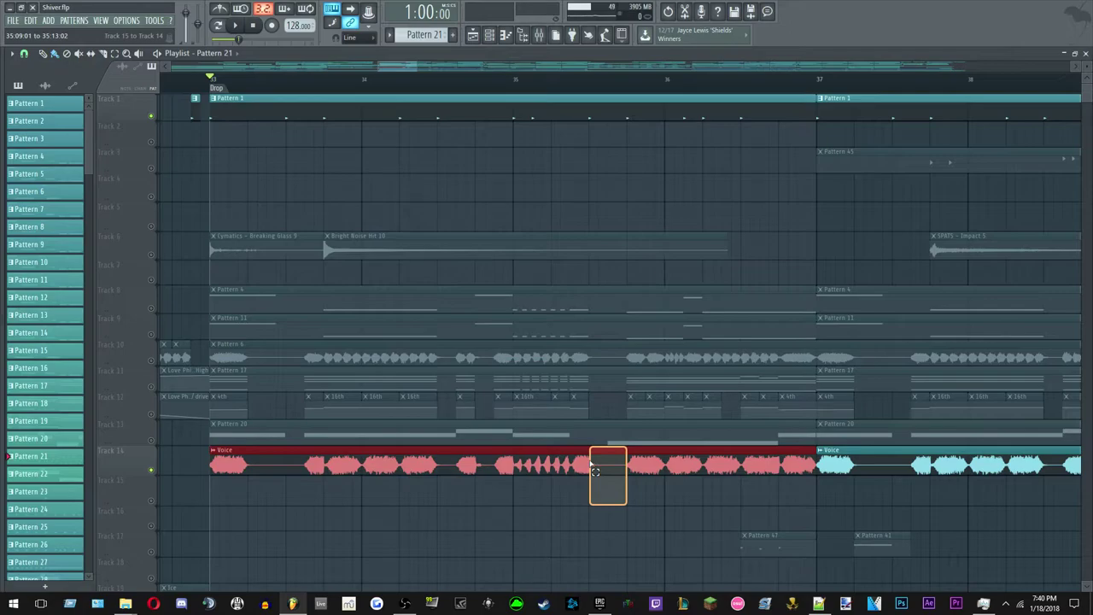
Play the Voice and Pattern 1 clips from bar 33 past bar 38, clear the selection, and stop playback.
key("space")
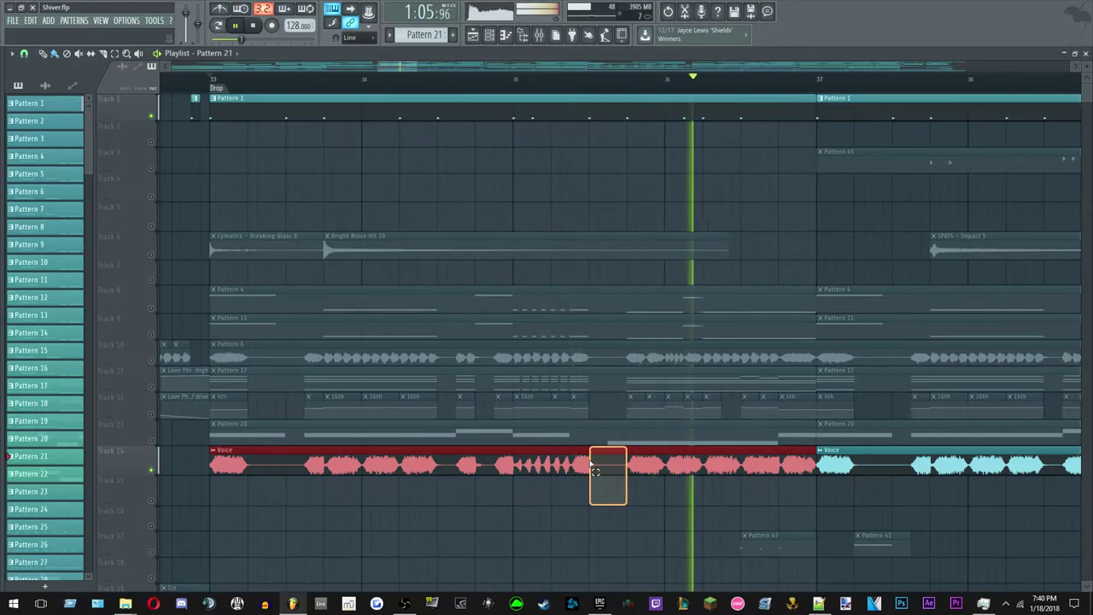
left_click_drag(590, 464, 595, 471)
left_click(589, 490, "ctrl")
scroll(581, 495, "down", 4)
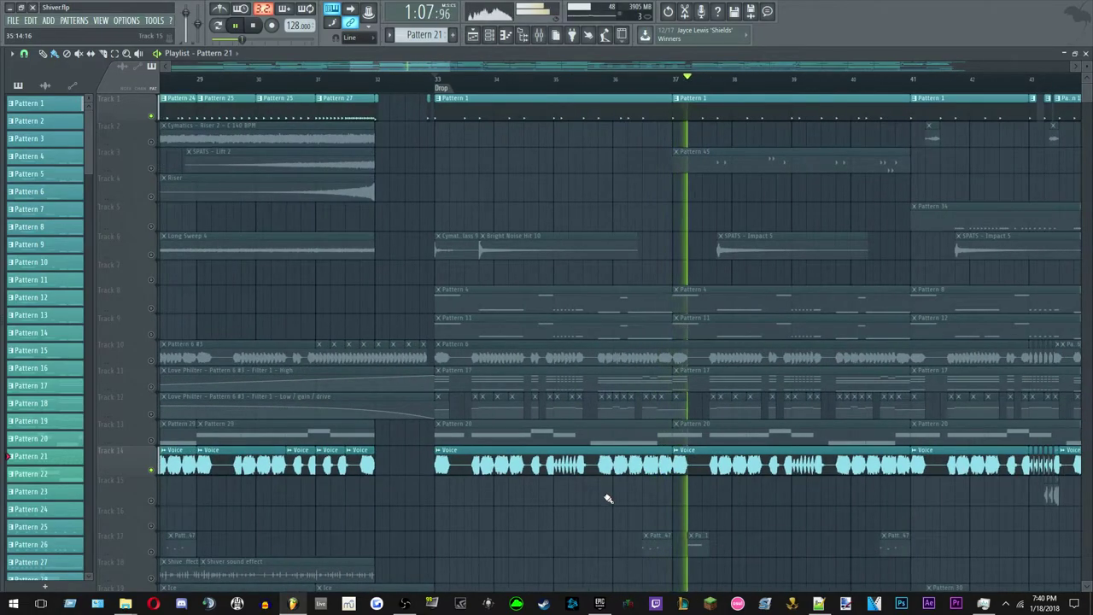
scroll(608, 500, "up", 3)
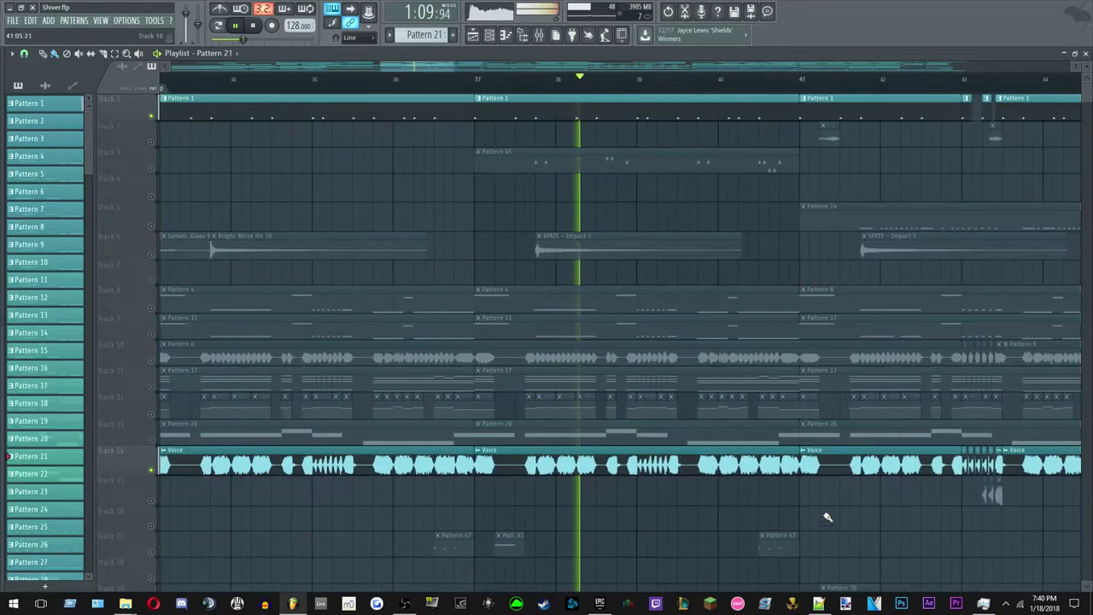
scroll(724, 515, "down", 6)
scroll(722, 517, "up", 6)
key("space")
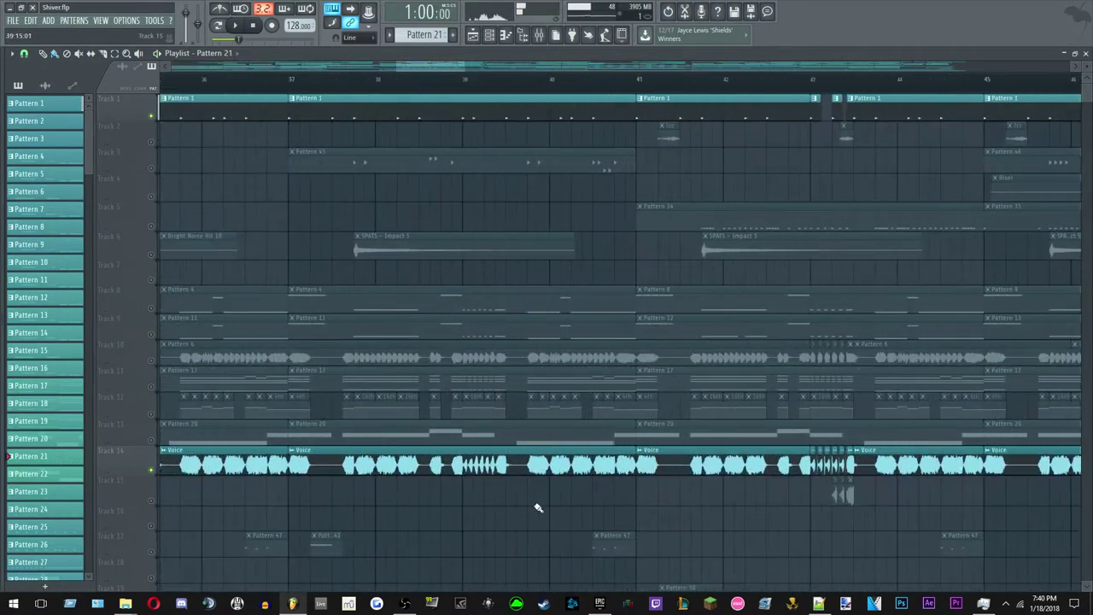
Examine the stuttered slices in track 14's Voice clip around bar 39 and the Voice clip layout across the arrangement.
scroll(513, 410, "up", 4)
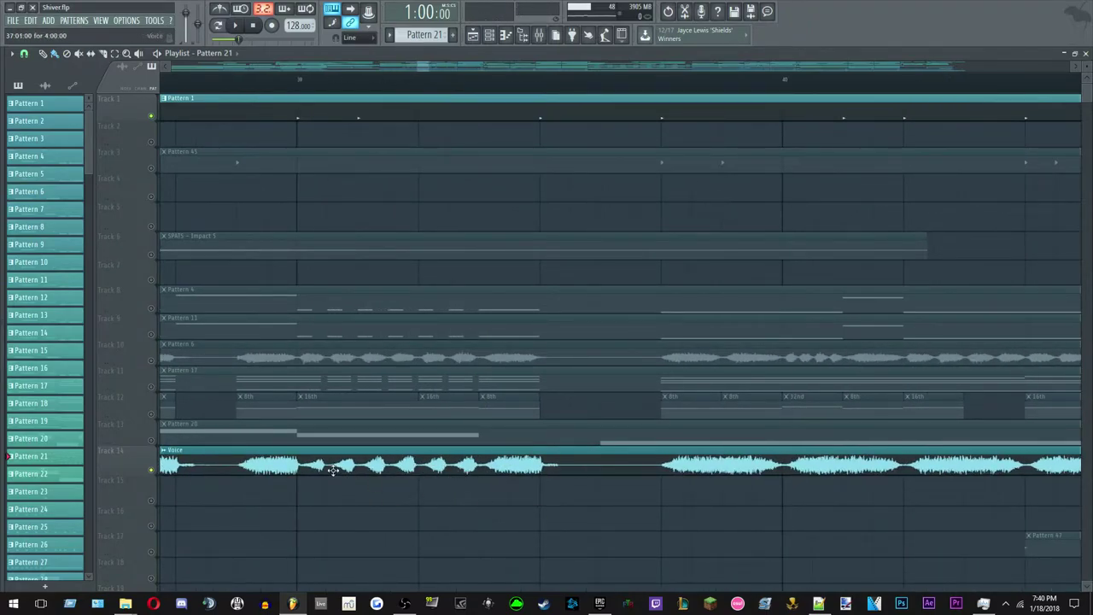
scroll(339, 463, "down", 3)
scroll(358, 444, "down", 8)
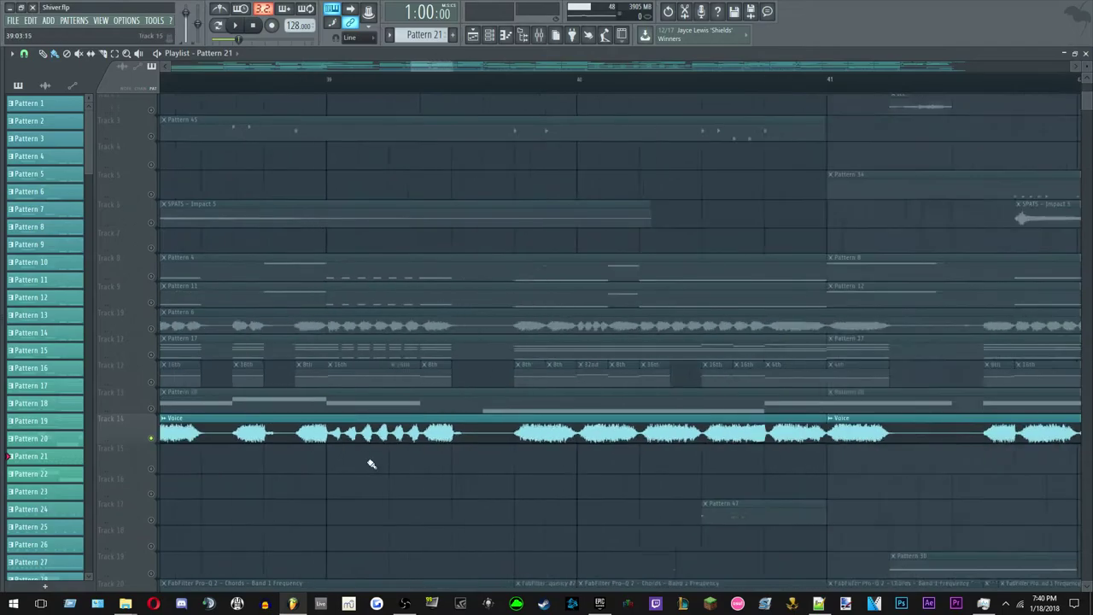
scroll(358, 470, "up", 5)
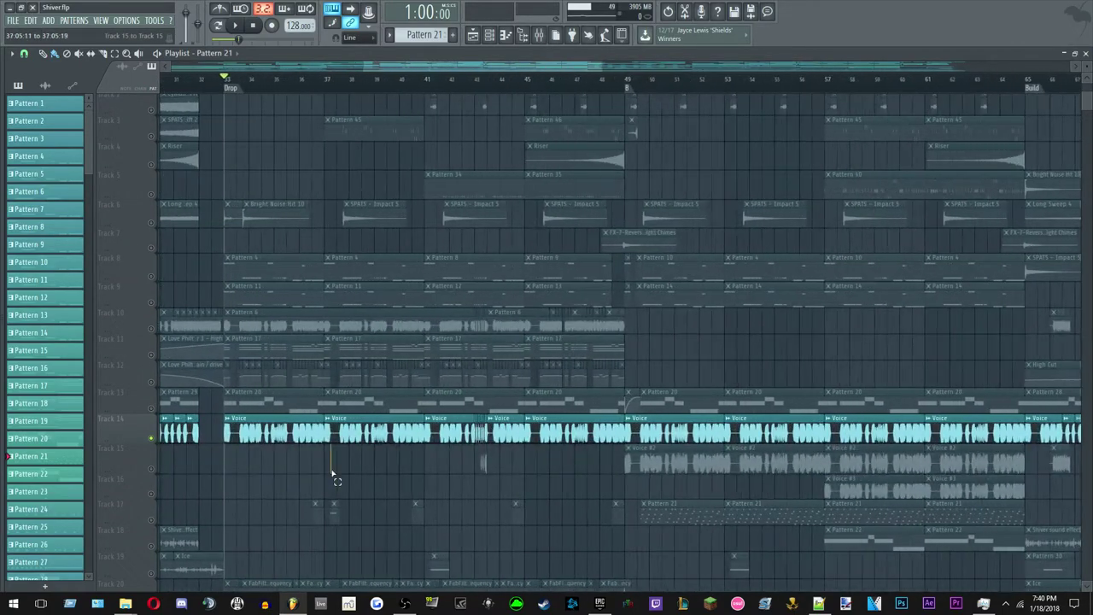
scroll(341, 465, "down", 3)
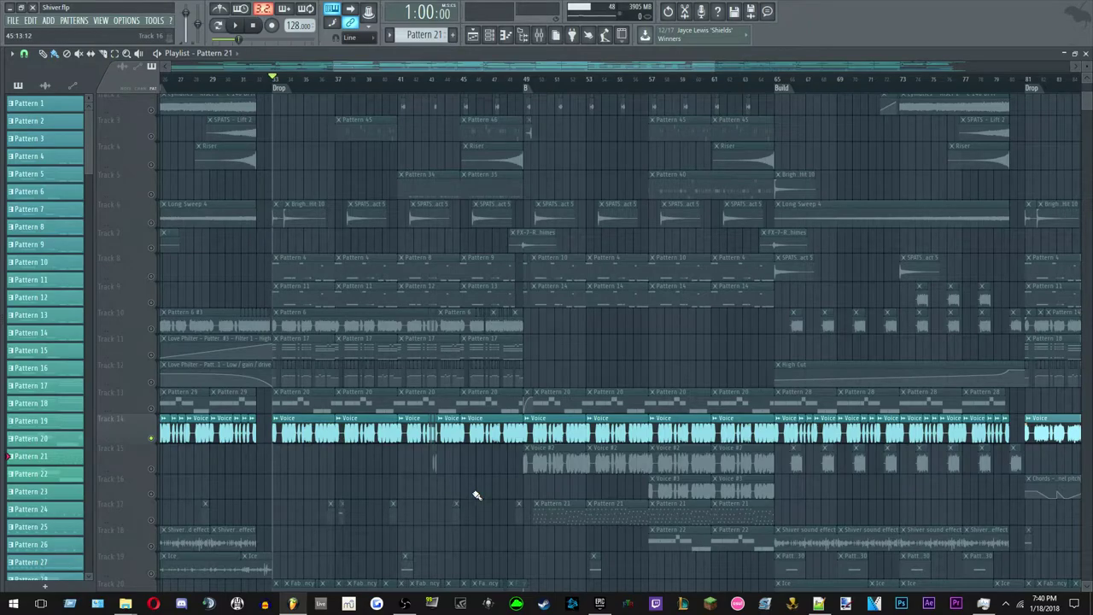
scroll(476, 495, "down", 5)
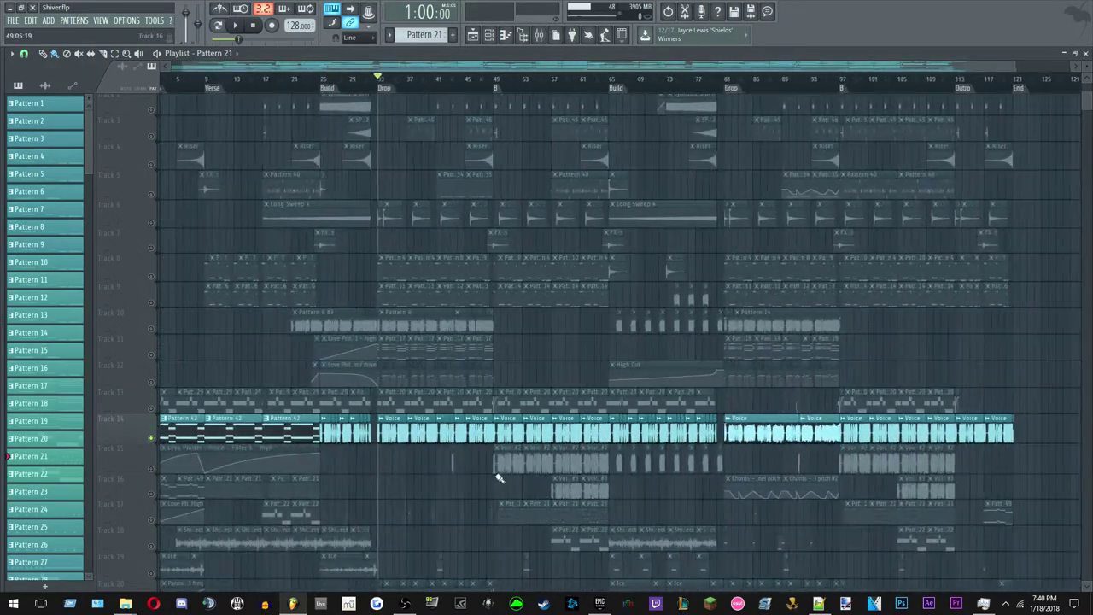
scroll(500, 477, "up", 3)
scroll(459, 483, "down", 3)
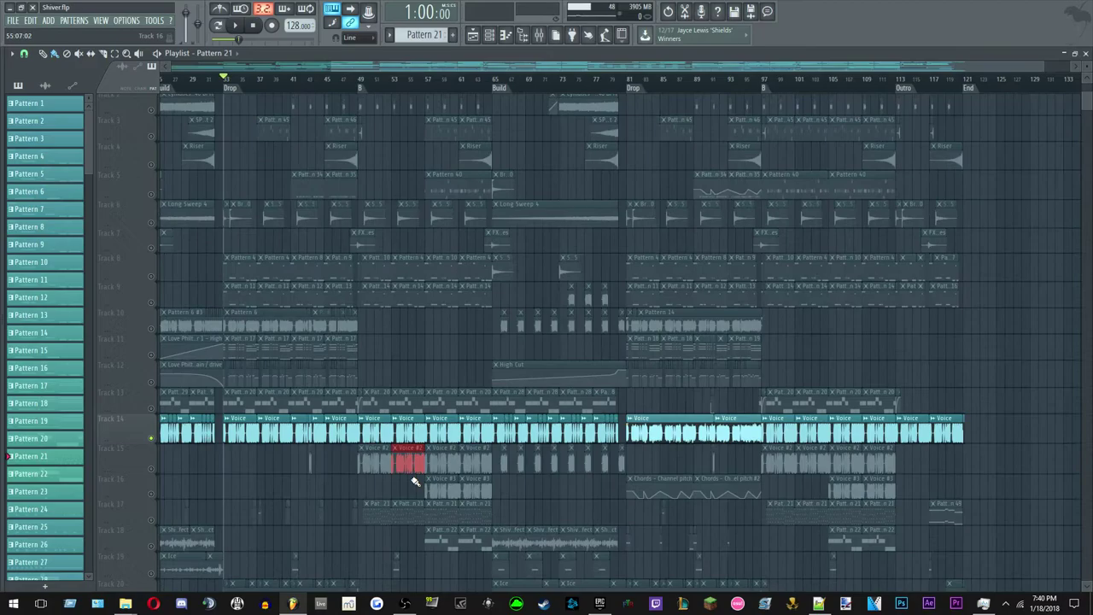
Solo track 15 and play its Voice #2 clips from bar 49 past bar 52.
scroll(410, 465, "up", 5)
right_click(152, 470)
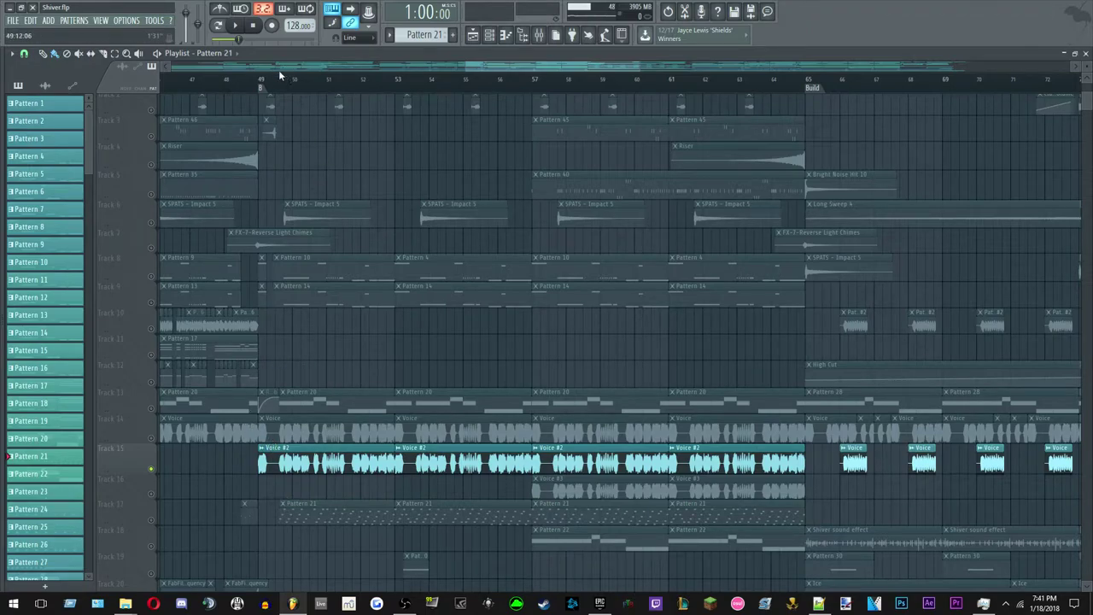
key("space")
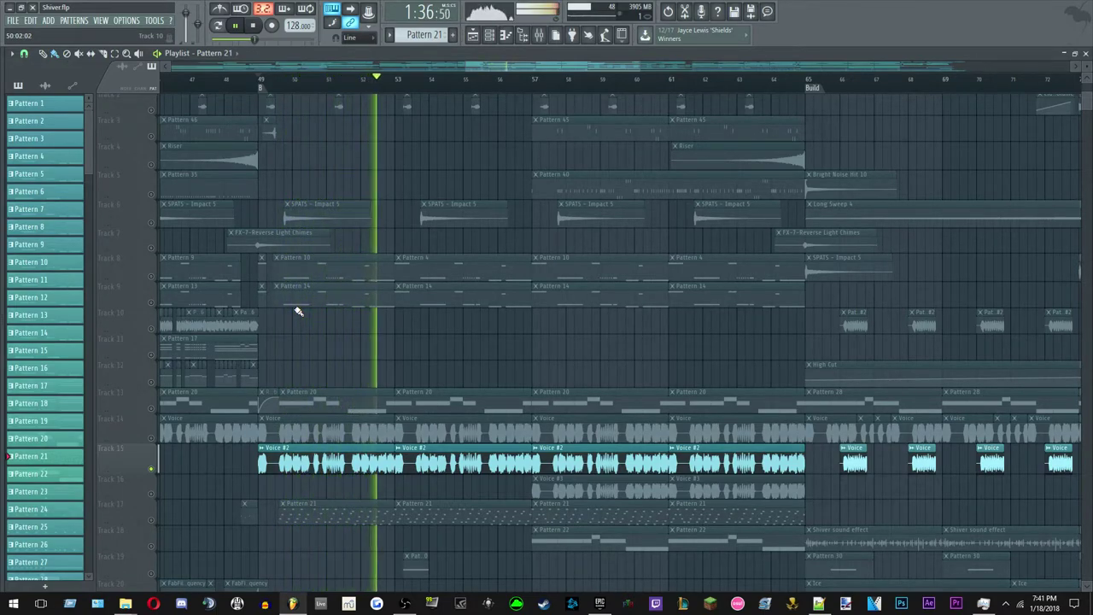
key("space")
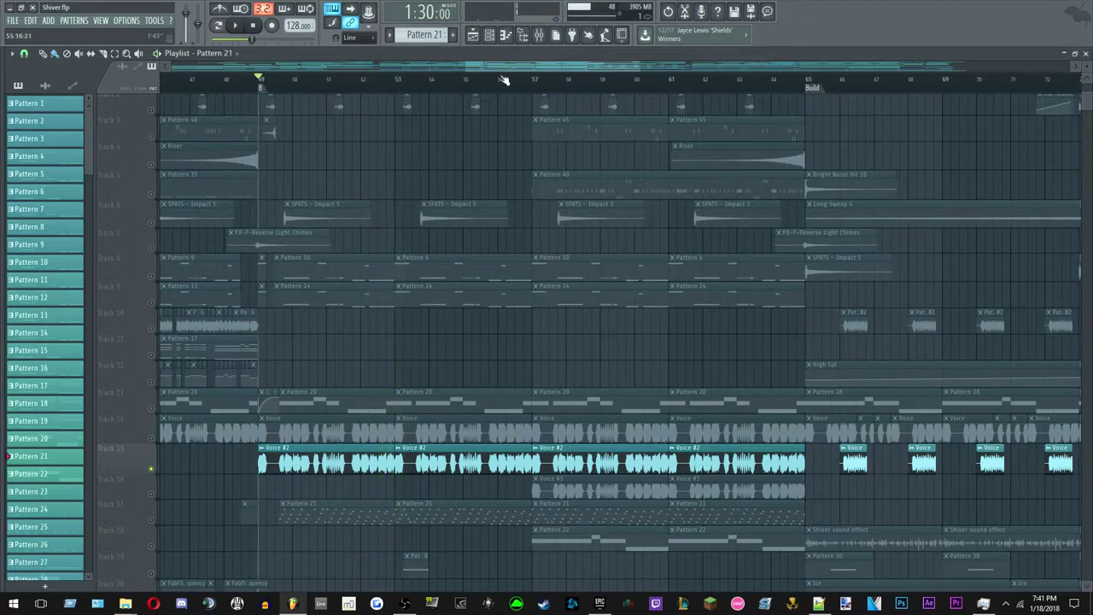
Inspect the Voice sample channel and the Serum Voice channel, audition a few notes on the Serum patch, and return to the playlist.
left_click(489, 35)
left_click(812, 315)
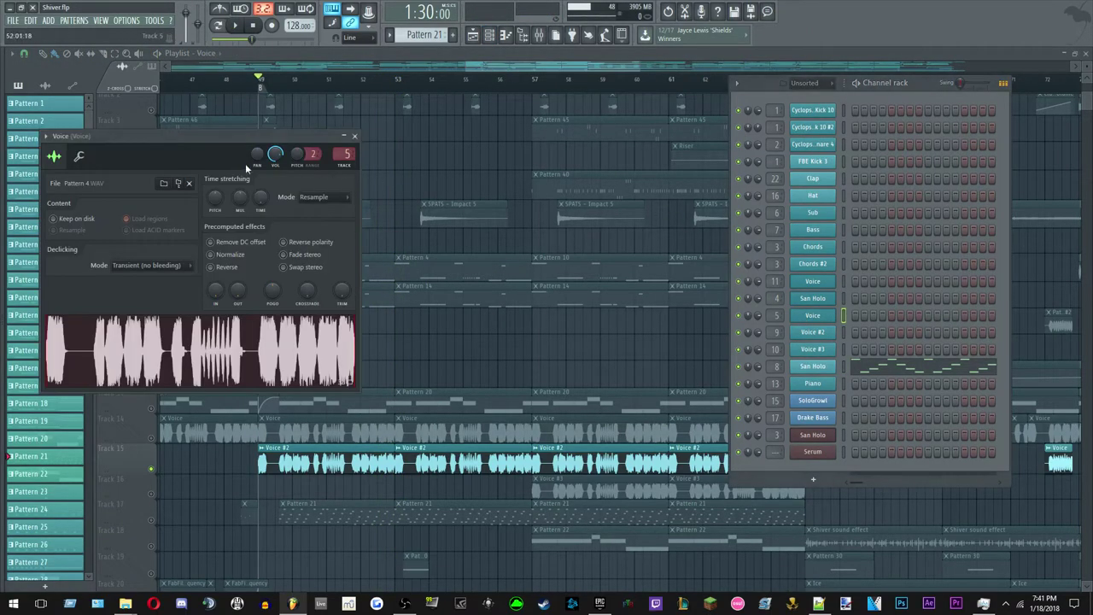
left_click(816, 281)
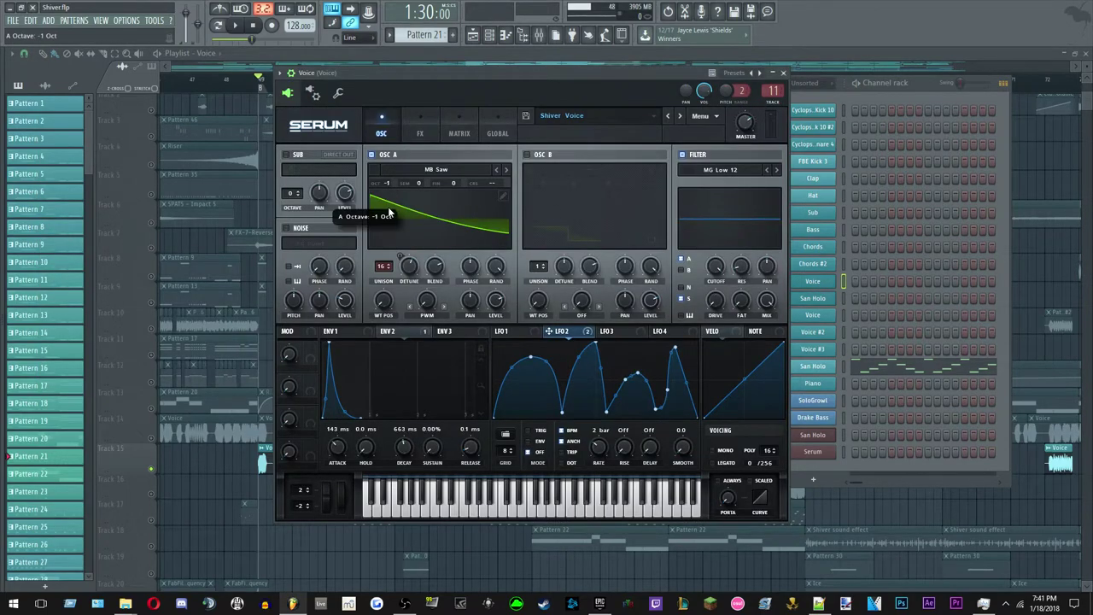
key("c")
key("b")
key("m")
left_click(335, 545)
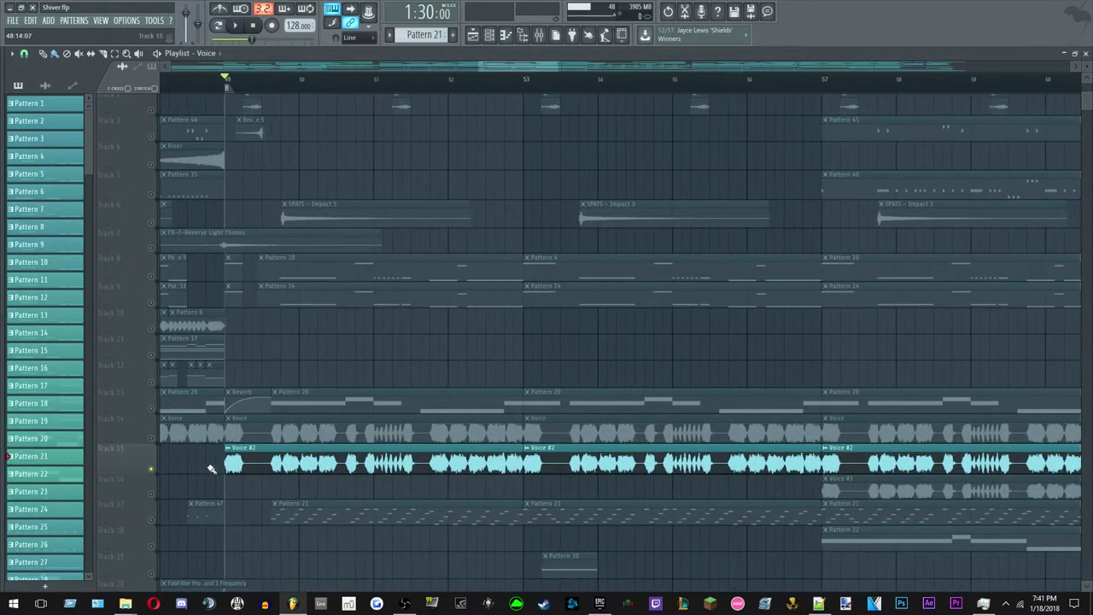
Solo track 14 briefly for comparison, switch the solo back to track 15, and play Voice #2 from bar 49.
right_click(146, 439)
right_click(152, 438)
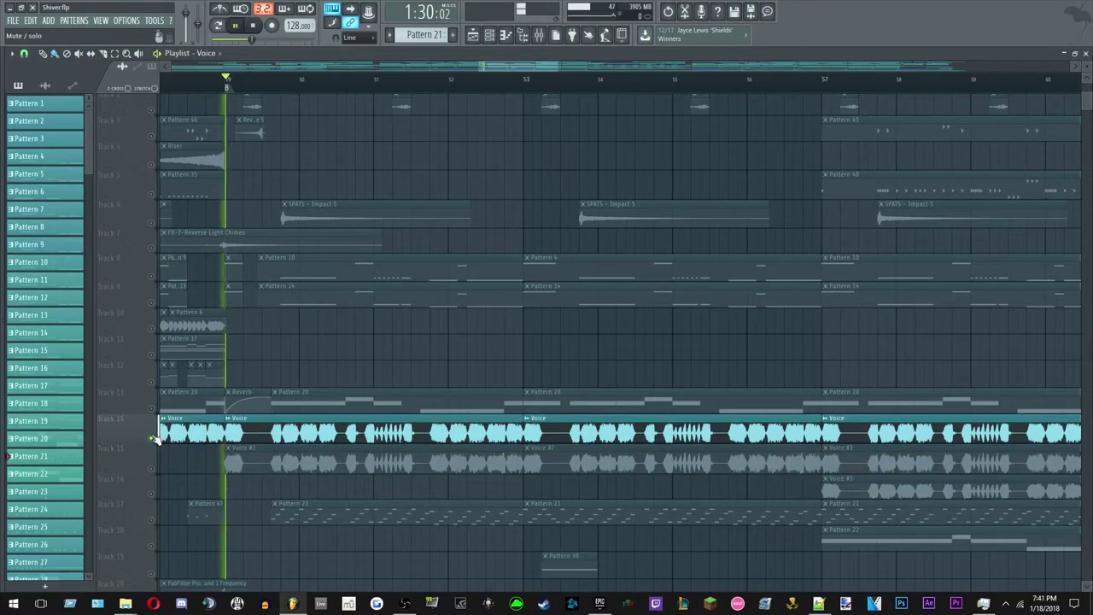
right_click(153, 468)
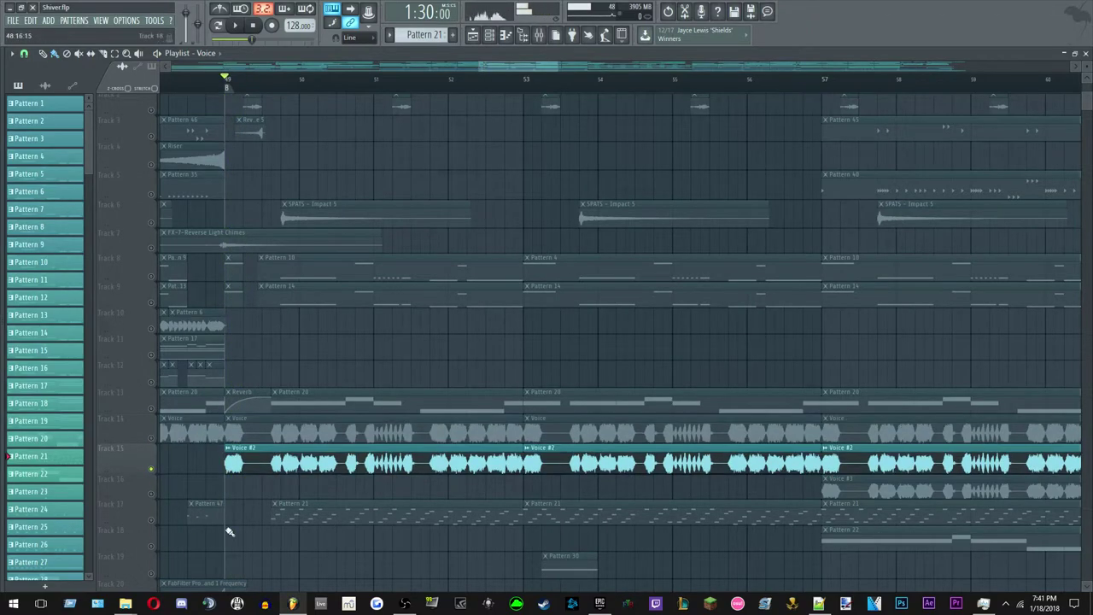
key("space")
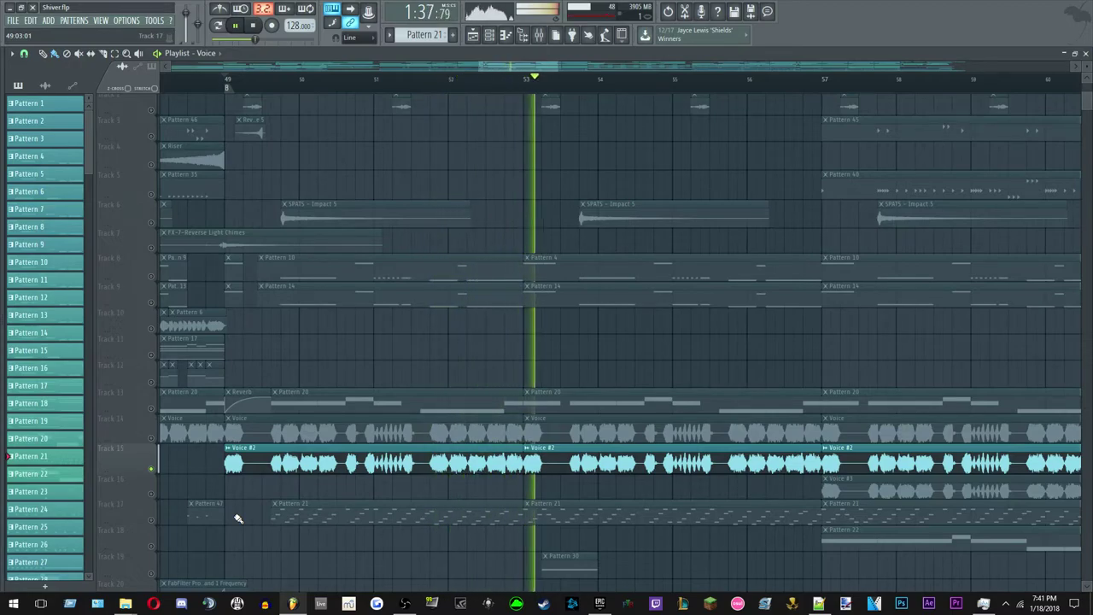
key("space")
Unmute track 14, save the project, and play Voice and Voice #2 together from bar 49.
left_click(154, 439)
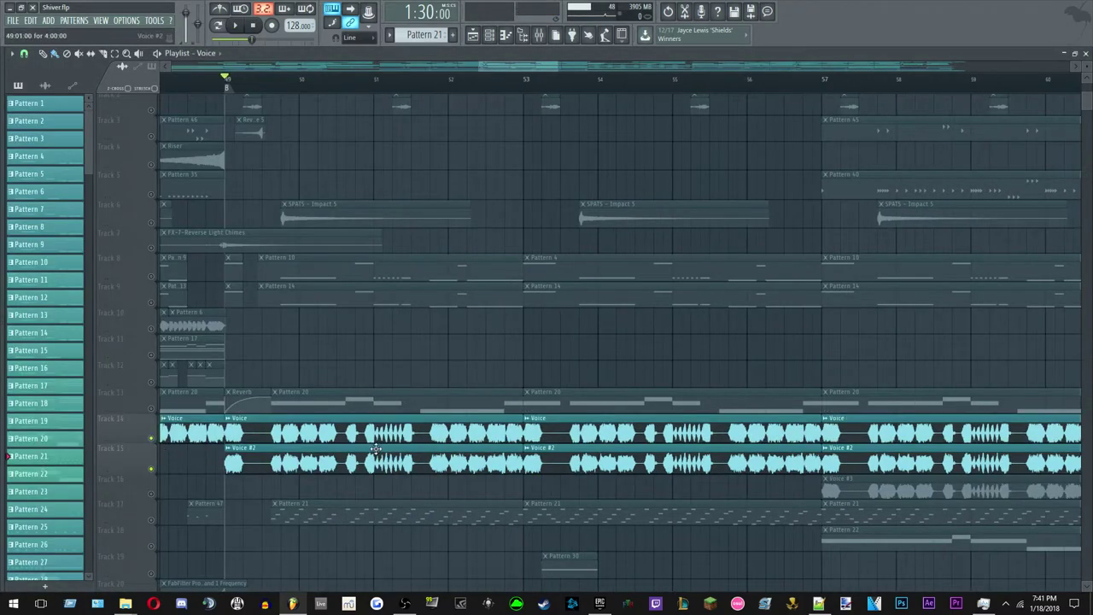
scroll(356, 493, "up", 2)
key("ctrl+s")
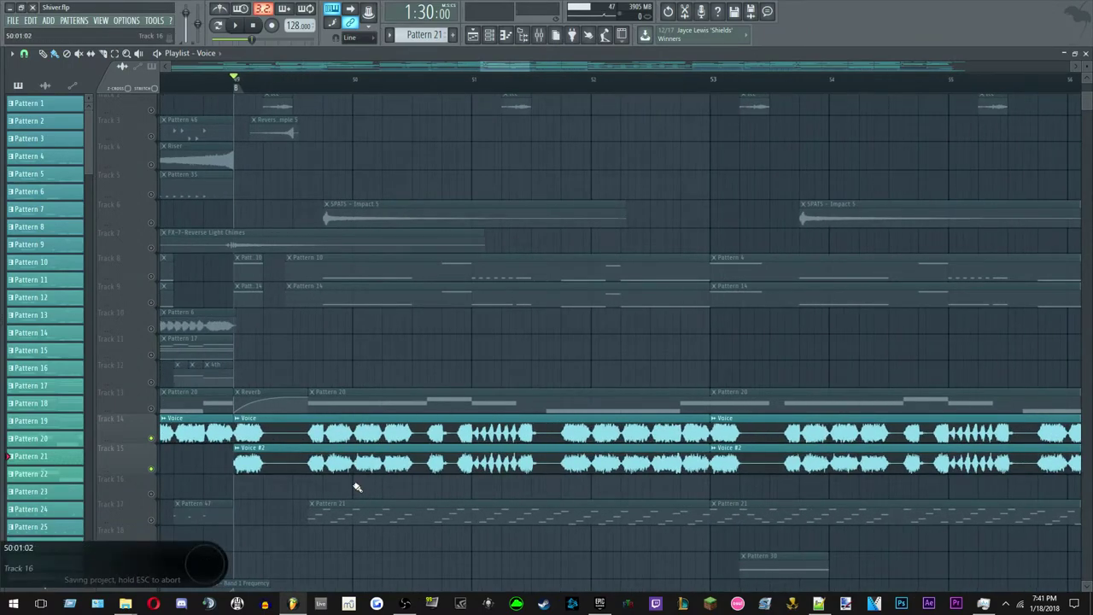
key("space")
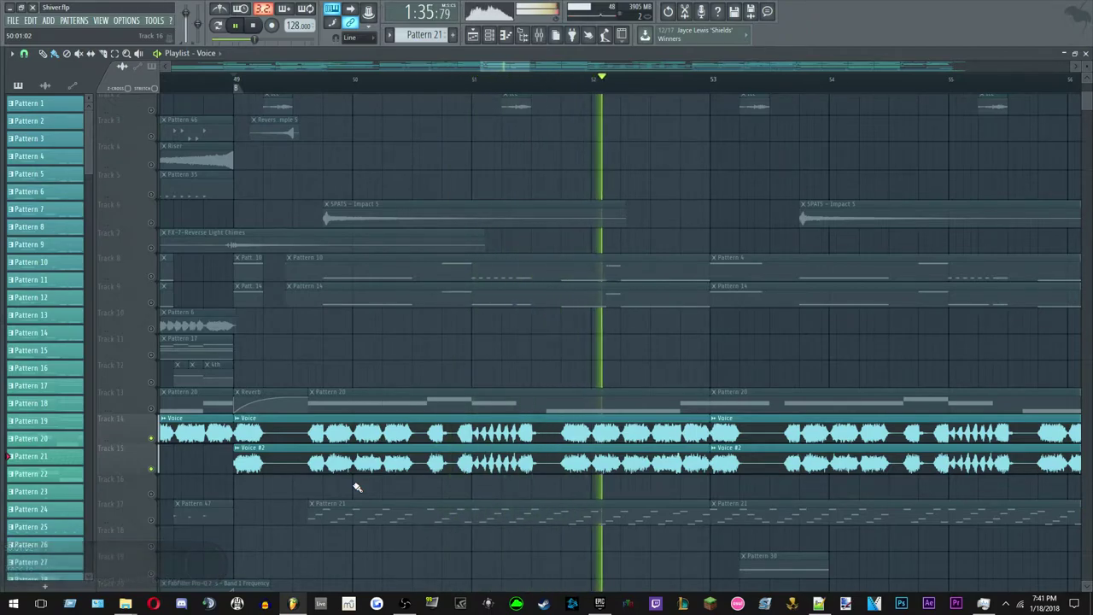
key("space")
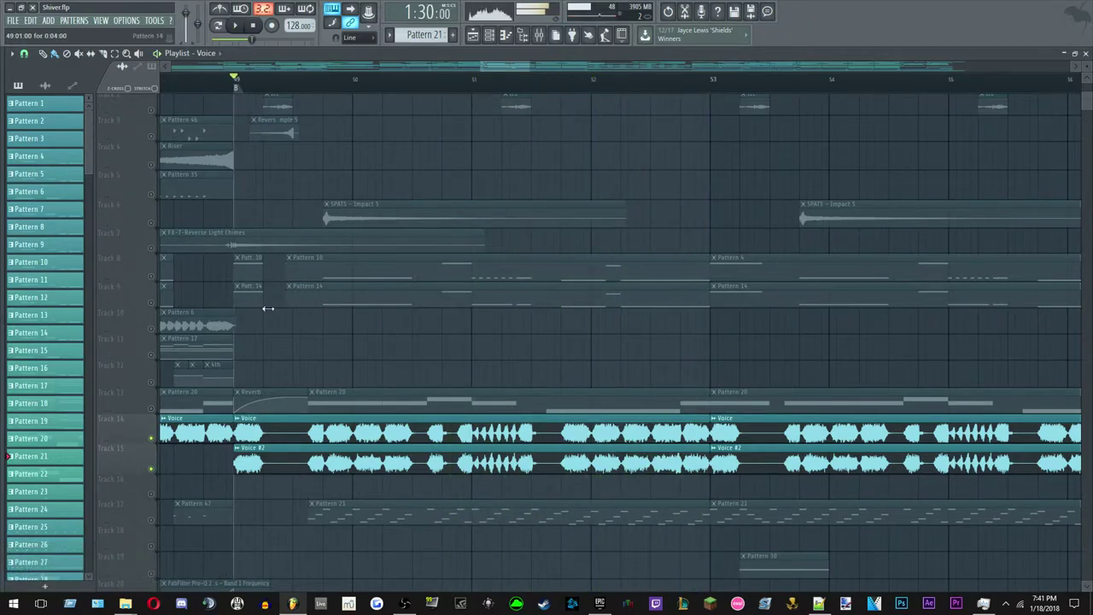
Solo track 16 and play its Voice #3 clips from bar 57.
scroll(313, 359, "down", 4)
scroll(632, 408, "up", 2)
key("space")
key("space")
right_click(151, 494)
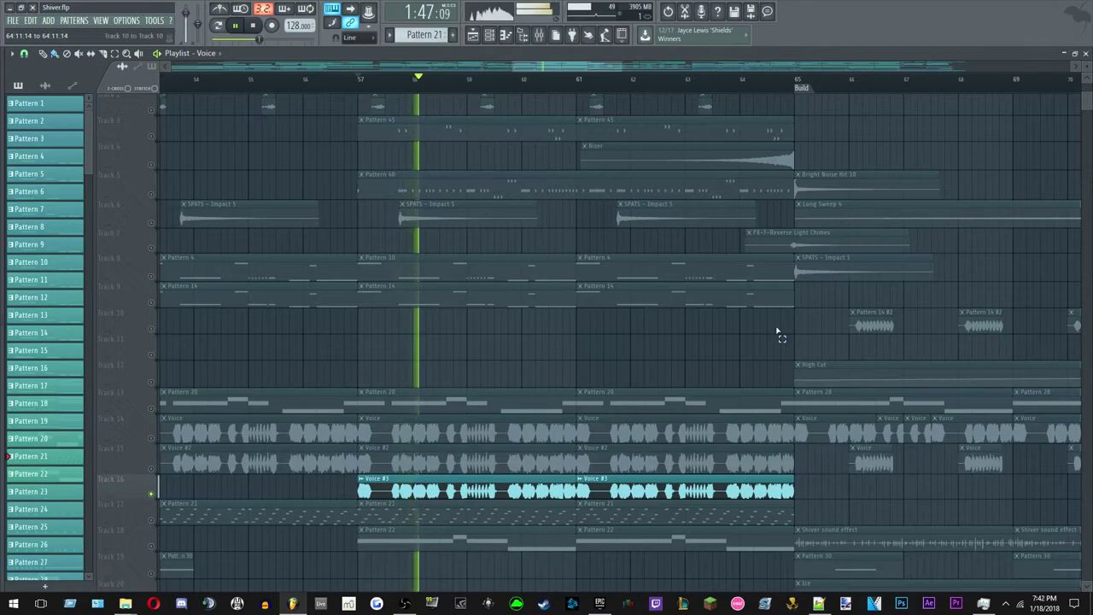
Inspect the Voice #3 sample's channel settings, close them, and stop playback.
double_click(619, 488)
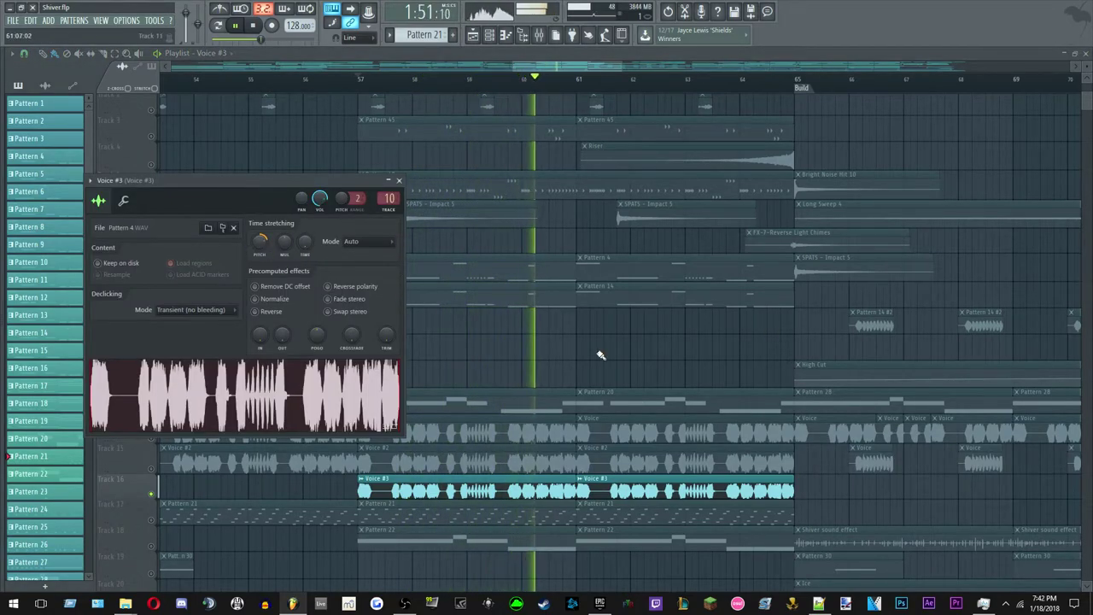
key("Escape")
key("space")
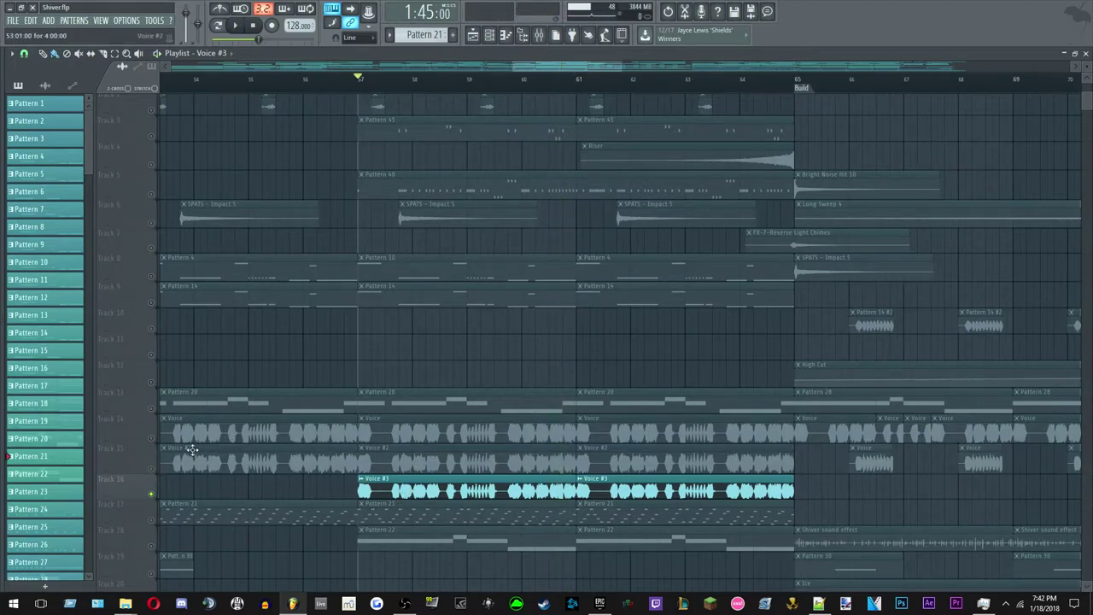
Unmute track 14, play Voice together with Voice #3 from bar 57, and return the playhead to bar 57.
left_click(158, 439)
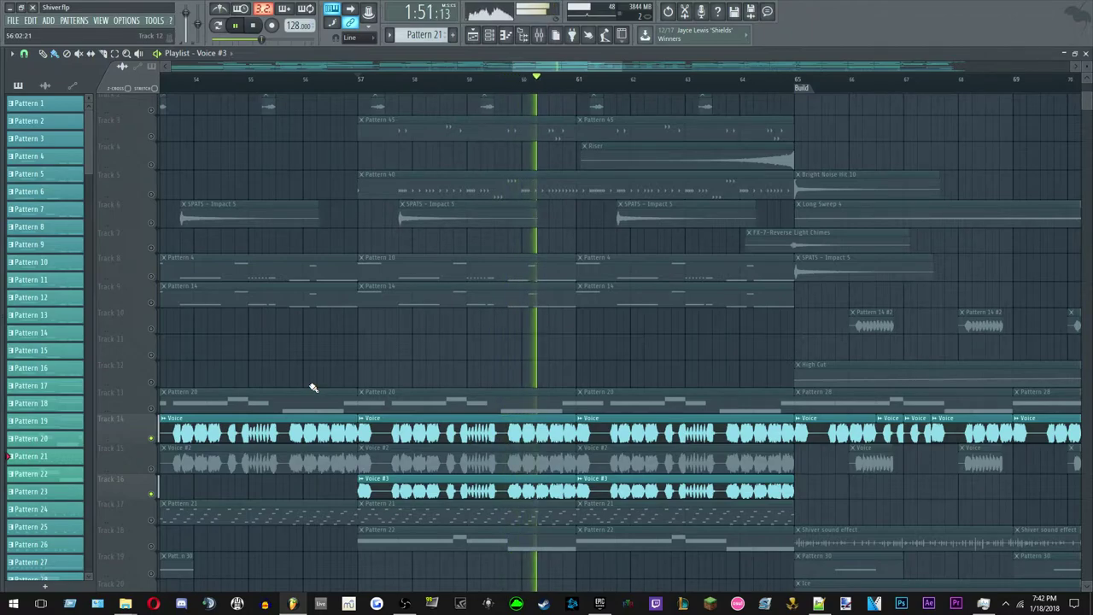
left_click_drag(361, 80, 357, 81)
left_click(359, 83)
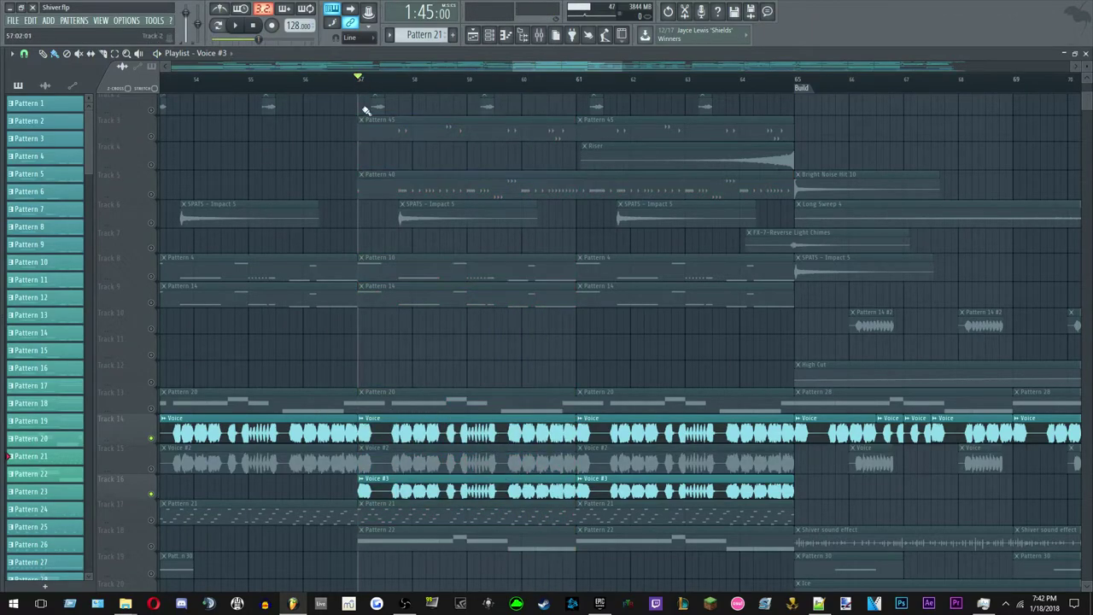
Unmute track 15 so the Voice layers on tracks 14, 15 and 16 are all active.
scroll(363, 489, "up", 2)
left_click_drag(244, 494, 490, 482)
left_click(460, 383, "ctrl")
scroll(375, 453, "down", 3)
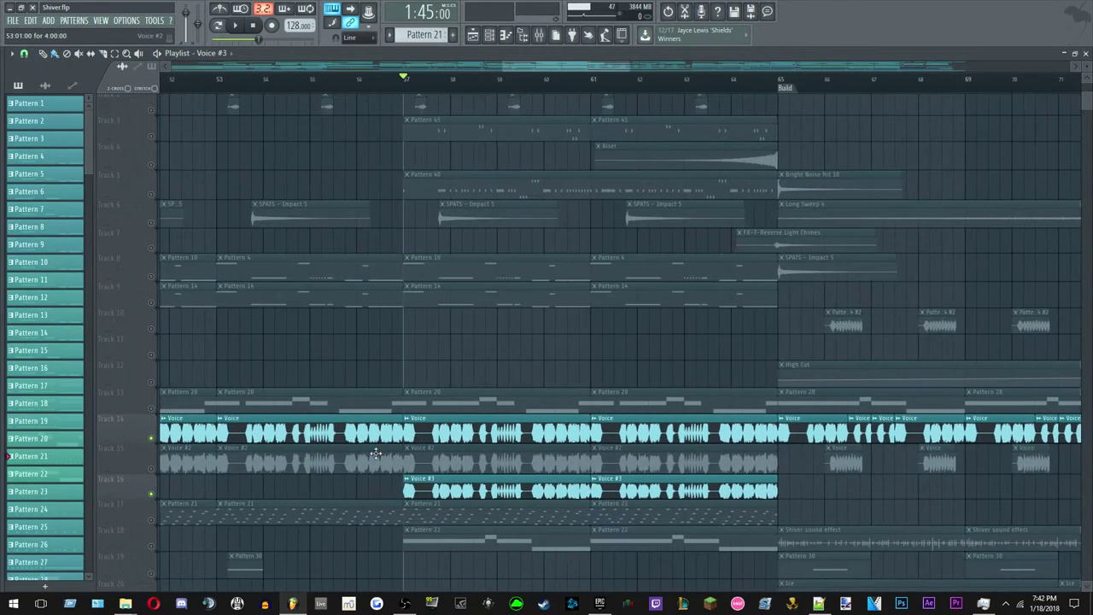
left_click(152, 469)
scroll(541, 365, "up", 1)
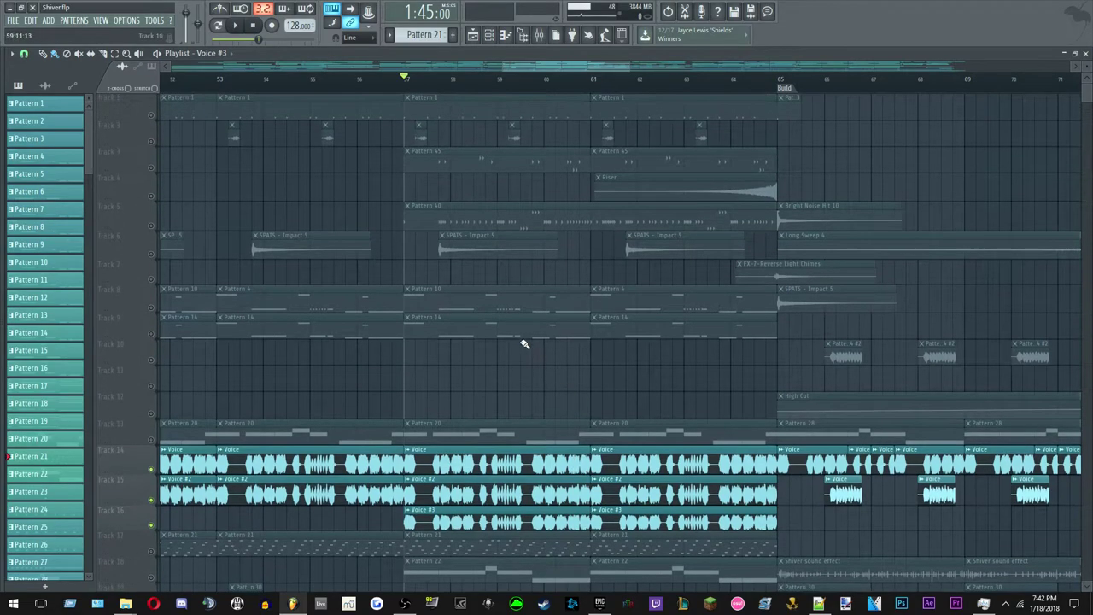
Solo track 1 with Pattern 1, and unmute the drum and effect tracks 2 through 6.
right_click(153, 117)
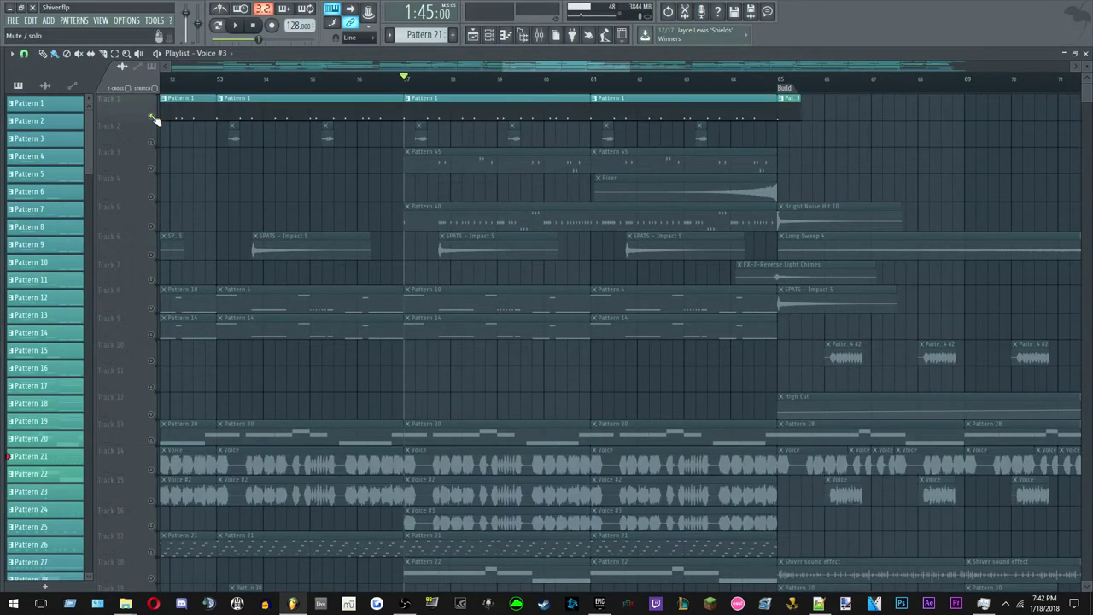
left_click(151, 169)
left_click(151, 221)
left_click(152, 193)
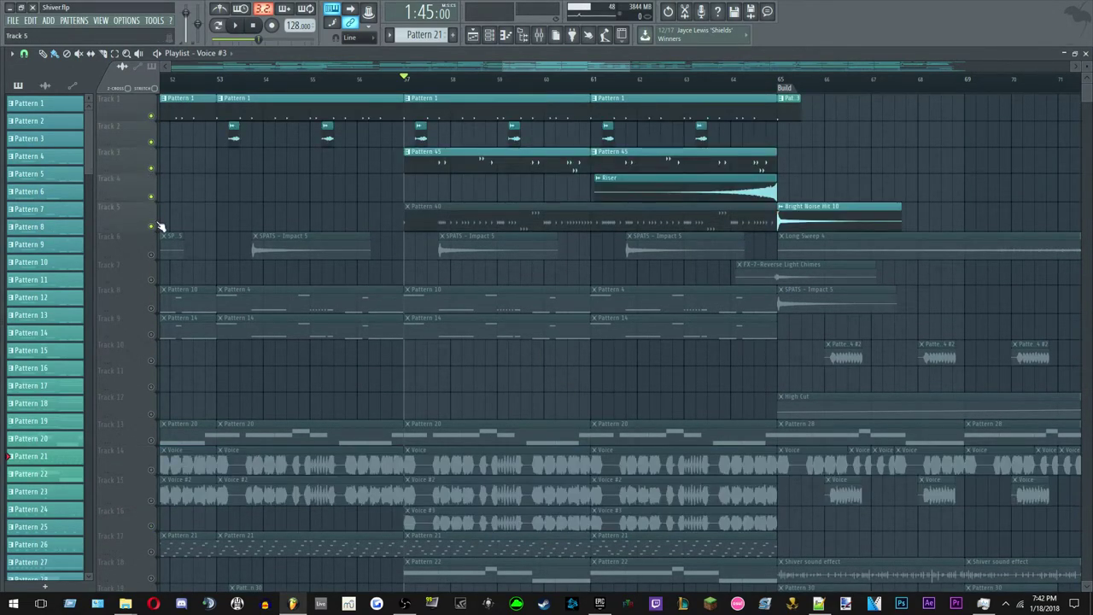
left_click(151, 248)
Unmute the Voice, Voice #2 and Voice #3 layers on tracks 14, 15 and 16.
scroll(158, 256, "down", 8)
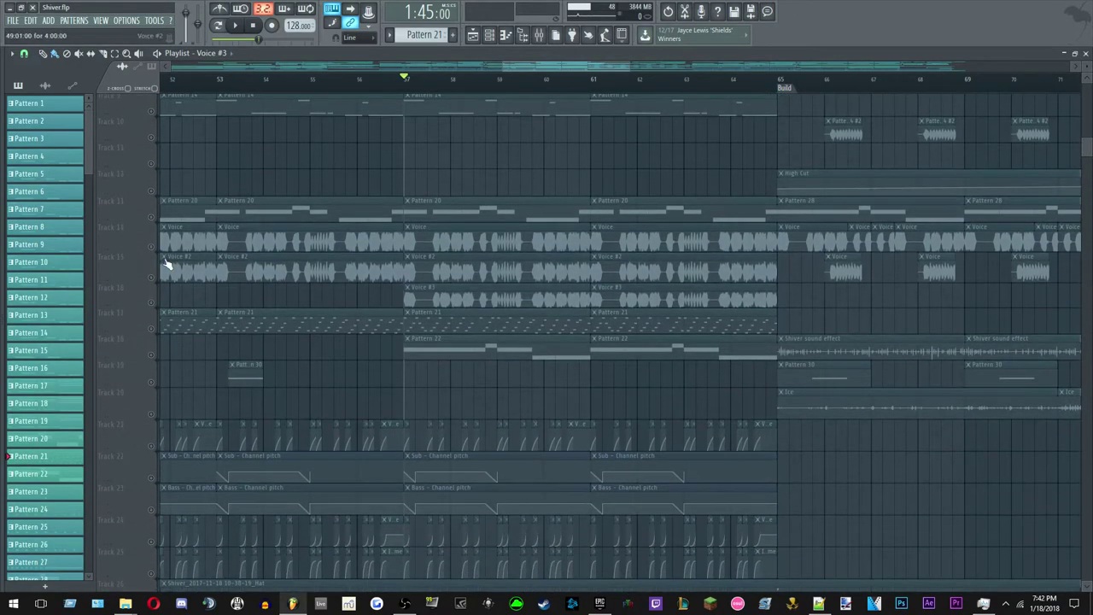
left_click(151, 303)
left_click(151, 275)
left_click(151, 248)
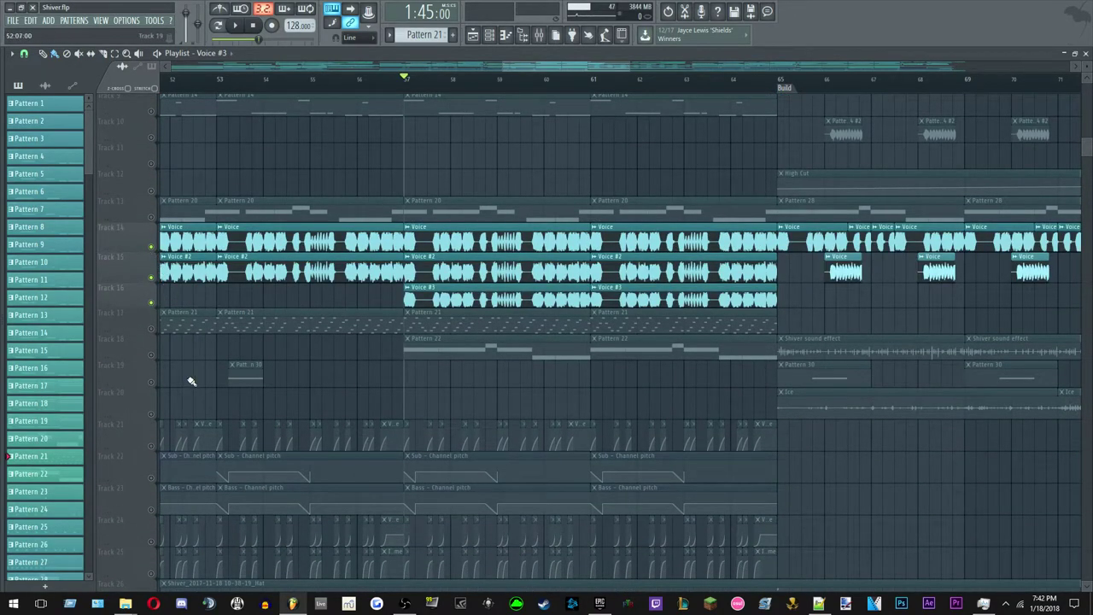
Unmute the automation on tracks 24 and 25, and the Hat recording on track 26.
scroll(176, 415, "down", 3)
left_click(151, 446)
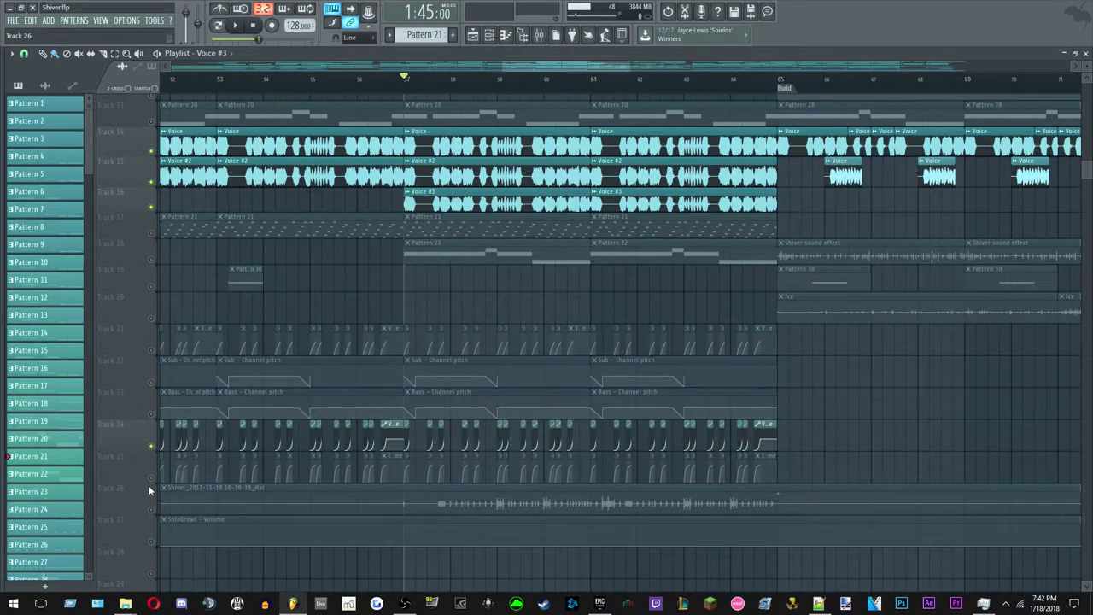
left_click(152, 478)
left_click(151, 510)
Play the combined Voice, drum and effect layers from bar 57 while reviewing the active tracks, and stop playback.
key("space")
scroll(361, 338, "up", 8)
scroll(361, 338, "up", 3)
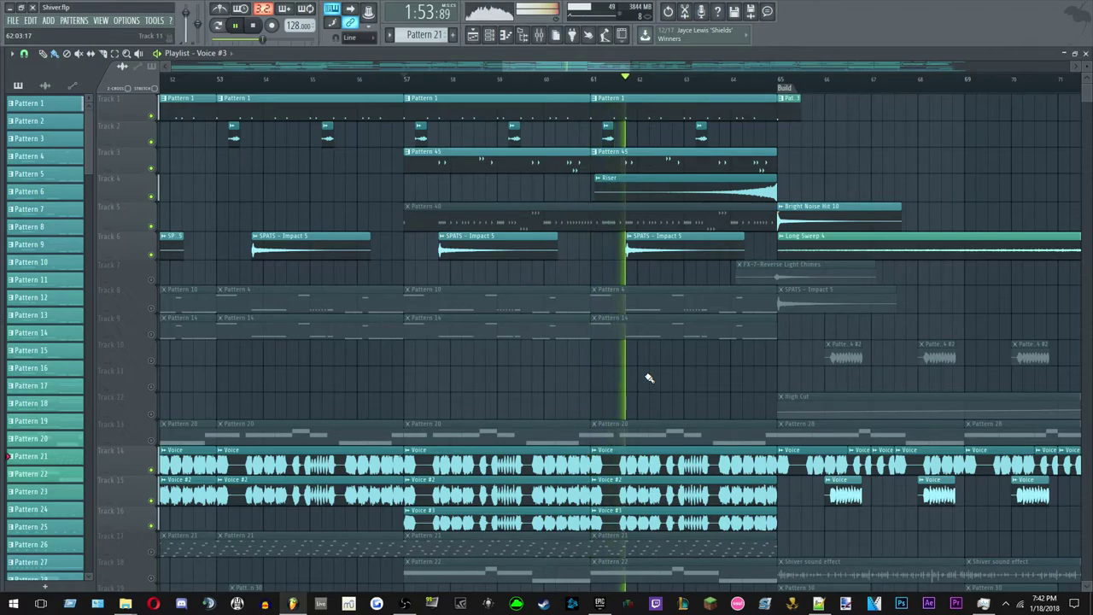
scroll(648, 377, "down", 15)
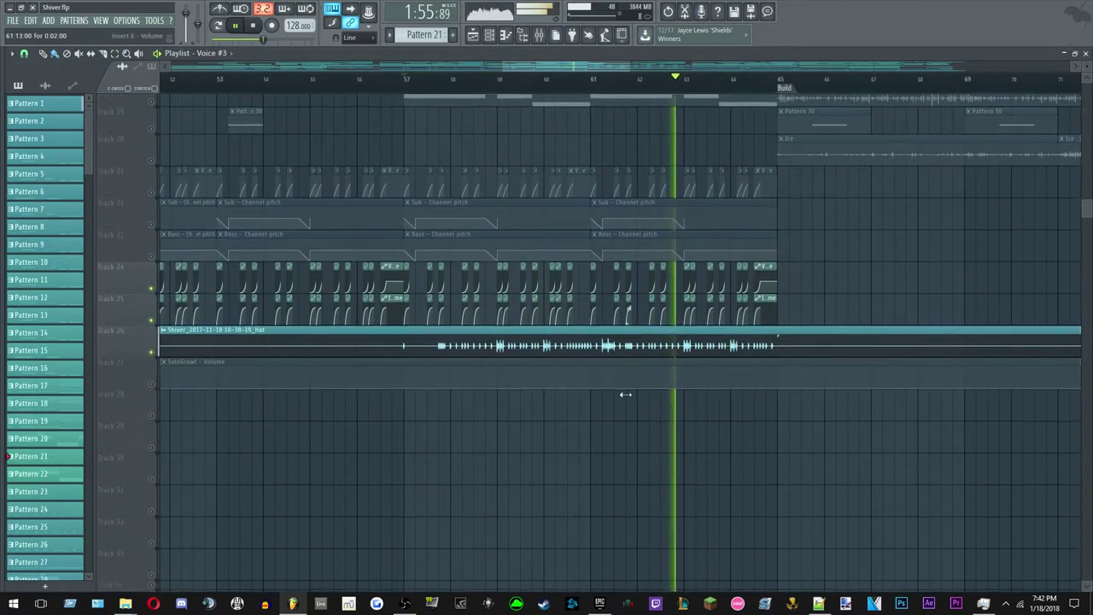
scroll(626, 393, "up", 15)
key("space")
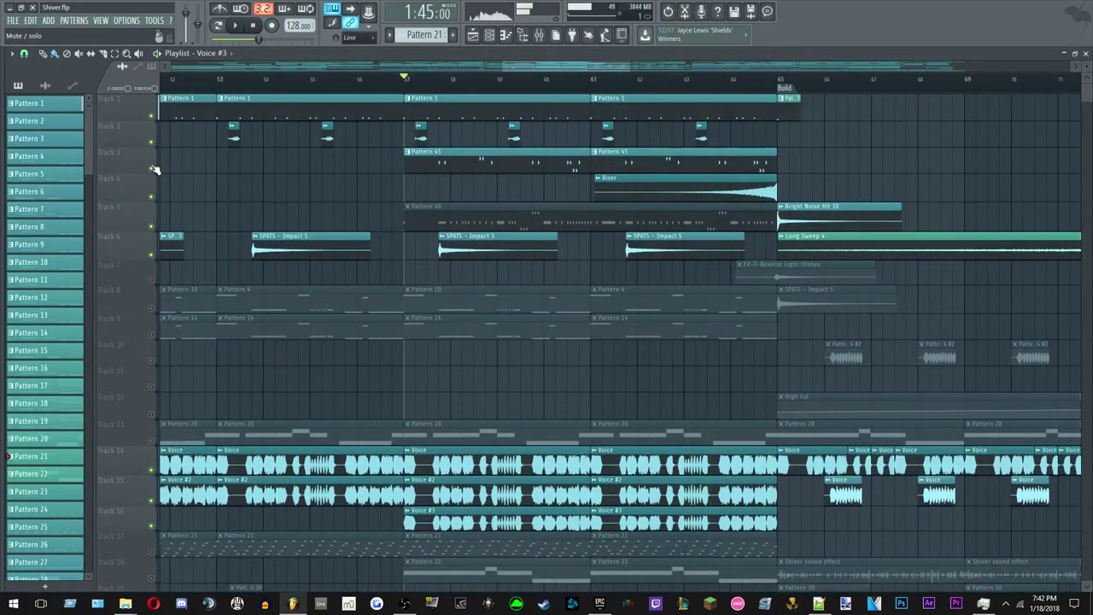
Toggle track 3's solo on and off to unmute all tracks, and play the full mix from bar 57.
right_click(152, 168)
right_click(152, 168)
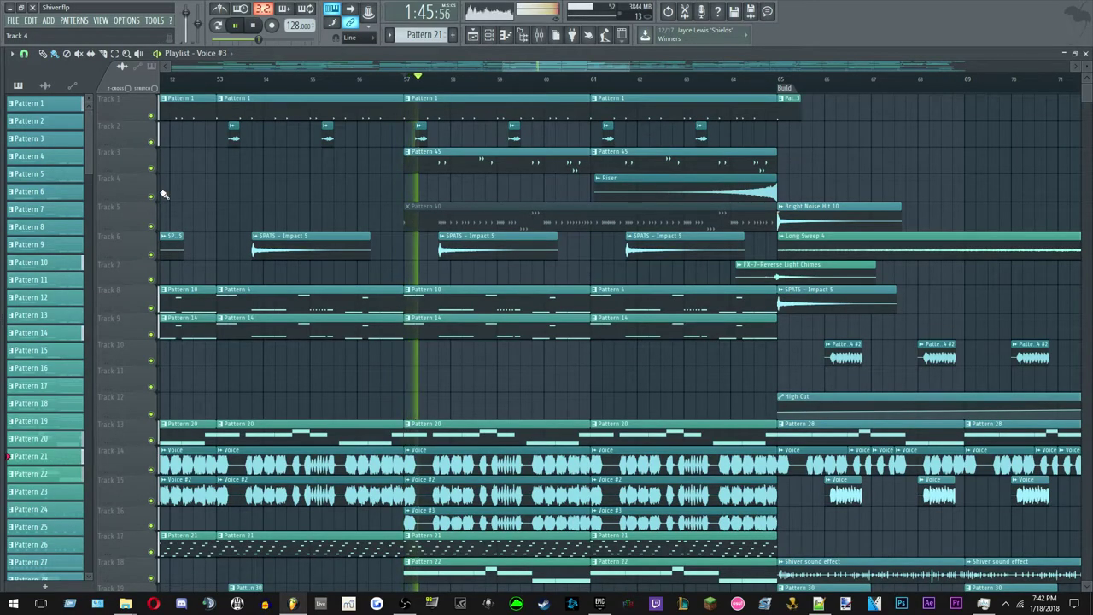
Follow the full mix playback through bars 57 to 64 up to the Build section.
scroll(303, 248, "down", 5)
scroll(265, 251, "up", 4)
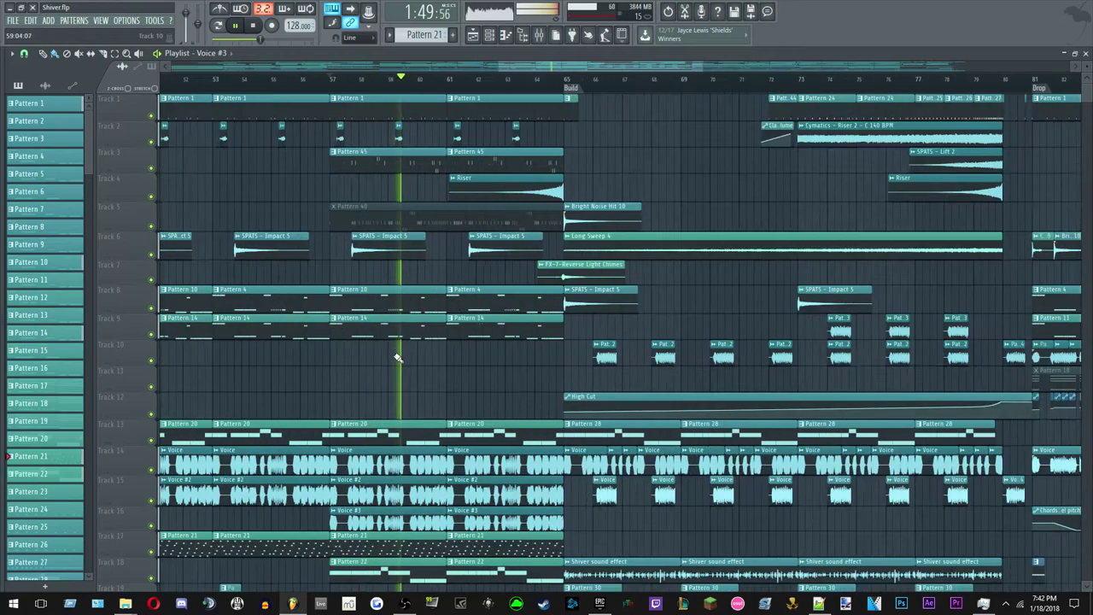
scroll(555, 368, "up", 3)
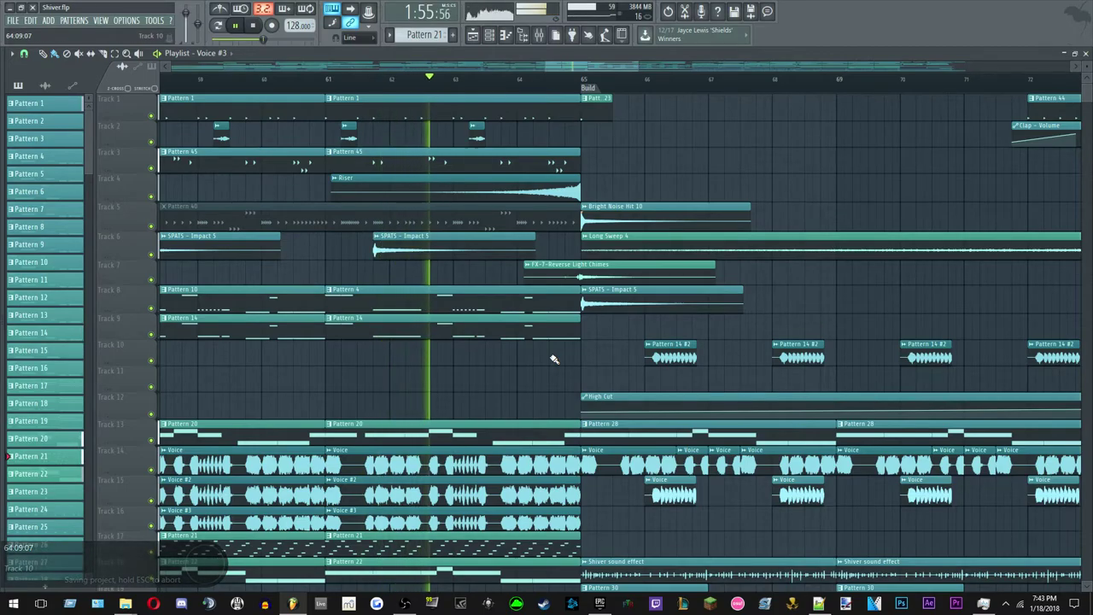
scroll(552, 358, "down", 3)
scroll(659, 384, "up", 1)
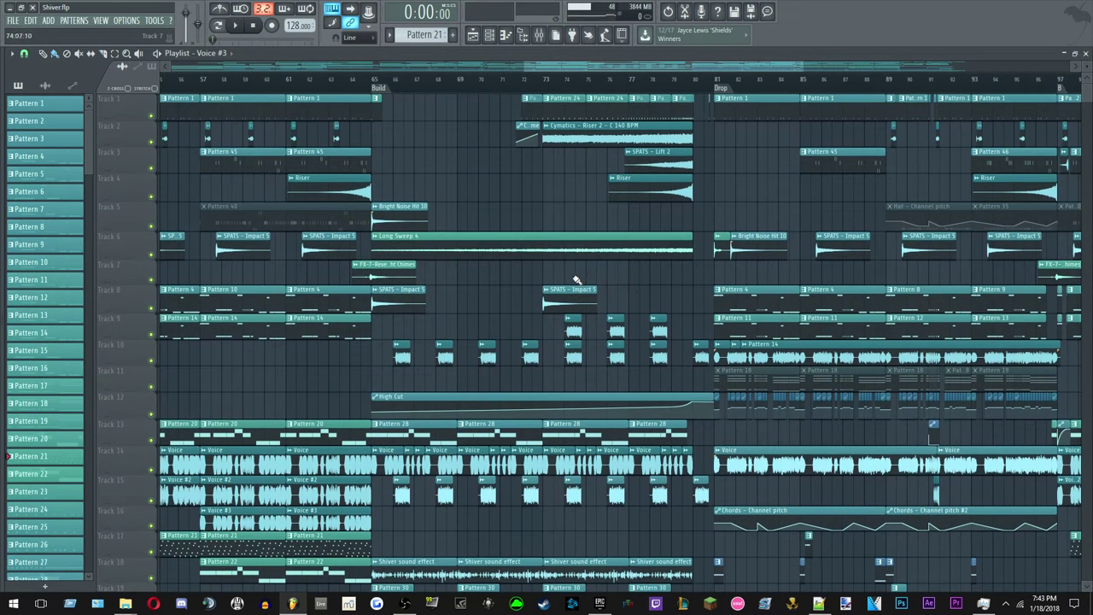
Solo the Build's Voice clips on tracks 14 and 15, play them from bar 65, and stop playback.
scroll(576, 279, "down", 3)
scroll(444, 269, "up", 3)
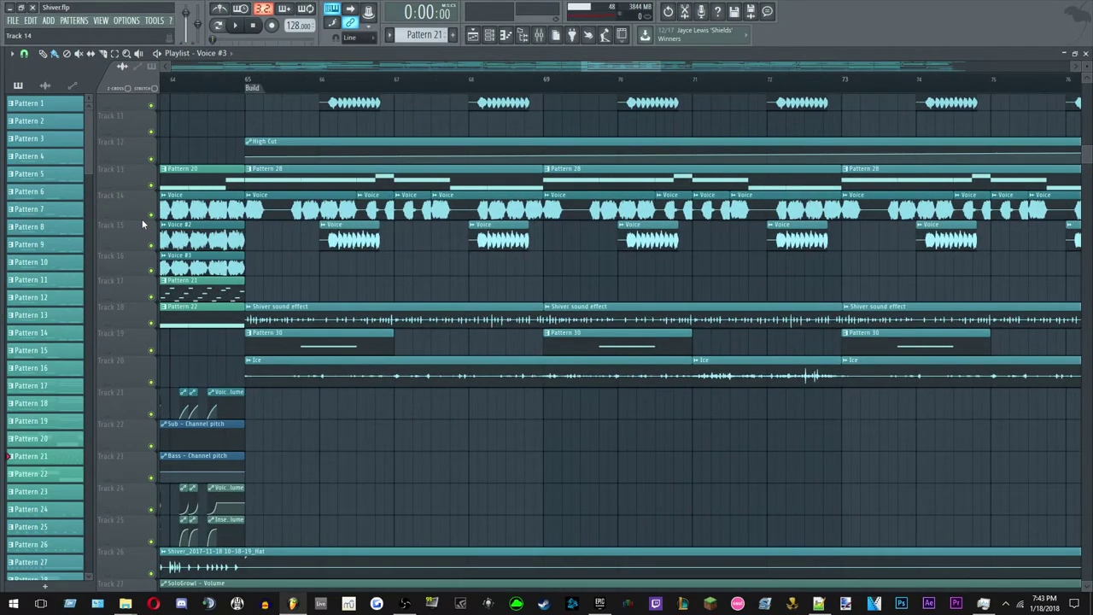
right_click(153, 214)
right_click(152, 245)
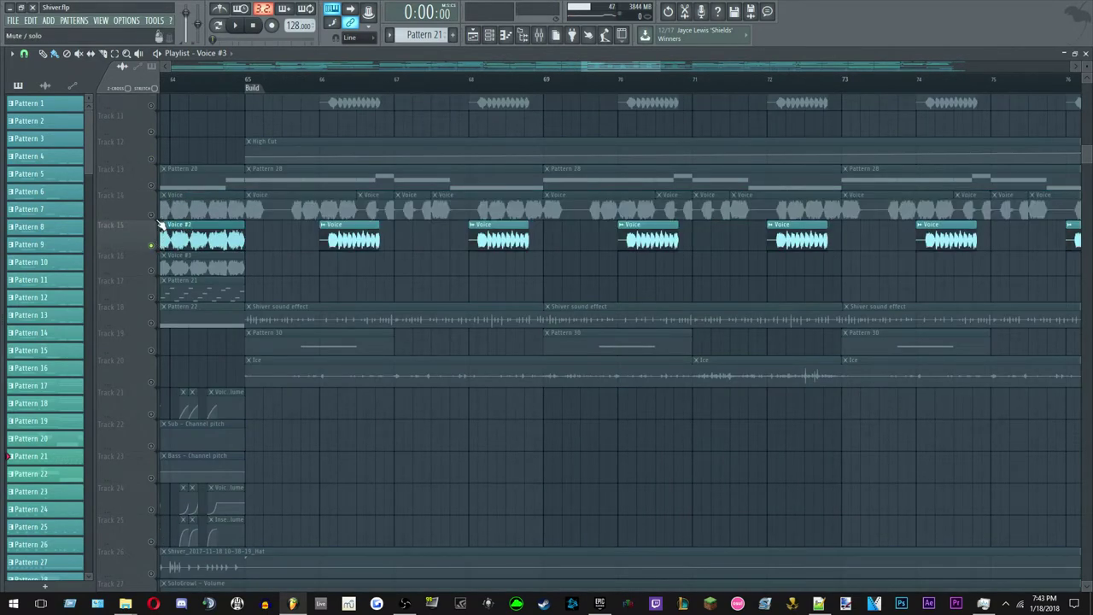
left_click(151, 215)
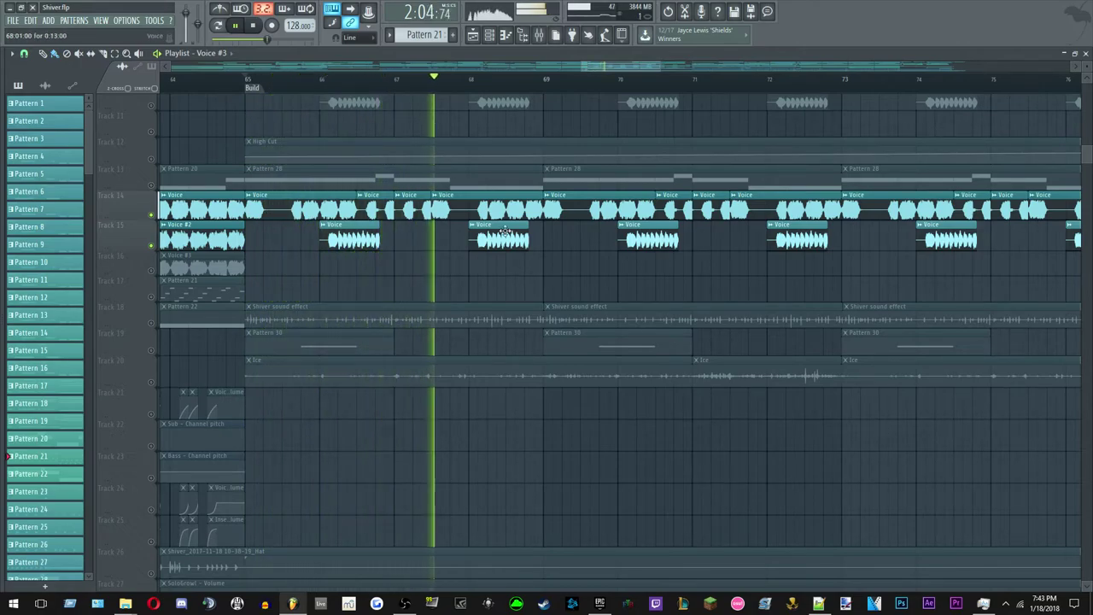
scroll(527, 271, "up", 3)
key("space")
Solo track 10 in the Build, and unmute the High Cut automation on track 12 and the clips on track 9.
scroll(530, 272, "down", 3)
scroll(524, 273, "up", 3)
scroll(346, 213, "up", 2)
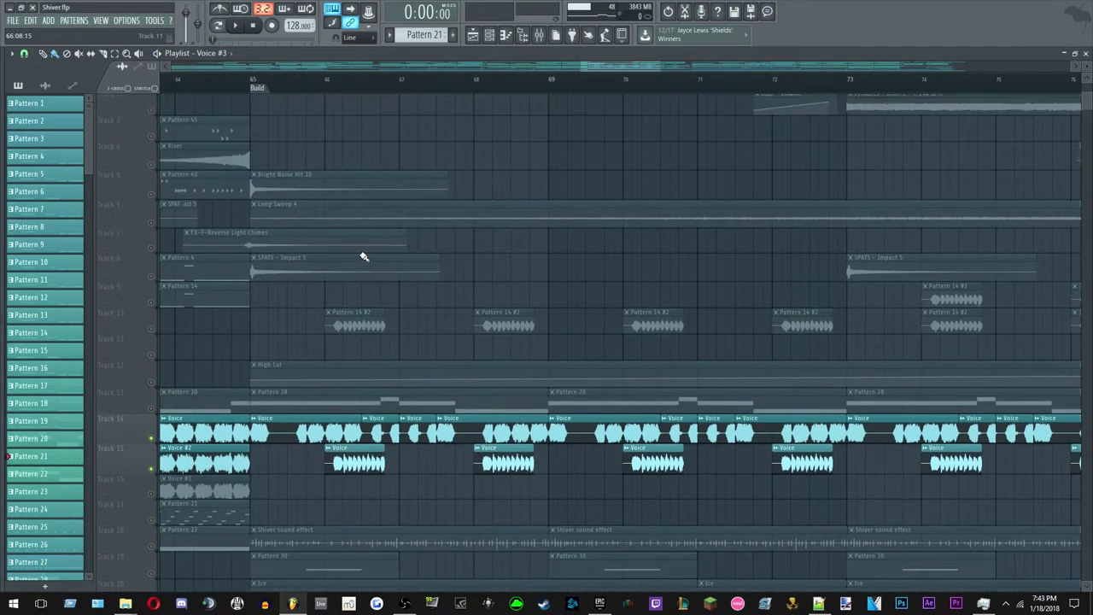
right_click(152, 327)
scroll(282, 312, "down", 4, "ctrl")
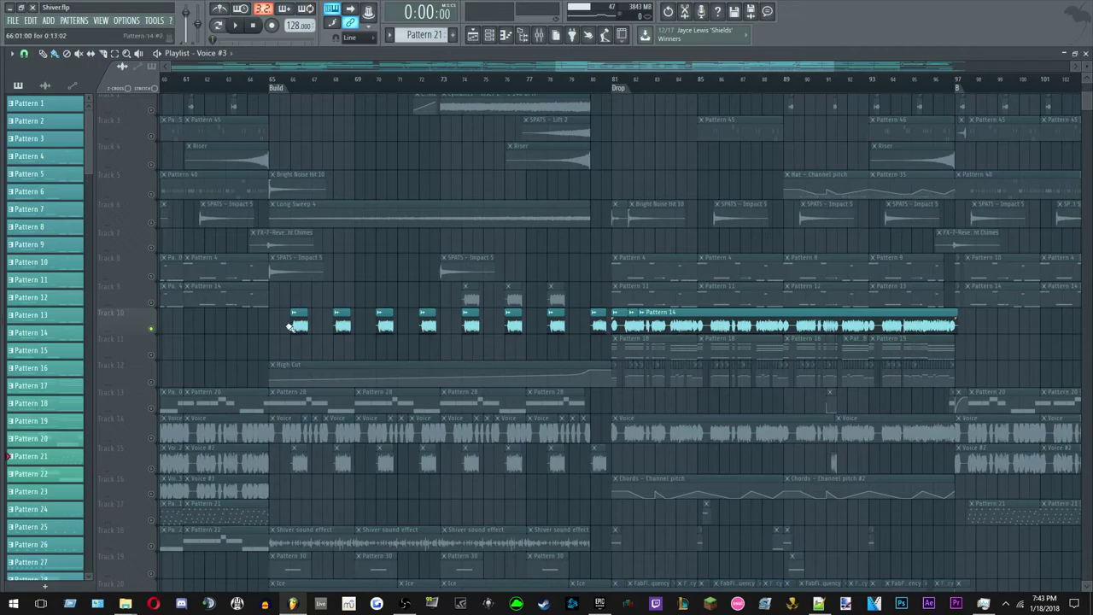
left_click(151, 381)
scroll(220, 376, "down", 5)
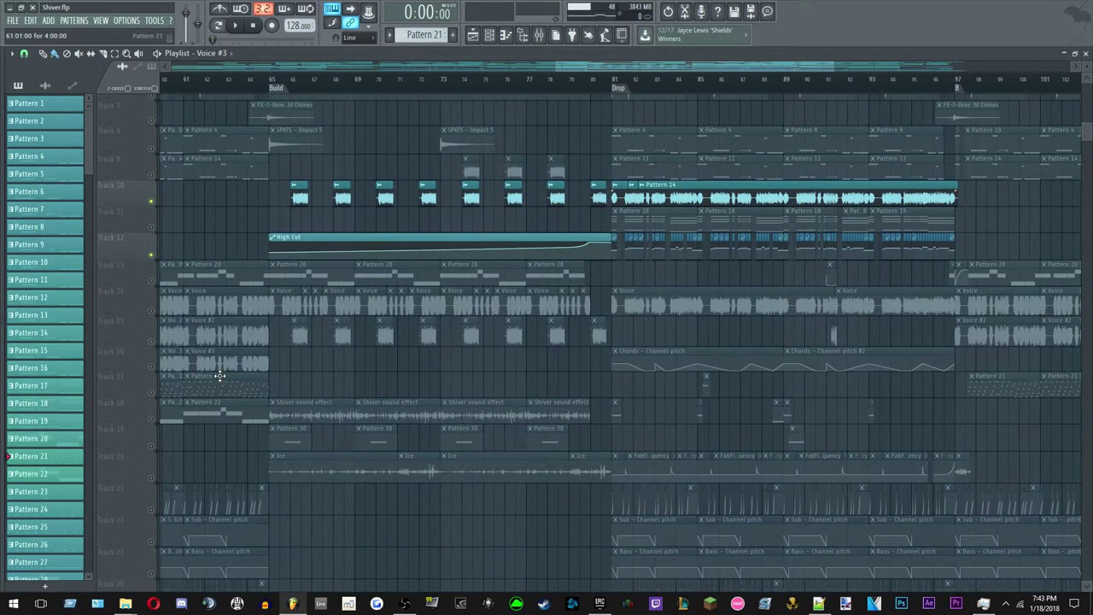
scroll(220, 376, "up", 5)
scroll(288, 287, "up", 2)
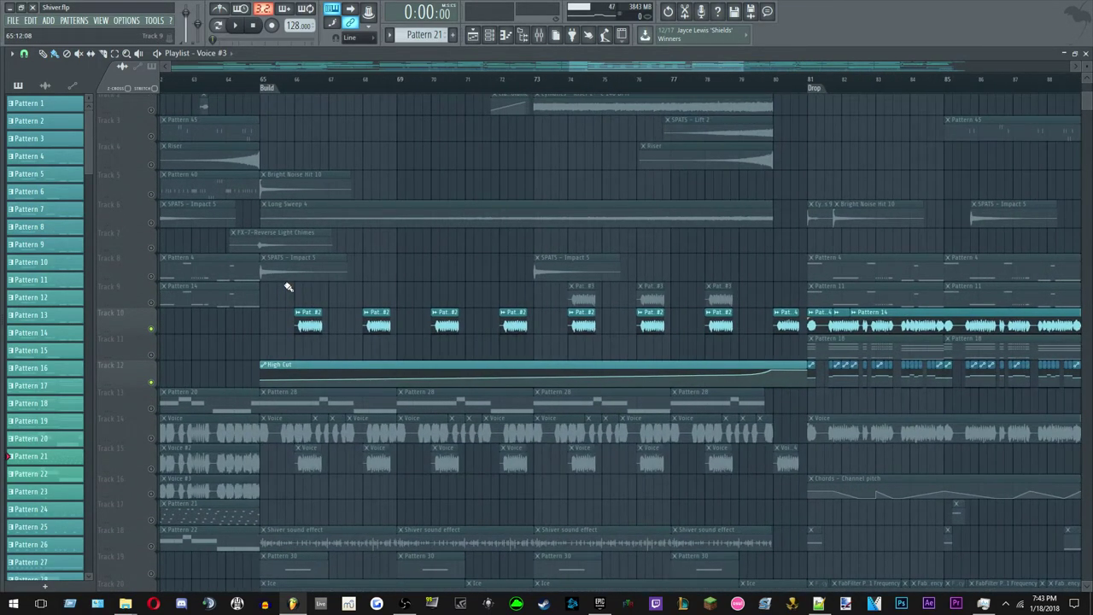
left_click(151, 302)
Inspect the Build's Pattern 14 audio clips on tracks 9 and 10, and save the project.
scroll(290, 338, "up", 4, "ctrl")
left_click_drag(406, 359, 277, 314, "ctrl")
scroll(278, 314, "down", 5, "ctrl")
key("ctrl+s")
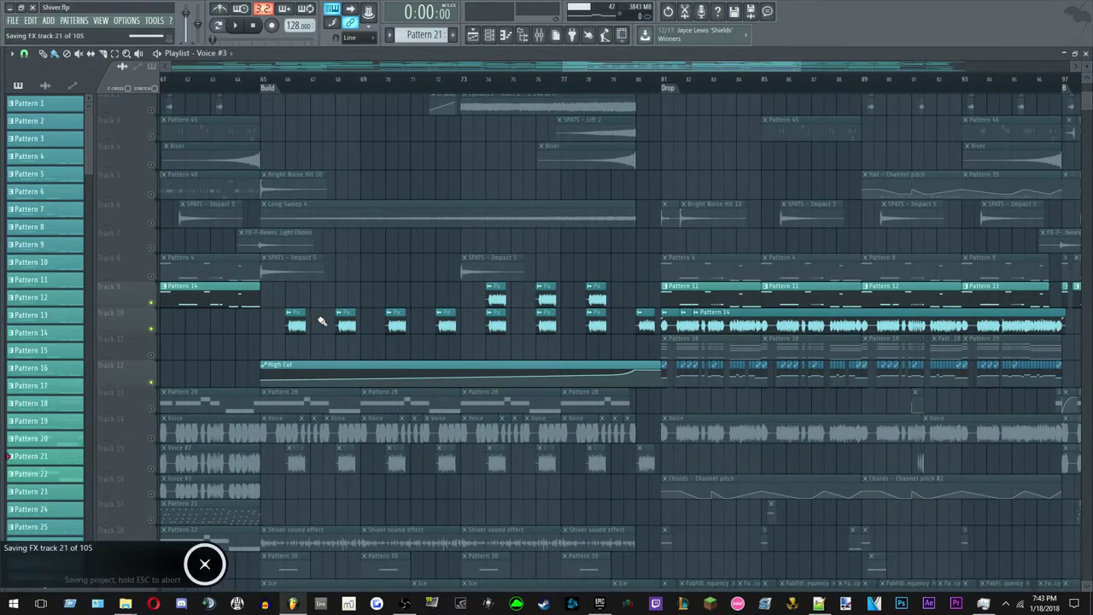
Play the Build's active layers from about bar 66, and unmute the Voice clips on track 15 during playback.
scroll(803, 514, "down", 4, "ctrl")
left_click_drag(948, 490, 744, 488, "ctrl")
left_click(739, 446, "ctrl")
scroll(717, 444, "up", 4, "ctrl")
scroll(504, 331, "up", 2)
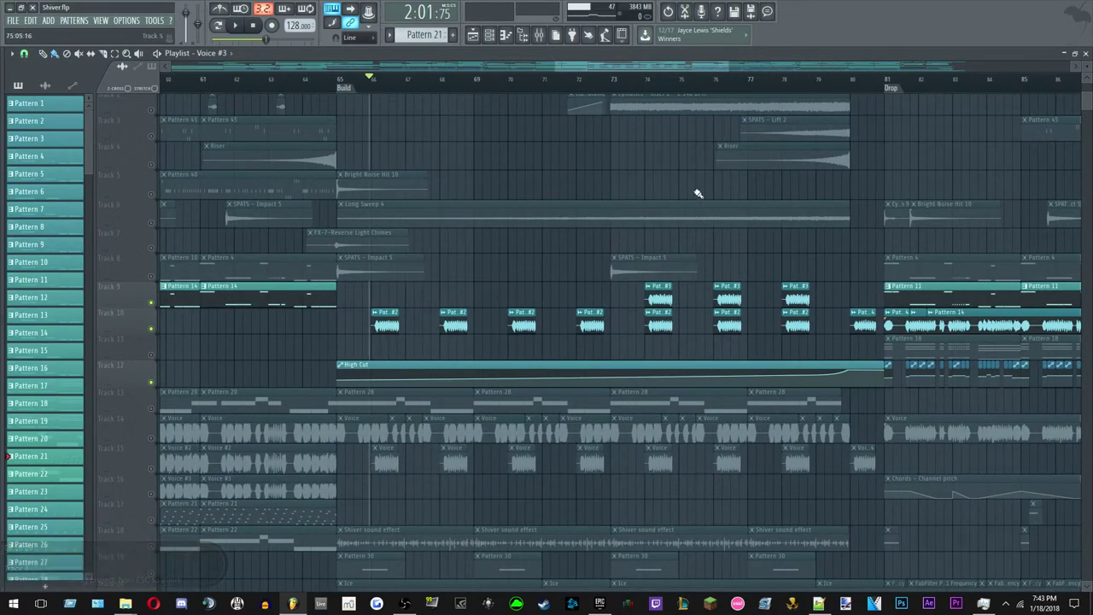
scroll(840, 173, "up", 1)
key("space")
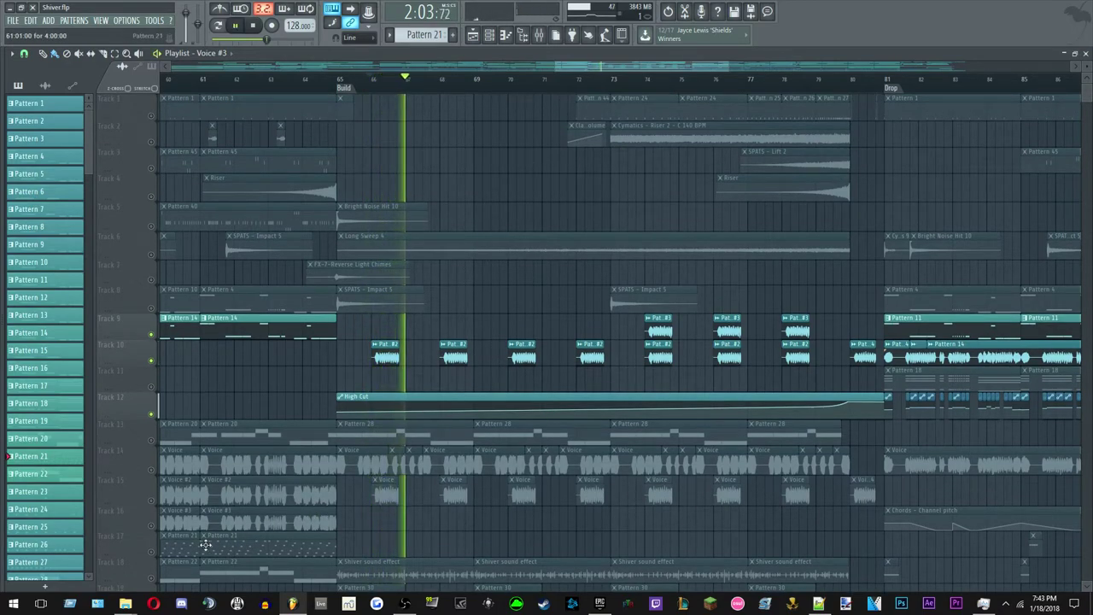
left_click(151, 500)
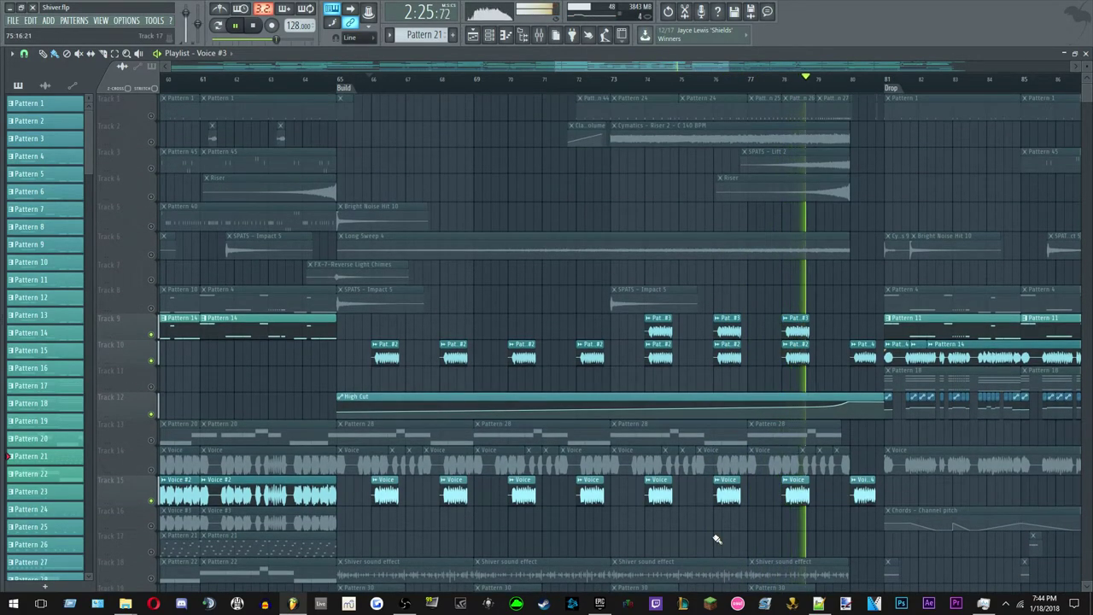
Clear the solo to unmute all tracks, play the full mix through the end of the Build, and stop playback.
right_click(152, 116)
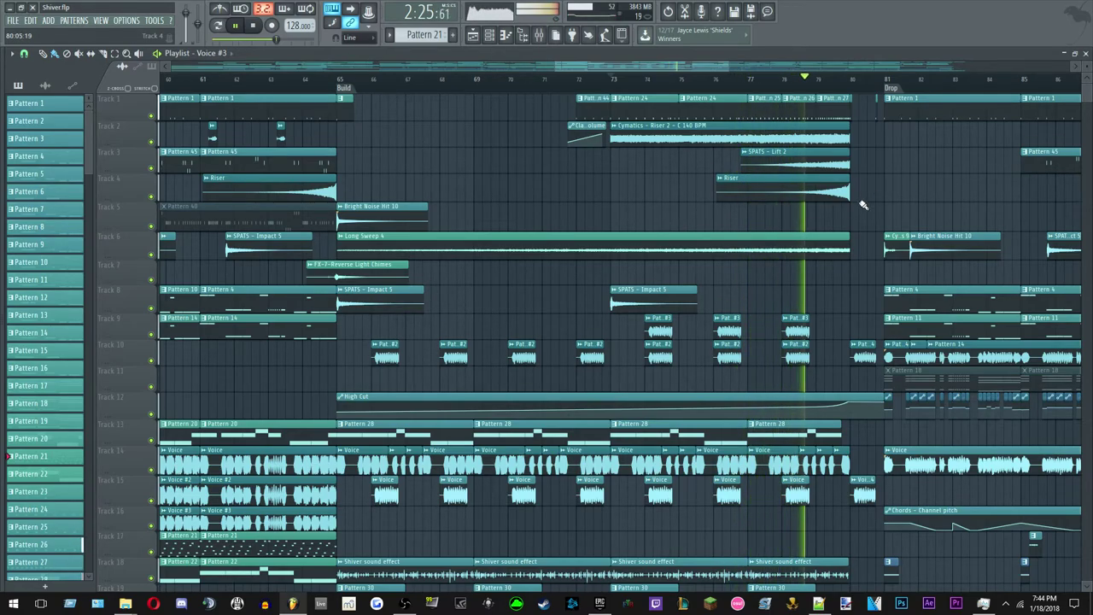
scroll(862, 205, "up", 5)
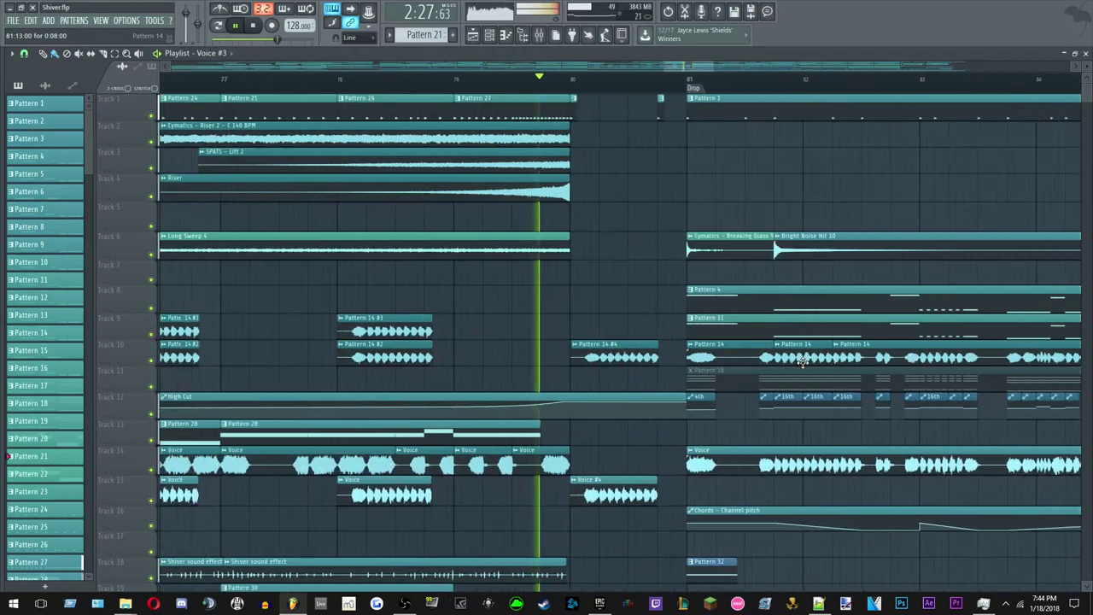
scroll(802, 362, "up", 2)
left_click(256, 26)
Solo track 10 in the Drop, and unmute the Voice clips on track 14 and the chords' channel pitch automation on track 16.
scroll(481, 185, "down", 3)
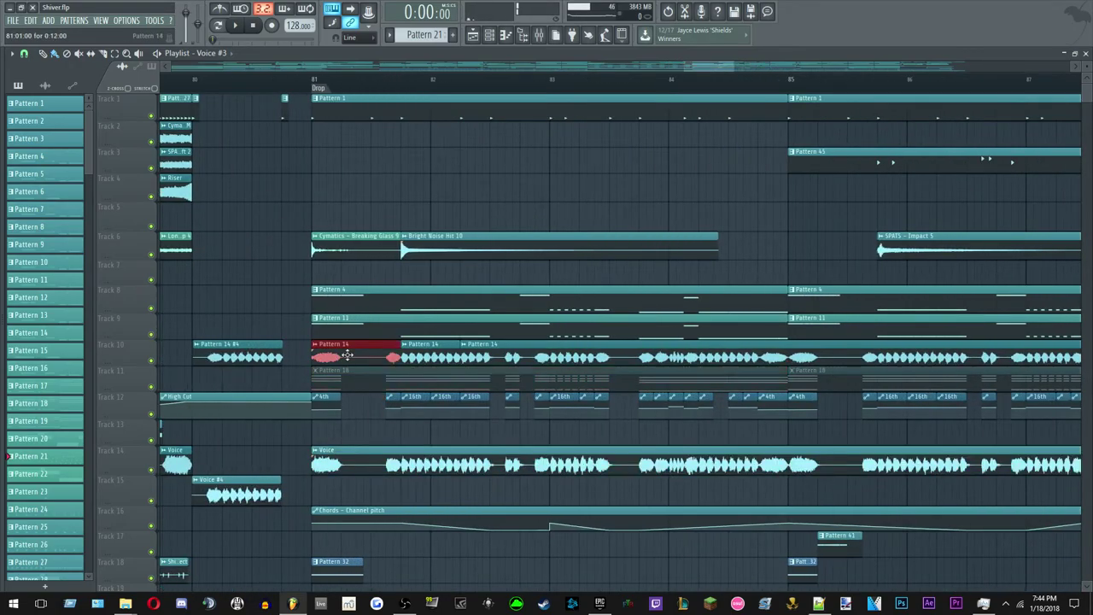
scroll(350, 353, "down", 6)
scroll(531, 444, "down", 5)
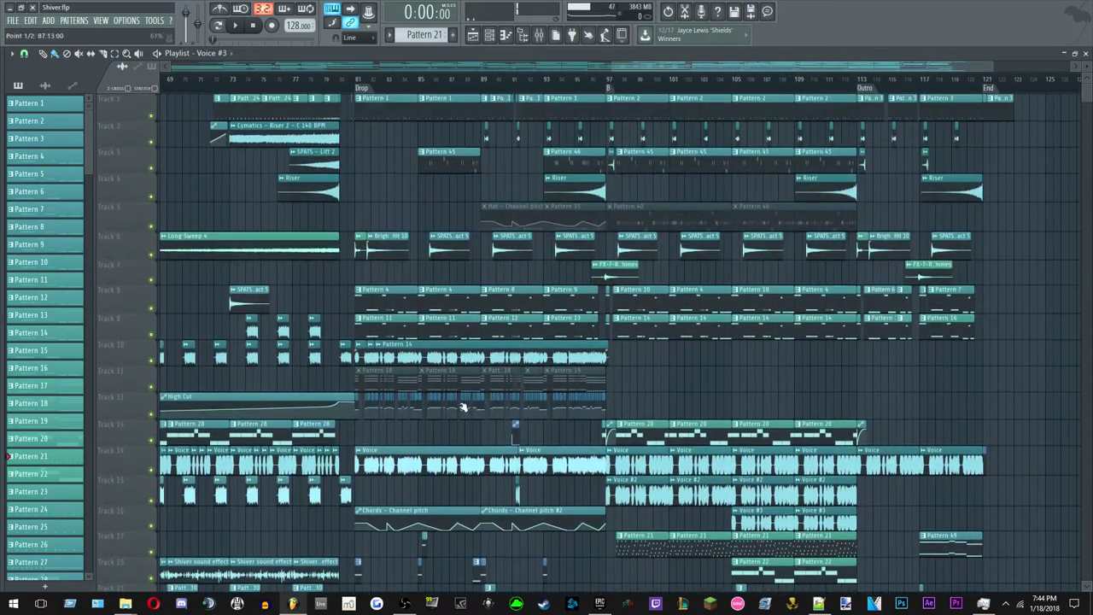
scroll(780, 386, "up", 4)
scroll(637, 399, "down", 3)
scroll(598, 395, "up", 3)
scroll(312, 419, "up", 1)
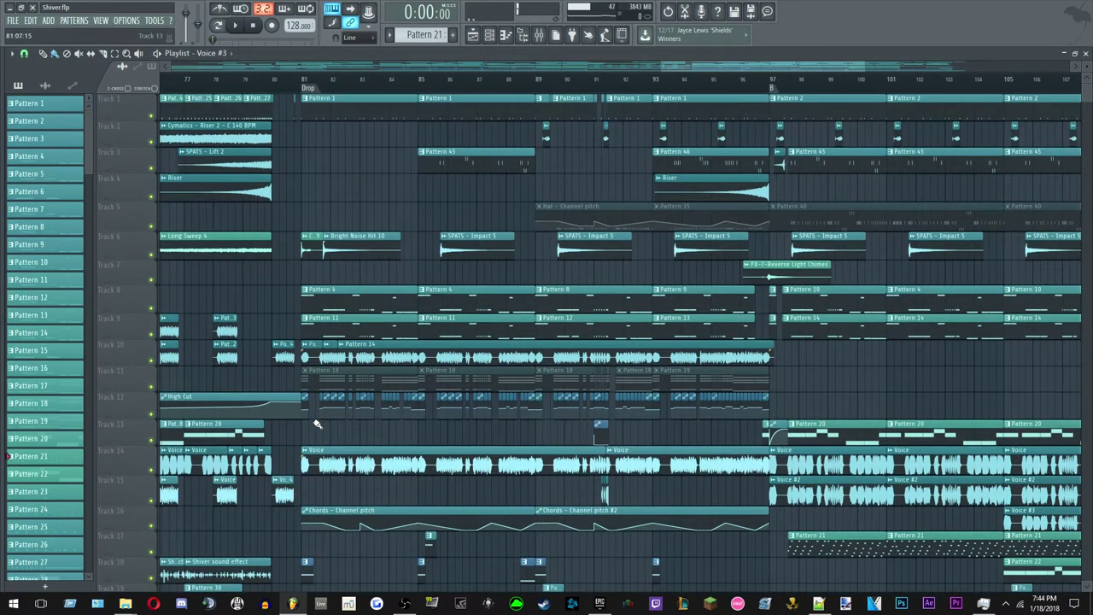
scroll(297, 423, "up", 4)
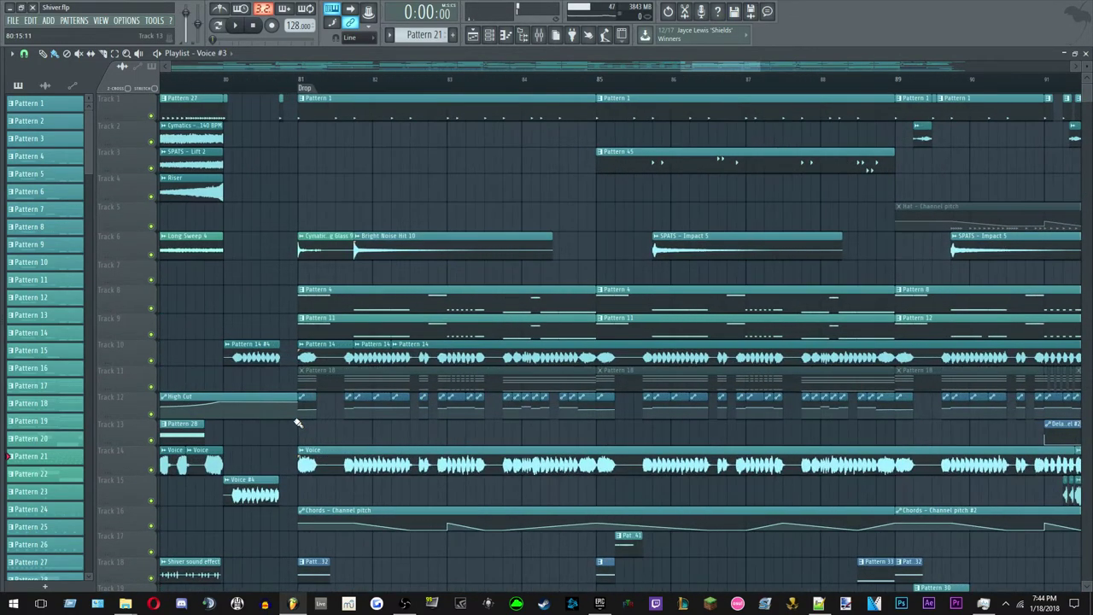
right_click(152, 362)
left_click(152, 470)
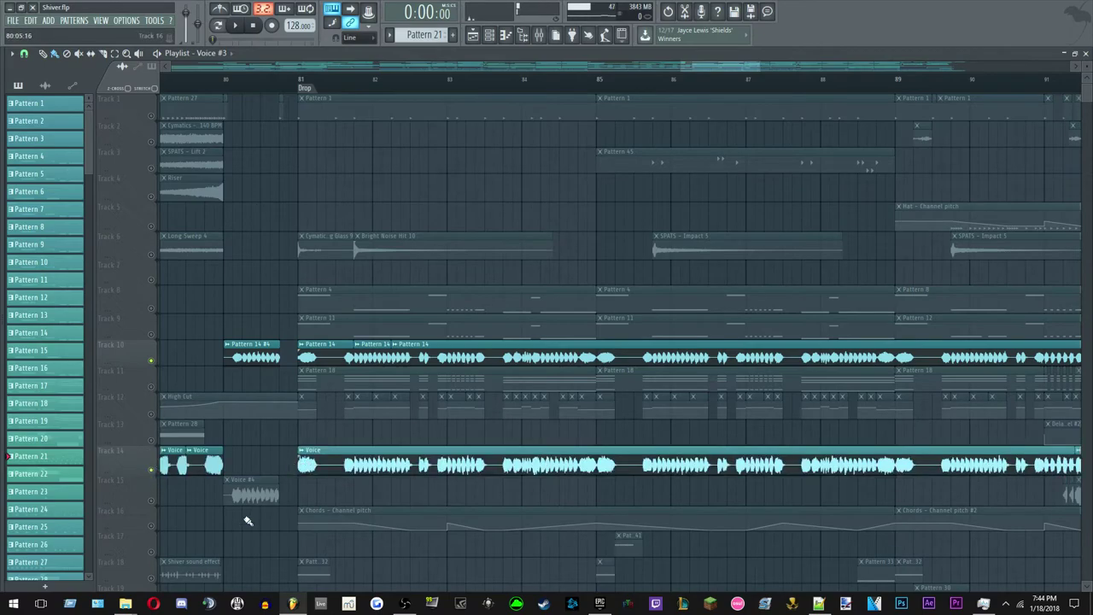
left_click(152, 525)
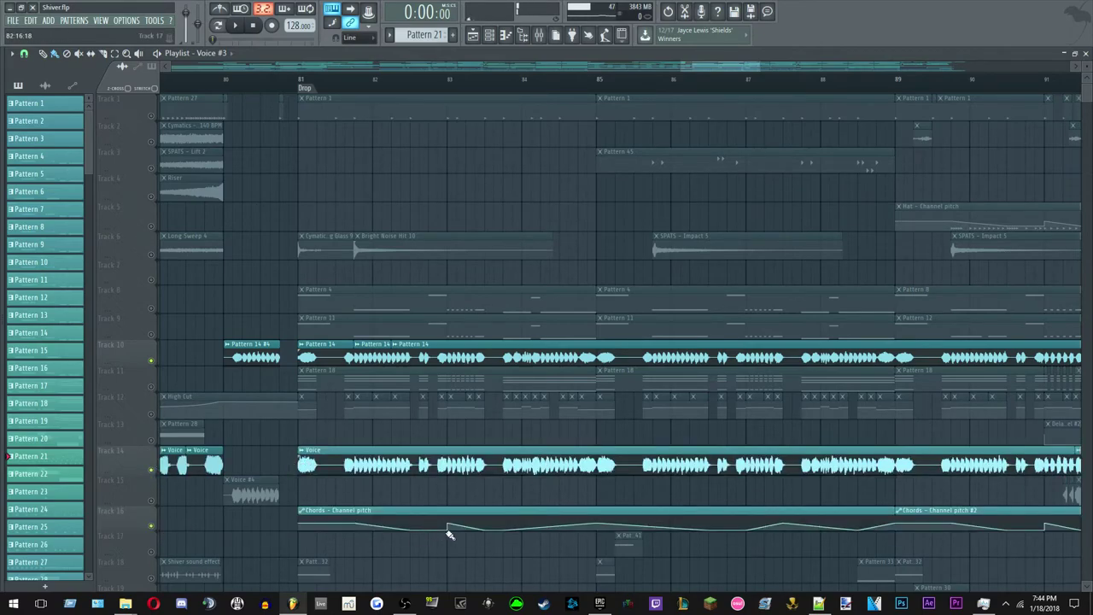
Play tracks 10, 14 and 16 from just before the Drop at bar 81, and stop playback.
scroll(823, 536, "down", 8)
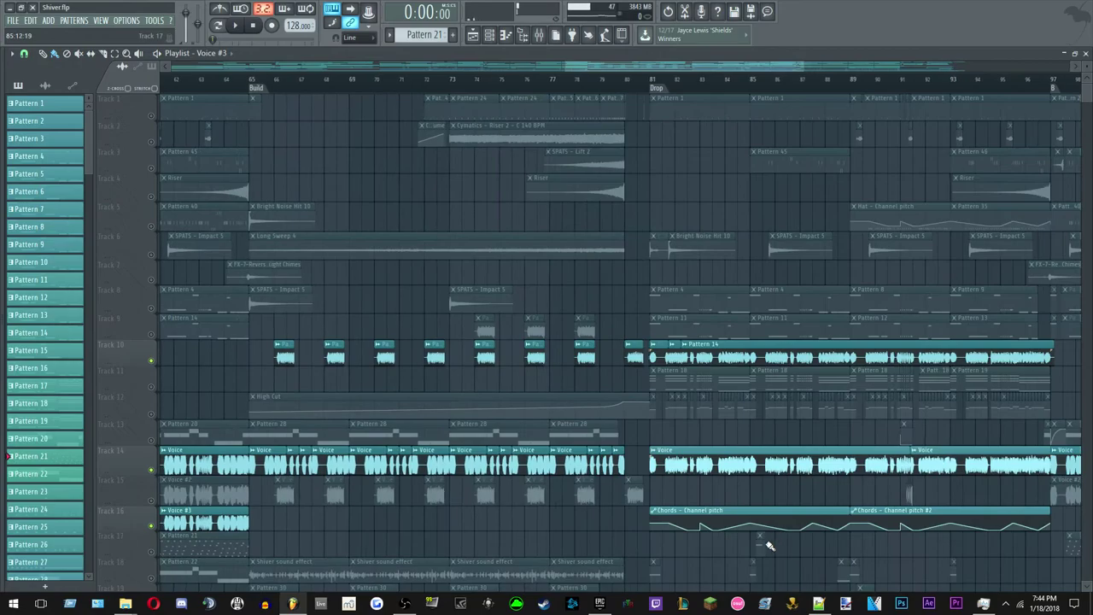
scroll(881, 544, "up", 6)
scroll(702, 519, "down", 3)
scroll(540, 497, "up", 3)
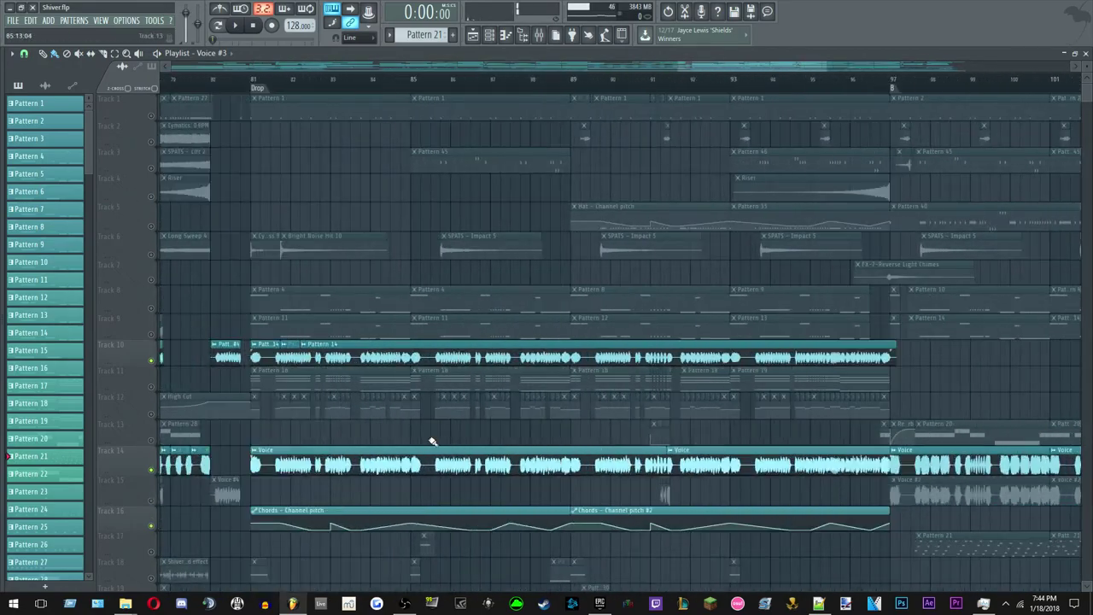
left_click(183, 80)
key("space")
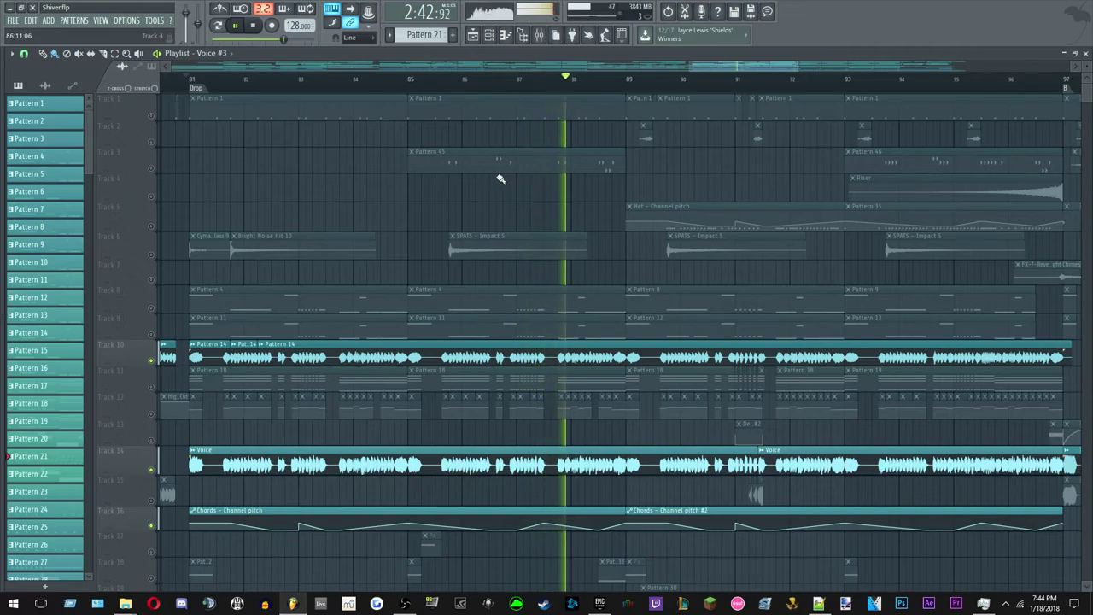
left_click(253, 25)
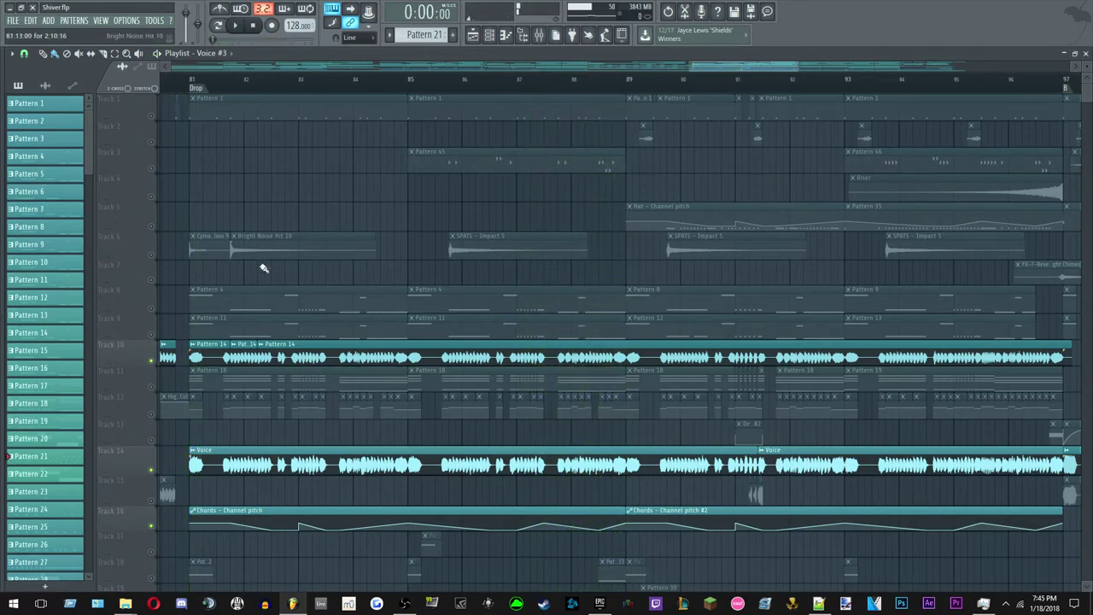
Solo track 12 and examine its 4th, 8th and 16th automation clips across the Drop.
scroll(187, 426, "down", 3)
scroll(171, 424, "up", 3)
right_click(152, 415)
scroll(235, 435, "up", 2)
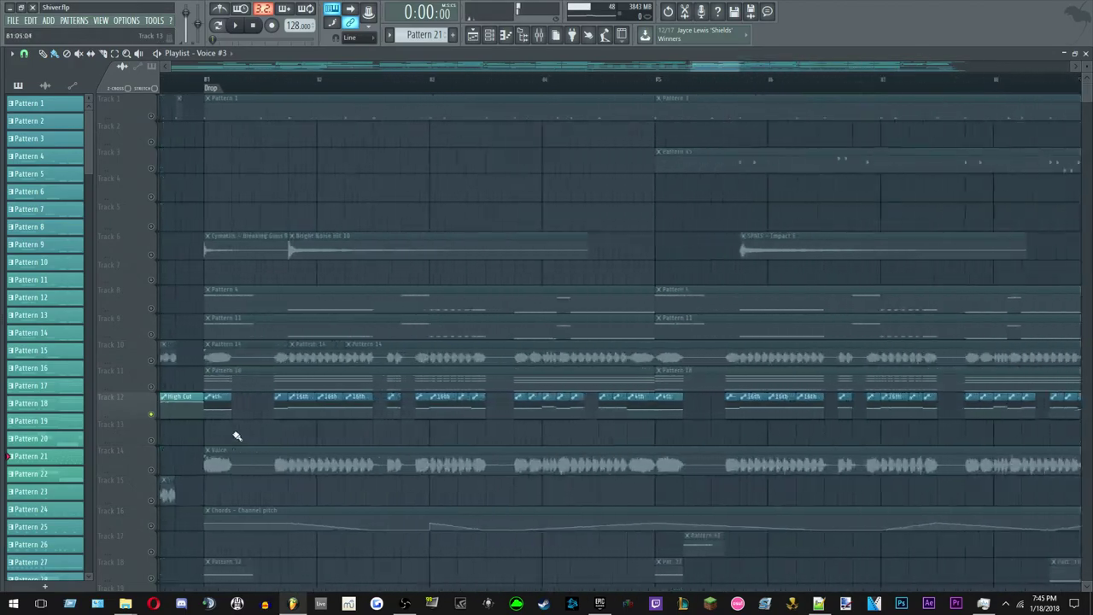
scroll(273, 443, "up", 2, "ctrl")
scroll(213, 425, "up", 3, "ctrl")
left_click(271, 374, "ctrl")
left_click_drag(201, 367, 283, 390, "ctrl")
left_click(353, 412, "ctrl")
scroll(363, 421, "down", 3, "ctrl")
scroll(372, 427, "down", 3, "ctrl")
scroll(591, 434, "up", 2, "ctrl")
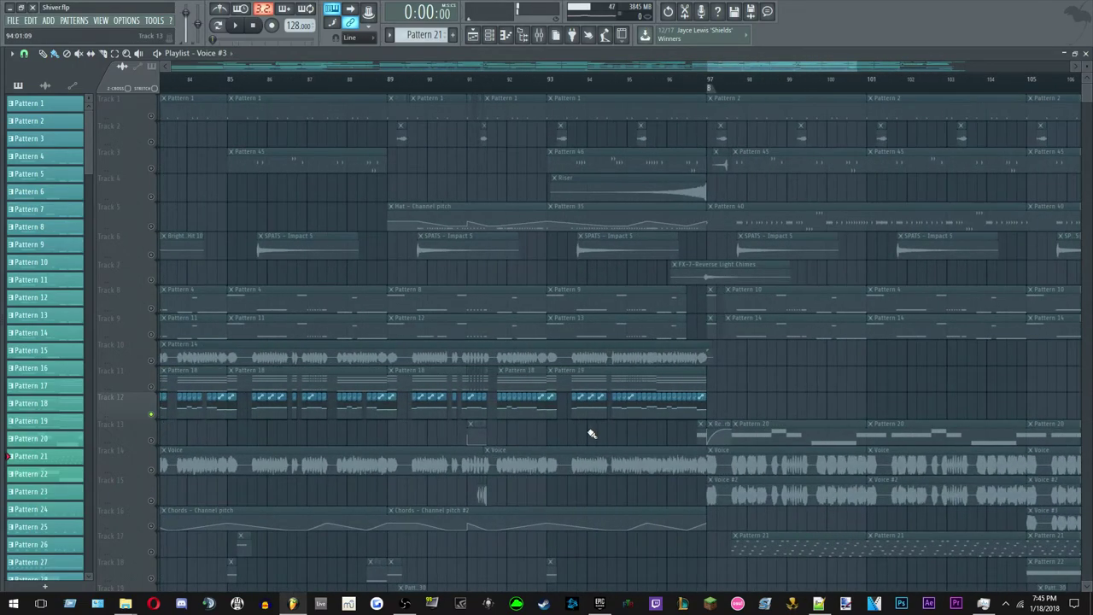
Select all of track 12's note-division automation clips in the Drop and examine how they line up with the Voice rhythm.
left_click_drag(743, 408, 259, 413, "ctrl")
scroll(276, 415, "up", 4, "ctrl")
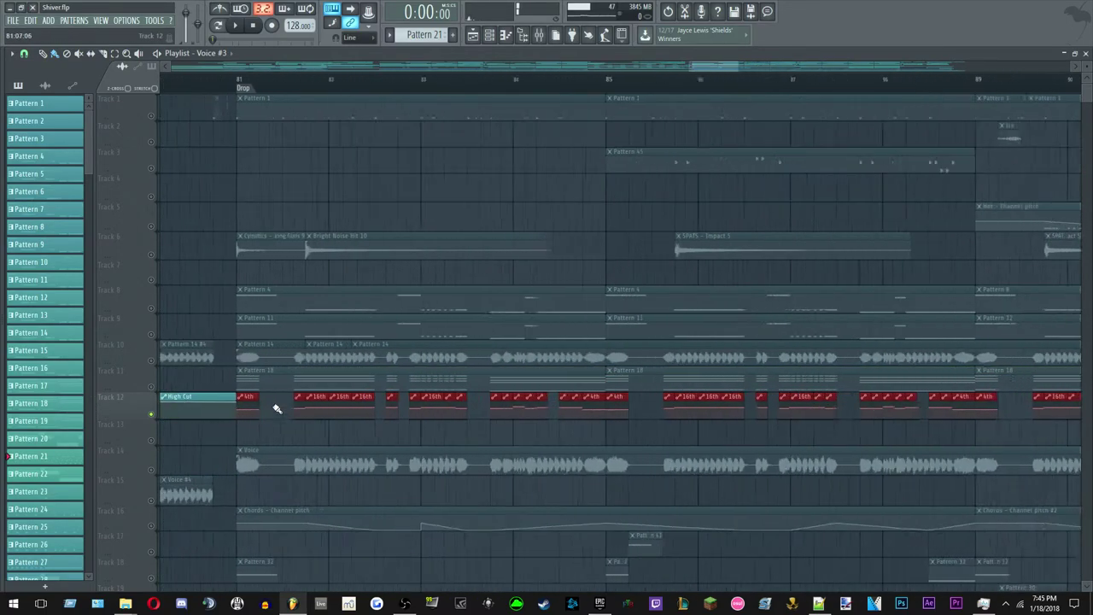
scroll(231, 427, "down", 3, "ctrl")
scroll(233, 419, "up", 4, "ctrl")
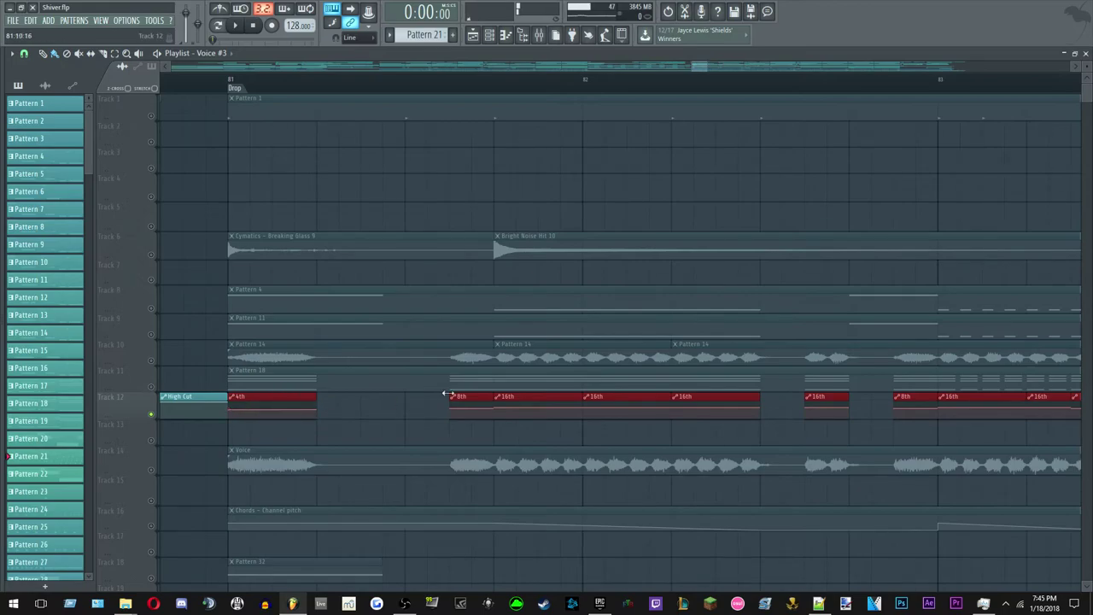
scroll(474, 403, "down", 2, "ctrl")
scroll(725, 441, "up", 3, "ctrl")
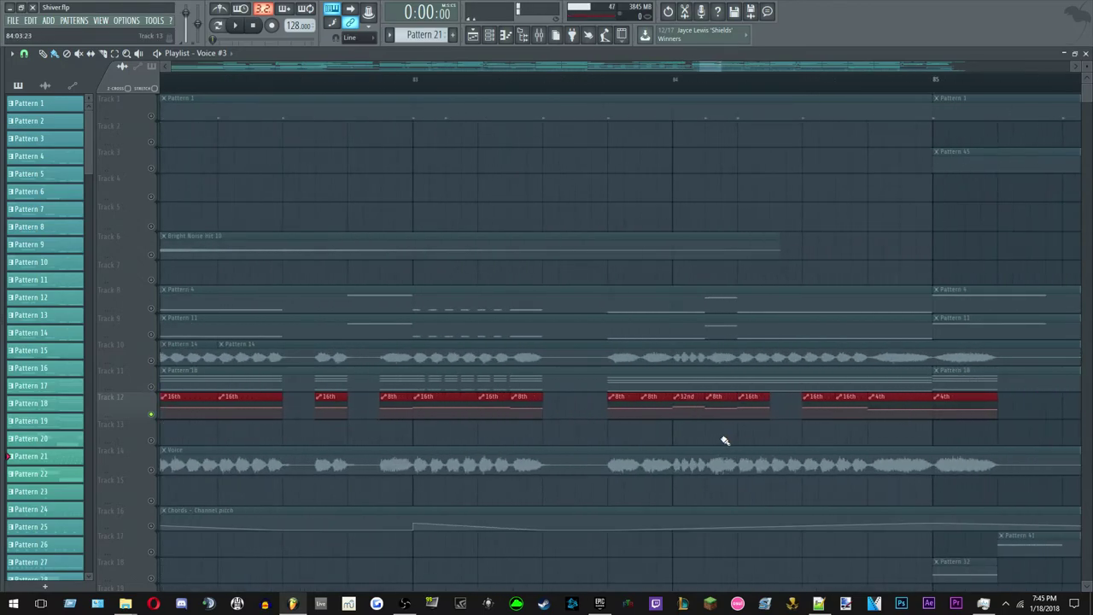
scroll(629, 453, "down", 3, "ctrl")
scroll(620, 429, "up", 3, "ctrl")
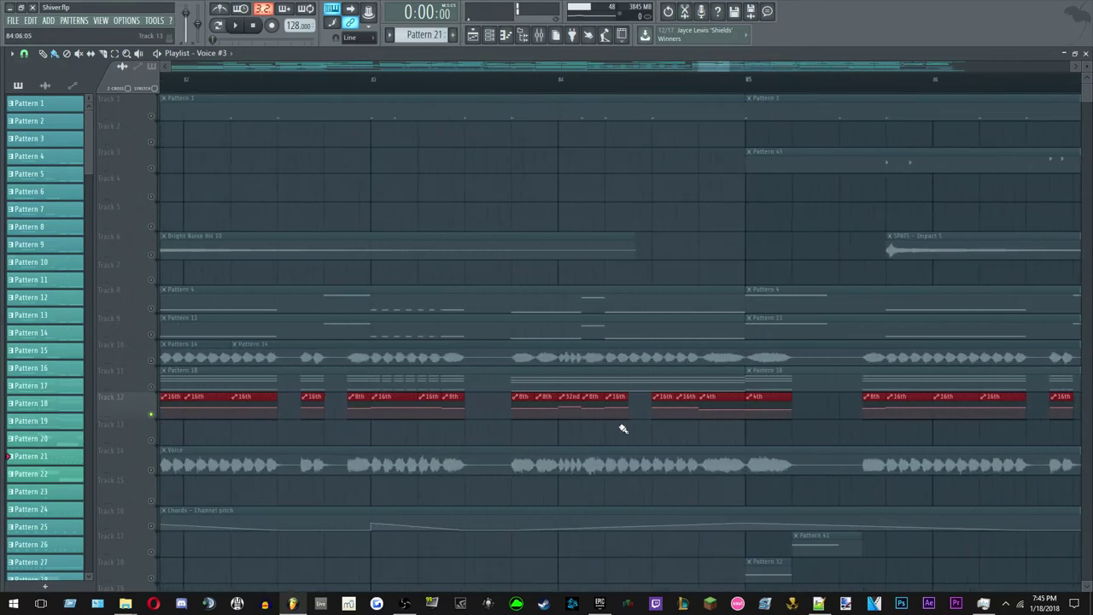
Clear the solo to unmute all tracks, and play the full Drop mix from just before bar 84.
right_click(152, 359)
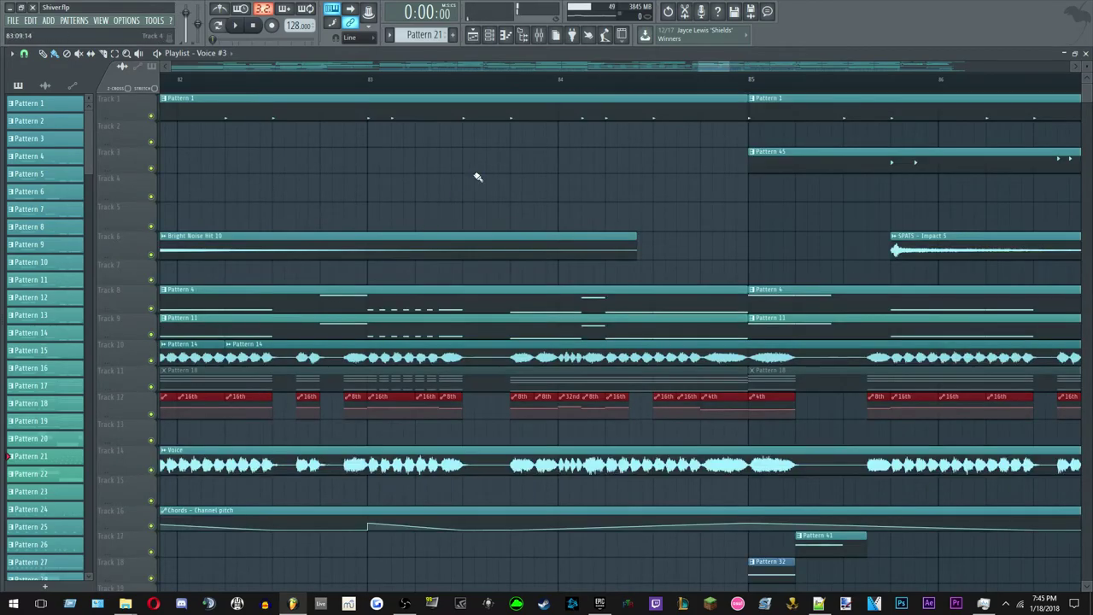
left_click(536, 85)
key("space")
key("space")
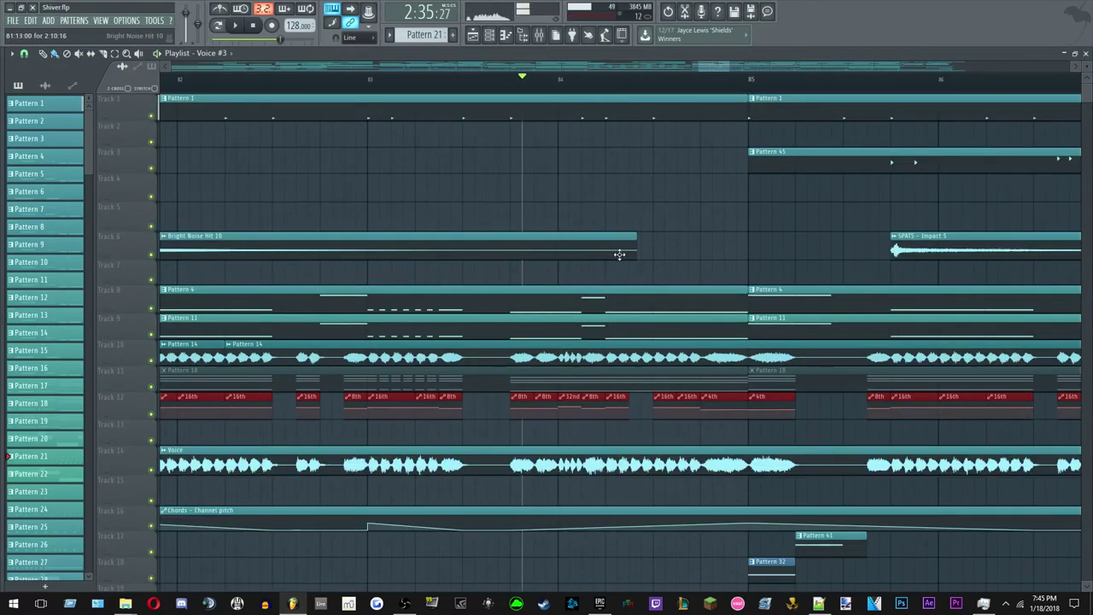
key("space")
scroll(537, 285, "down", 5, "ctrl")
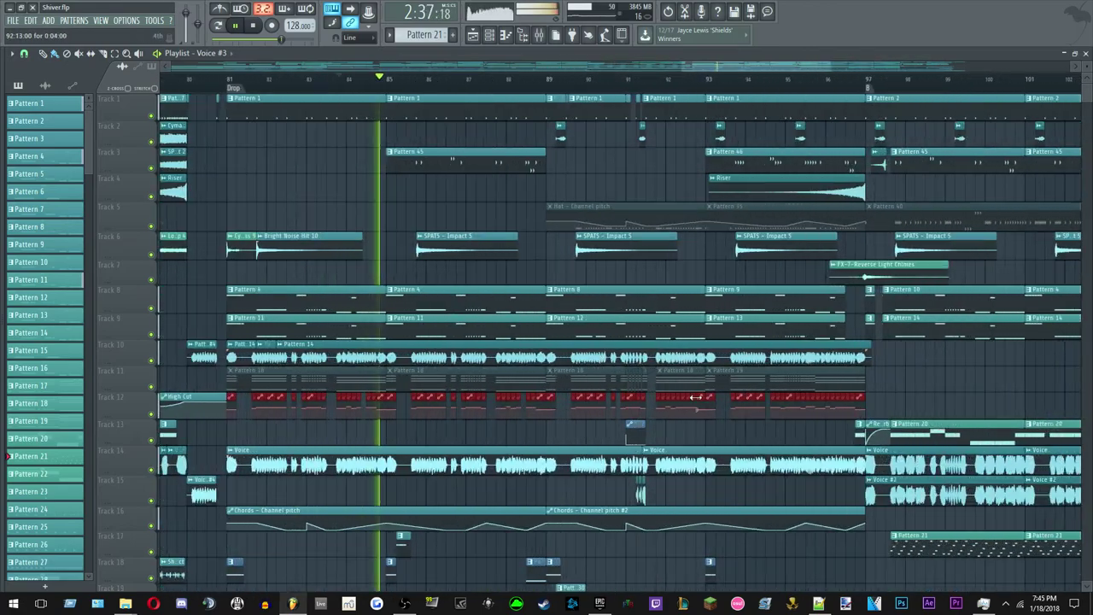
Deselect track 12's automation clips in the Drop and save the project.
left_click(985, 407, "ctrl")
scroll(964, 399, "down", 4, "ctrl")
scroll(965, 397, "up", 3, "ctrl")
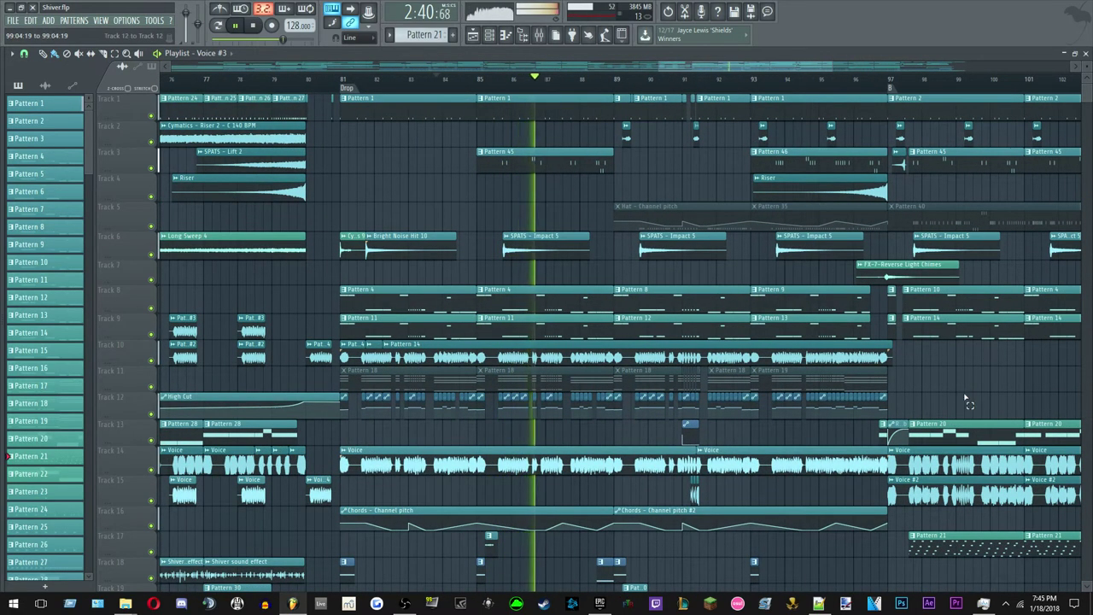
key("ctrl+s")
Solo track 18 and play its pattern clips from the start of the second Drop at bar 81.
scroll(948, 401, "down", 3)
scroll(927, 408, "down", 3)
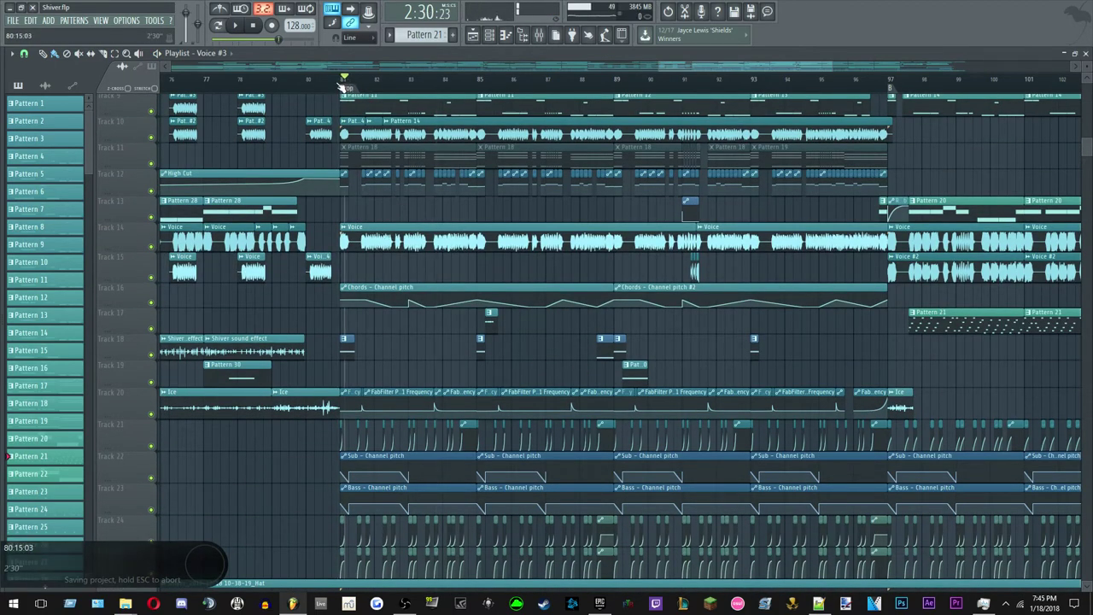
scroll(338, 129, "up", 3, "ctrl")
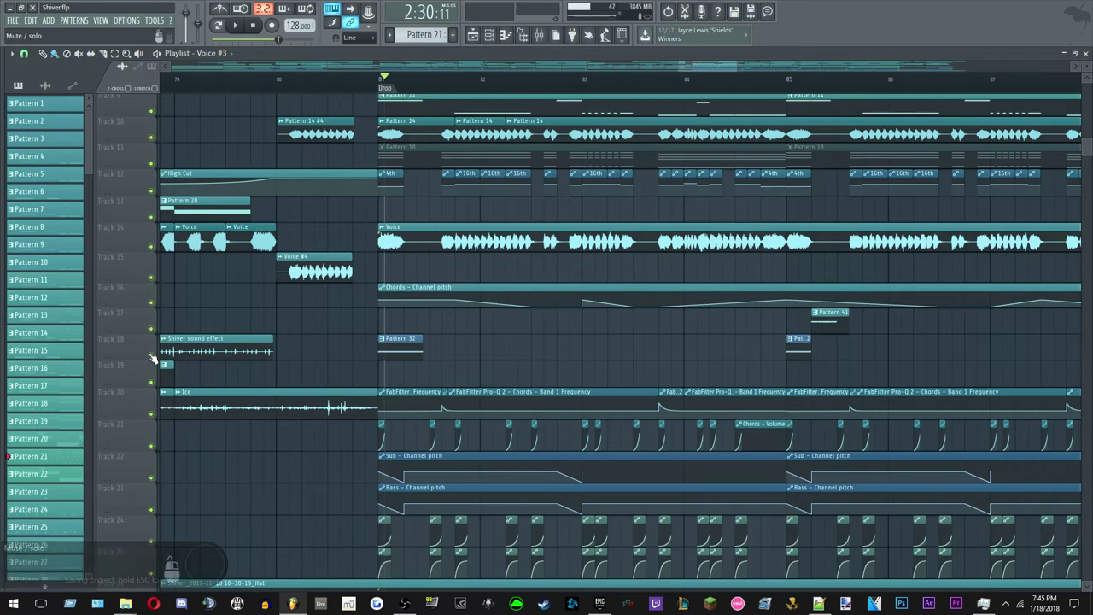
right_click(152, 355)
scroll(366, 162, "down", 4)
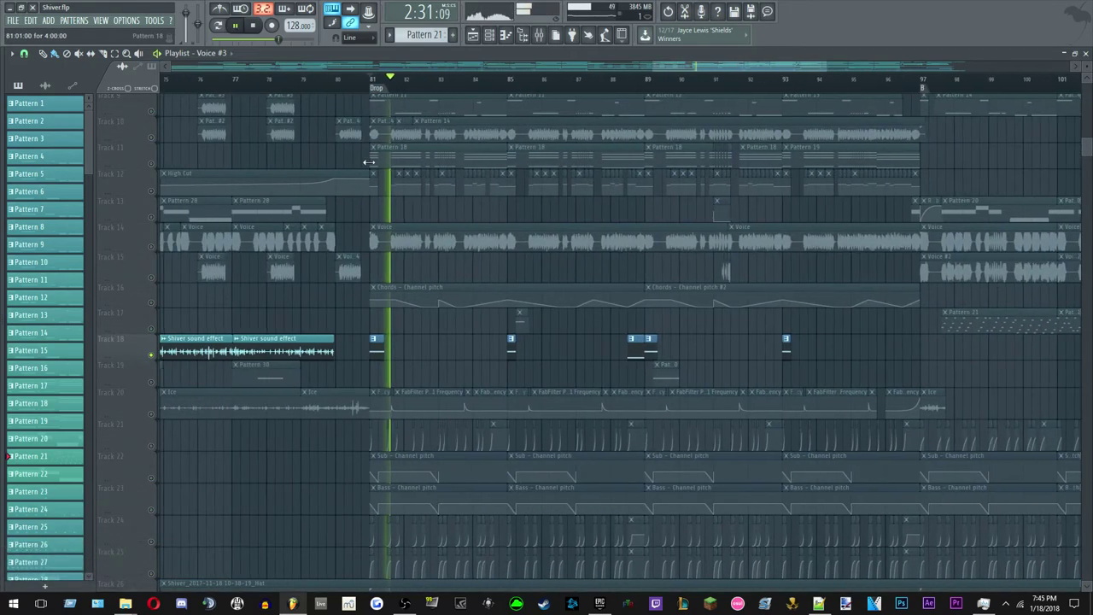
scroll(642, 175, "up", 1)
Open the SoloGrowl Serum instrument, examine its LFO 2 curve while track 18 plays from around bar 85, and close the windows.
left_click(490, 35)
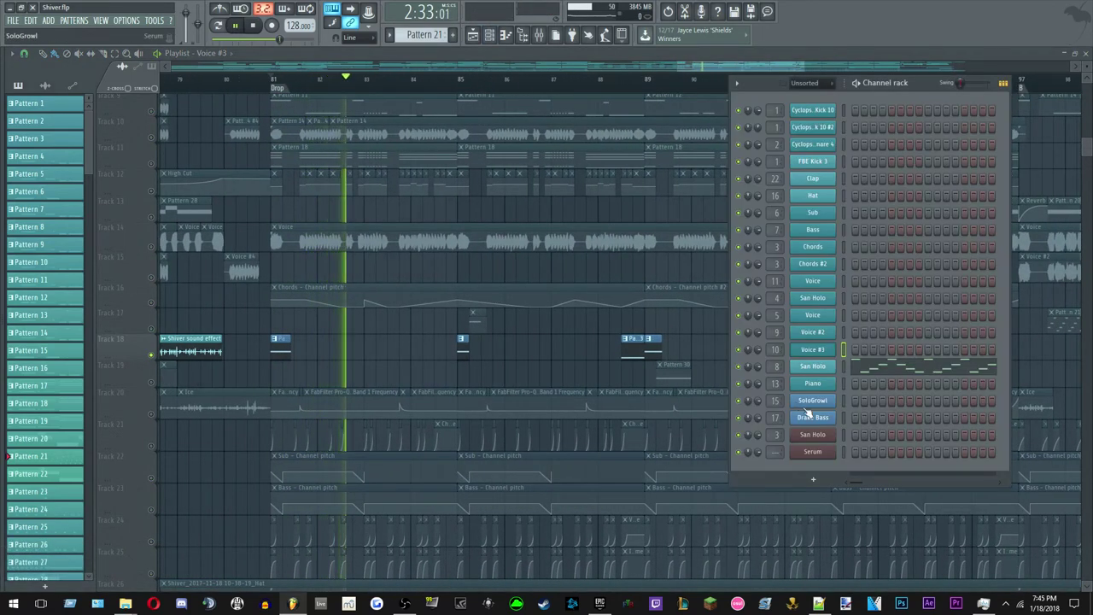
left_click(806, 405)
left_click(448, 88)
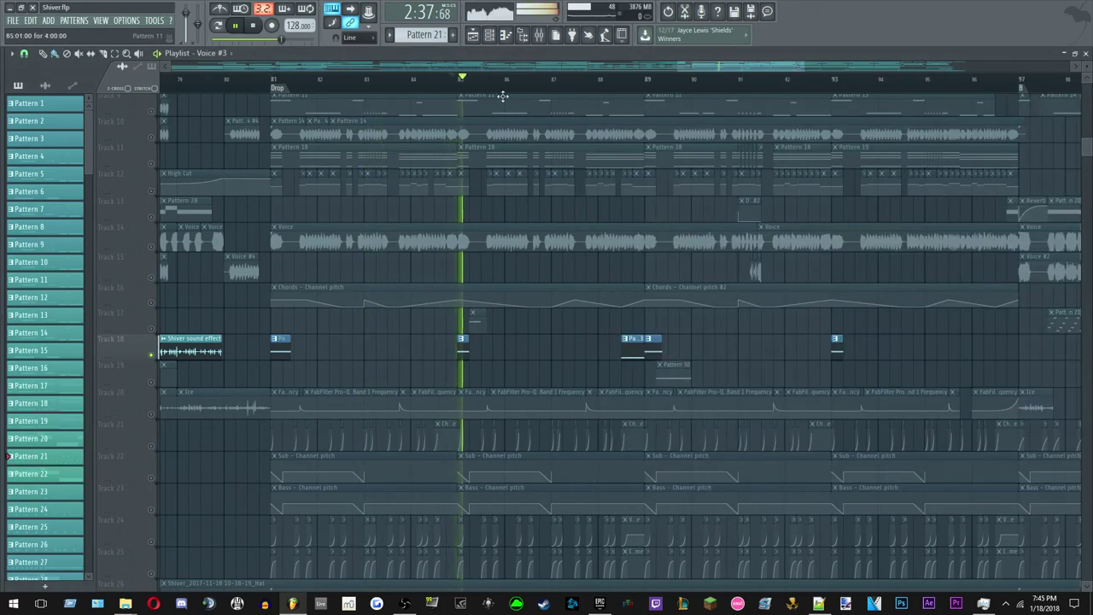
left_click(487, 42)
left_click(811, 401)
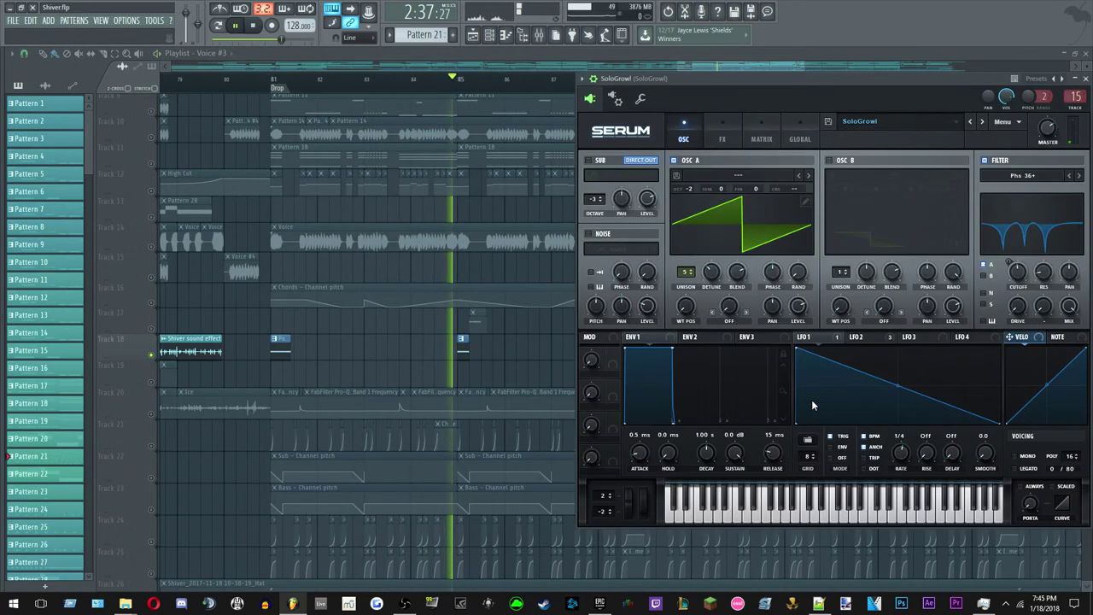
left_click(884, 338)
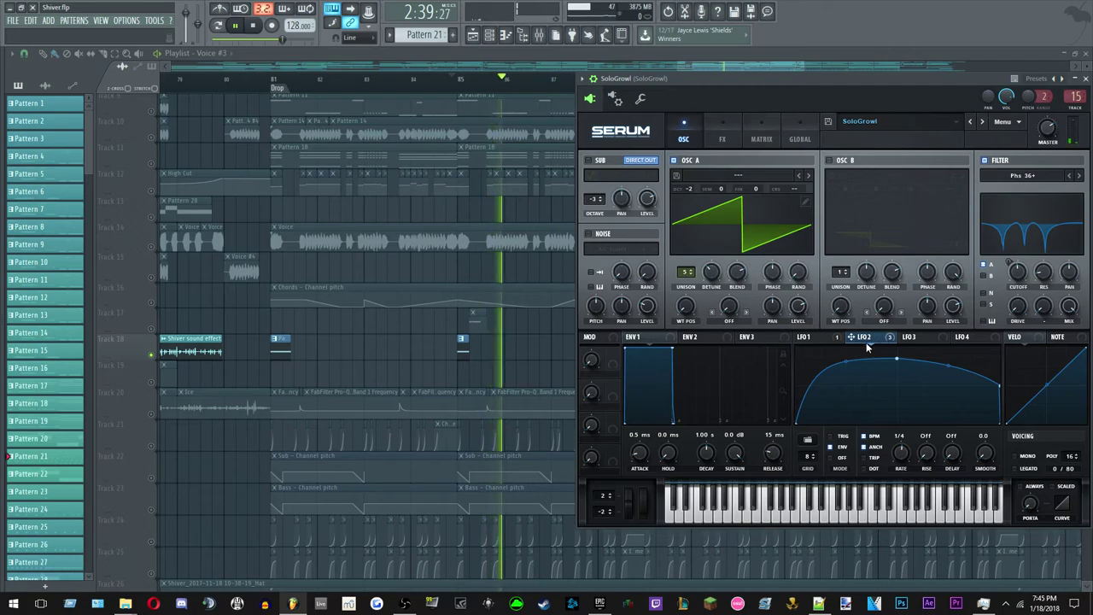
left_click_drag(773, 82, 216, 127)
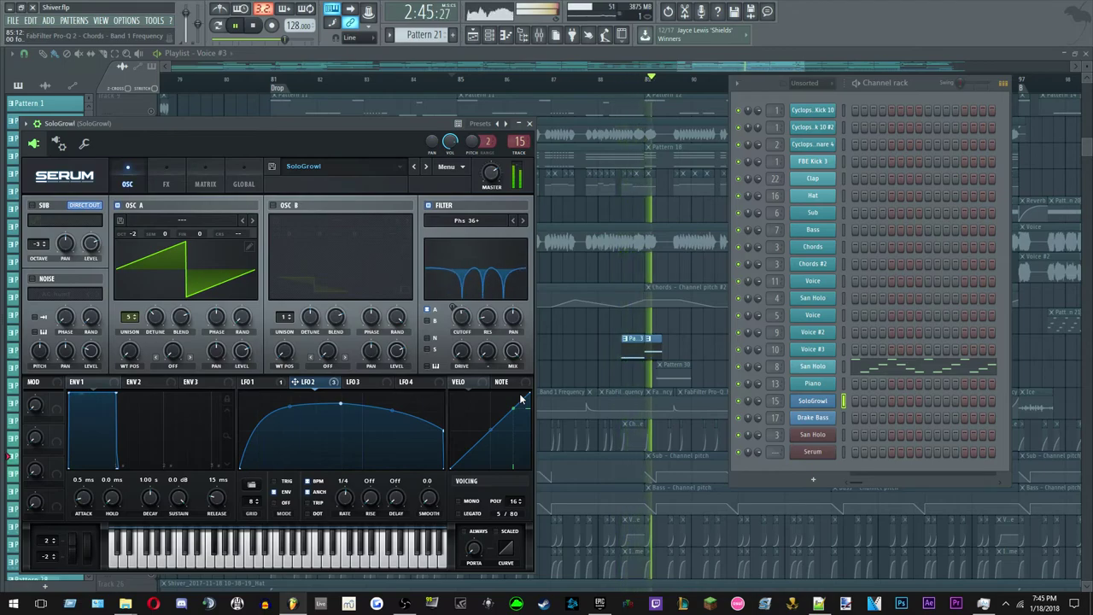
key("F12")
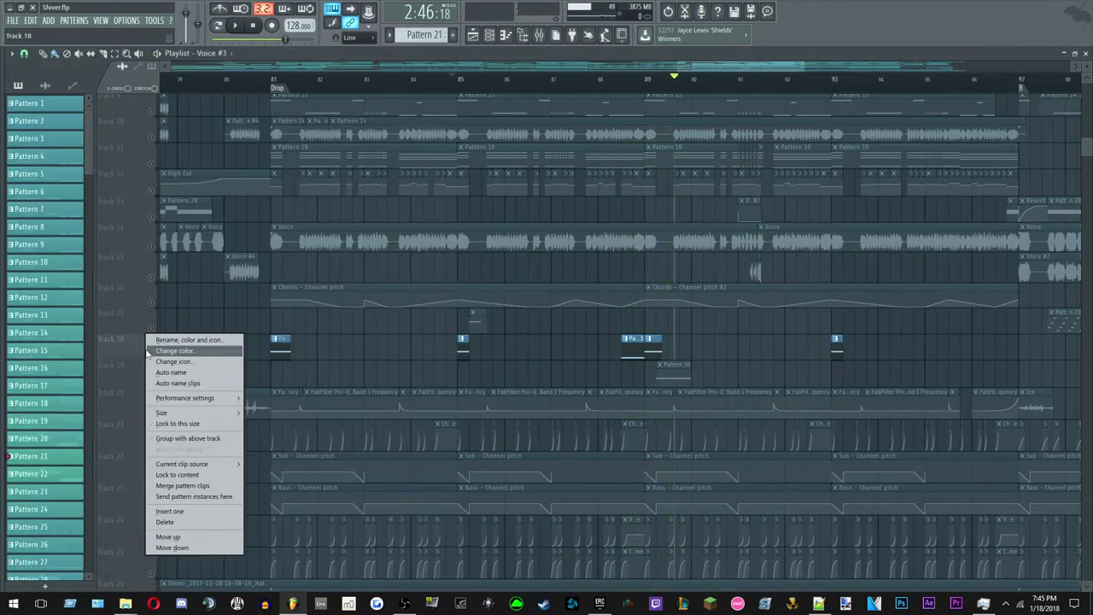
Clear track 18's solo to unmute all tracks, play the Drop's full mix from about bar 88, and stop playback.
left_click(152, 352)
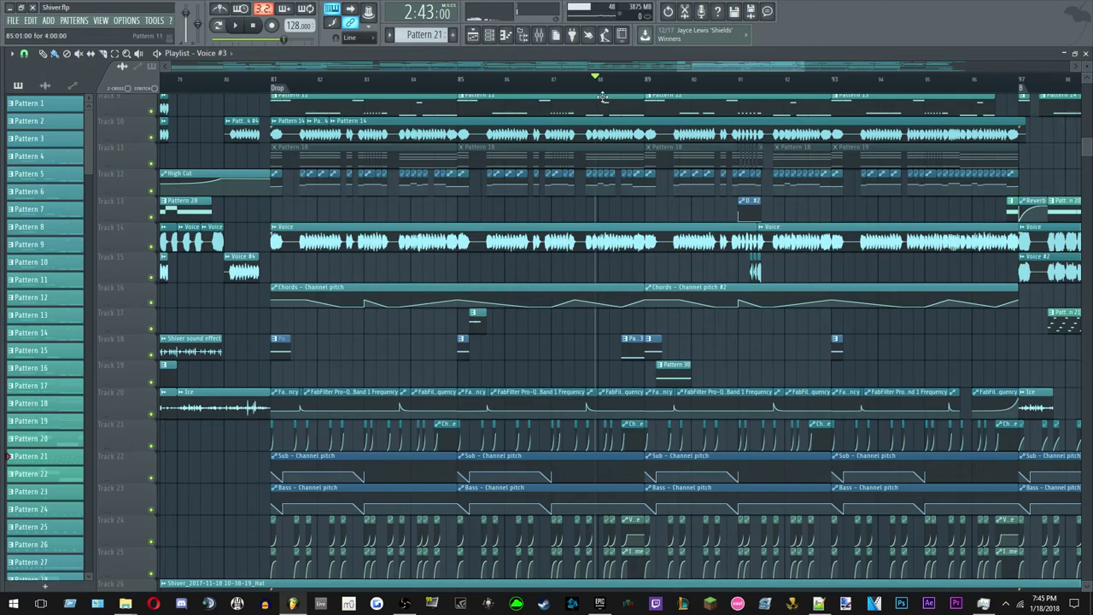
scroll(743, 370, "up", 3)
key("space")
scroll(749, 515, "up", 2)
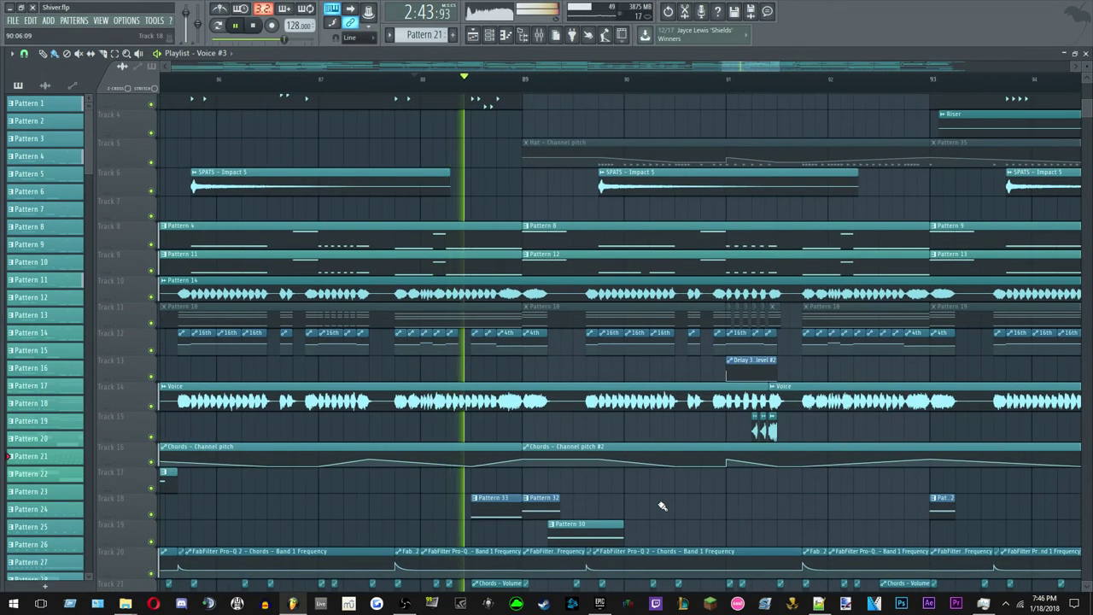
scroll(662, 506, "up", 2)
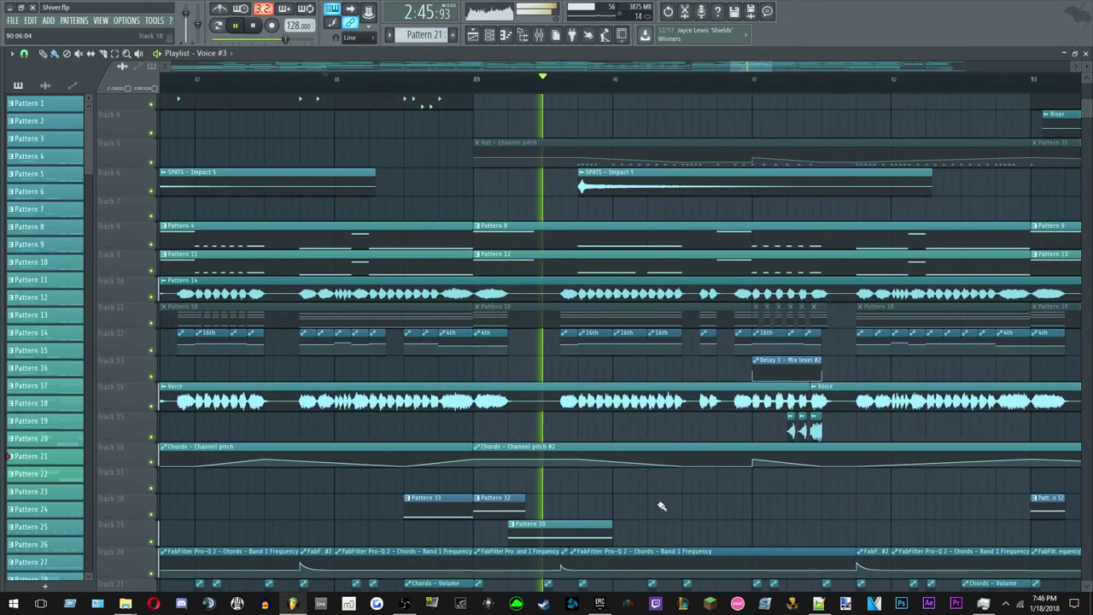
scroll(662, 507, "down", 10)
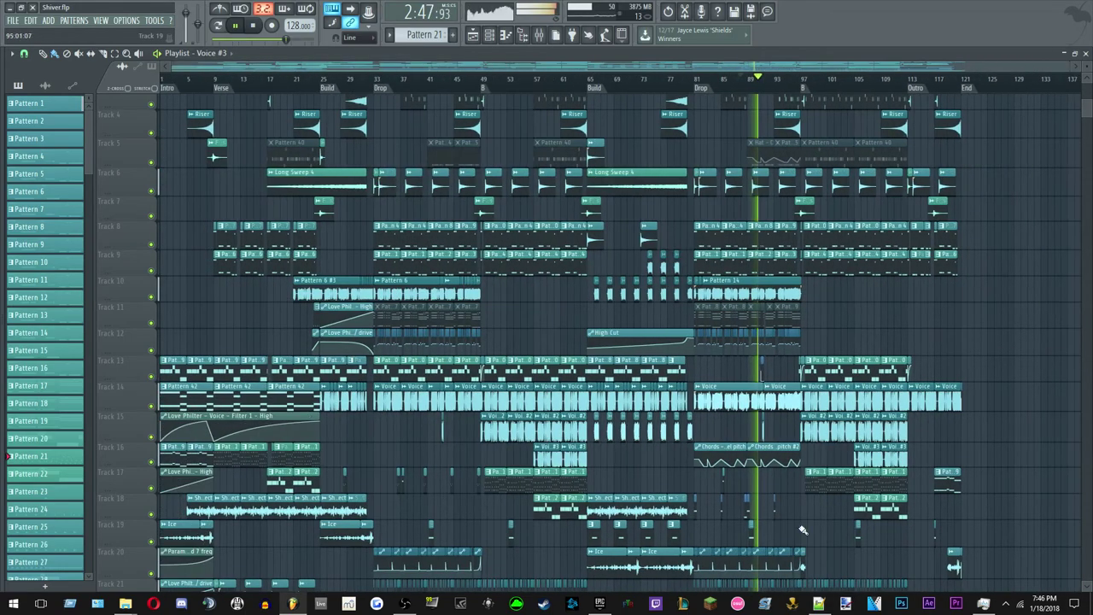
scroll(1037, 474, "down", 8)
scroll(1018, 472, "up", 10)
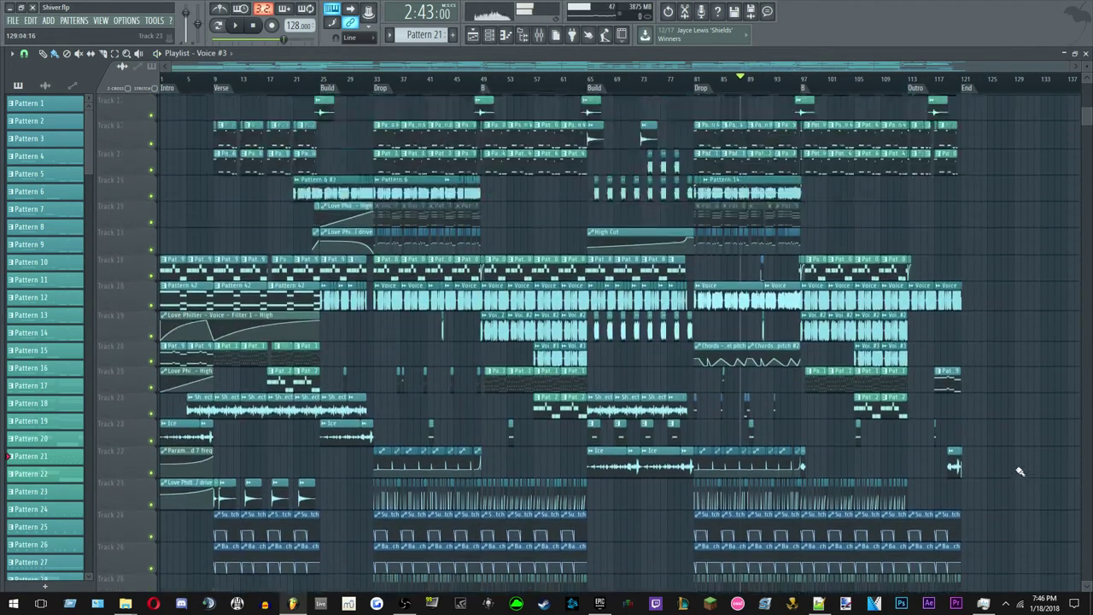
Examine the Outro's track layers and play the full mix from bar 113 to the End marker at bar 121.
scroll(1019, 473, "up", 5)
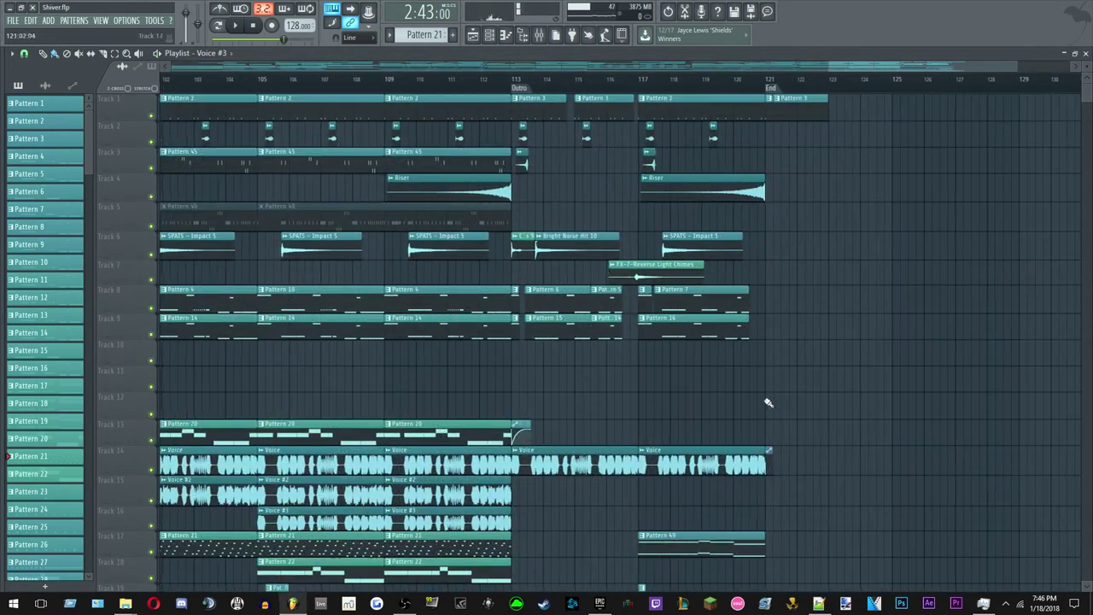
scroll(654, 391, "up", 3)
scroll(628, 394, "up", 2)
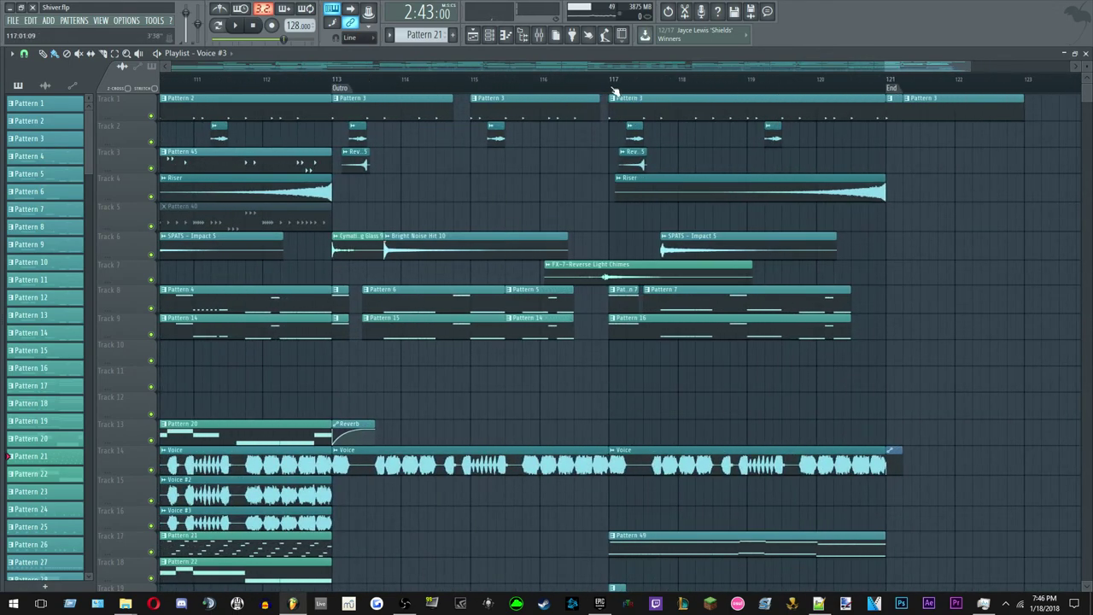
scroll(466, 187, "down", 6)
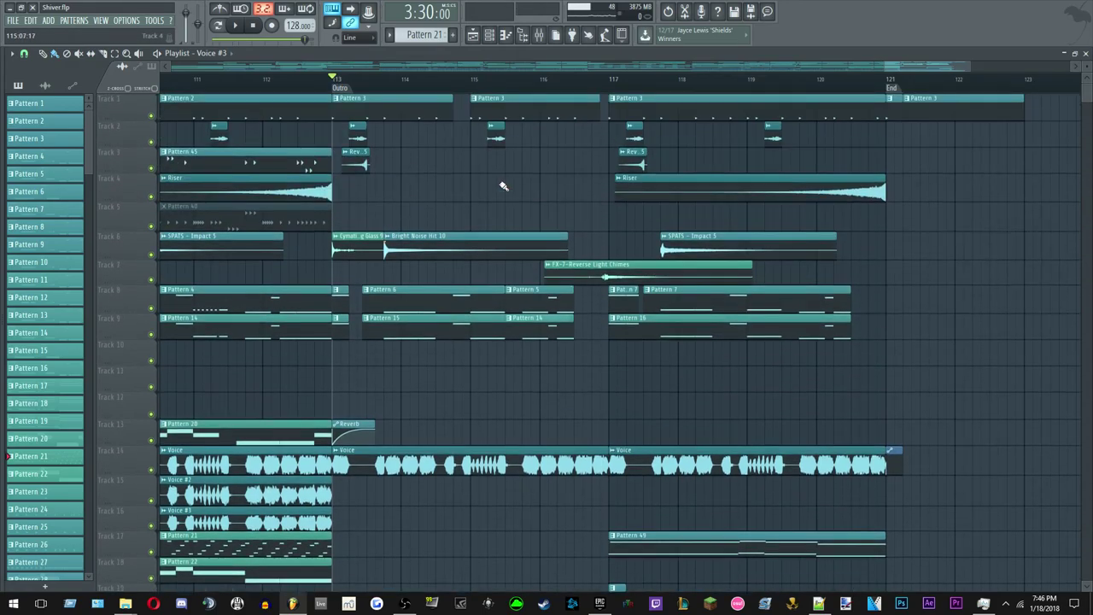
scroll(465, 257, "up", 6)
scroll(437, 329, "down", 4)
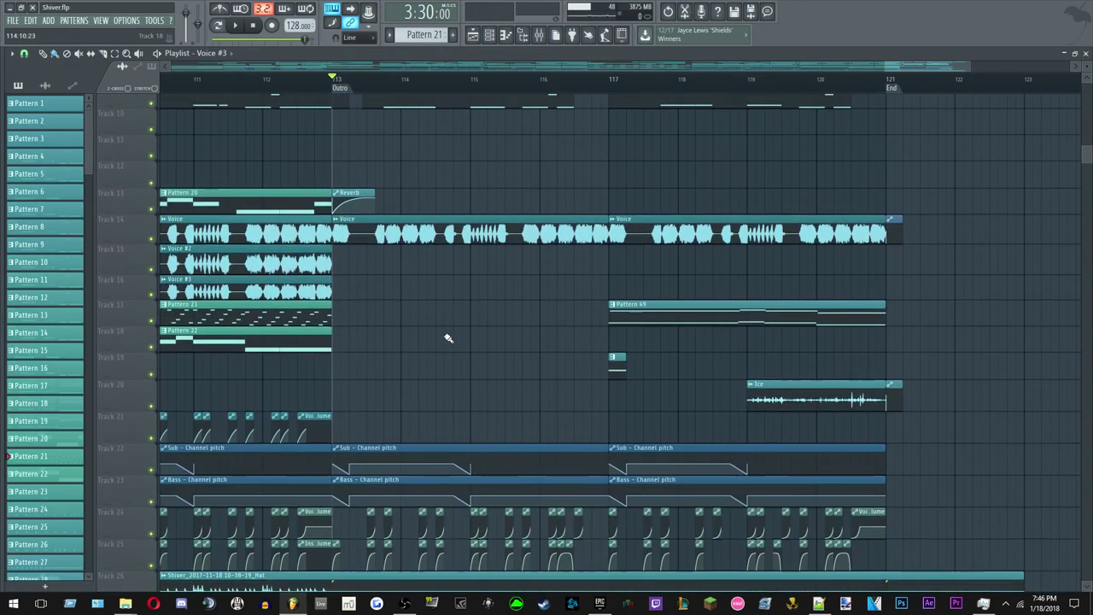
scroll(512, 353, "up", 4)
key("space")
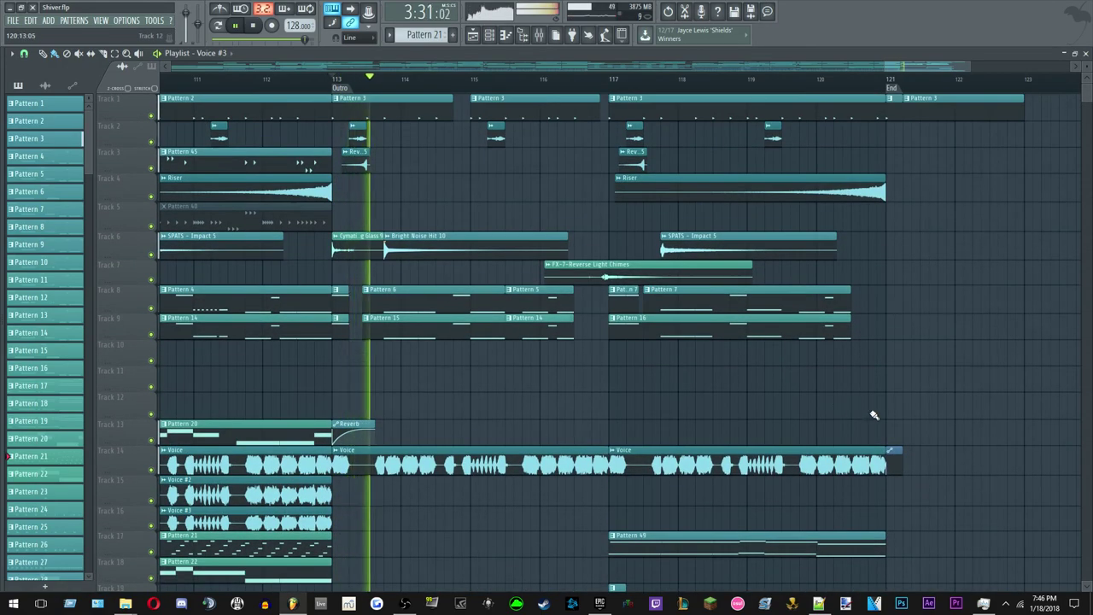
scroll(875, 371, "down", 2)
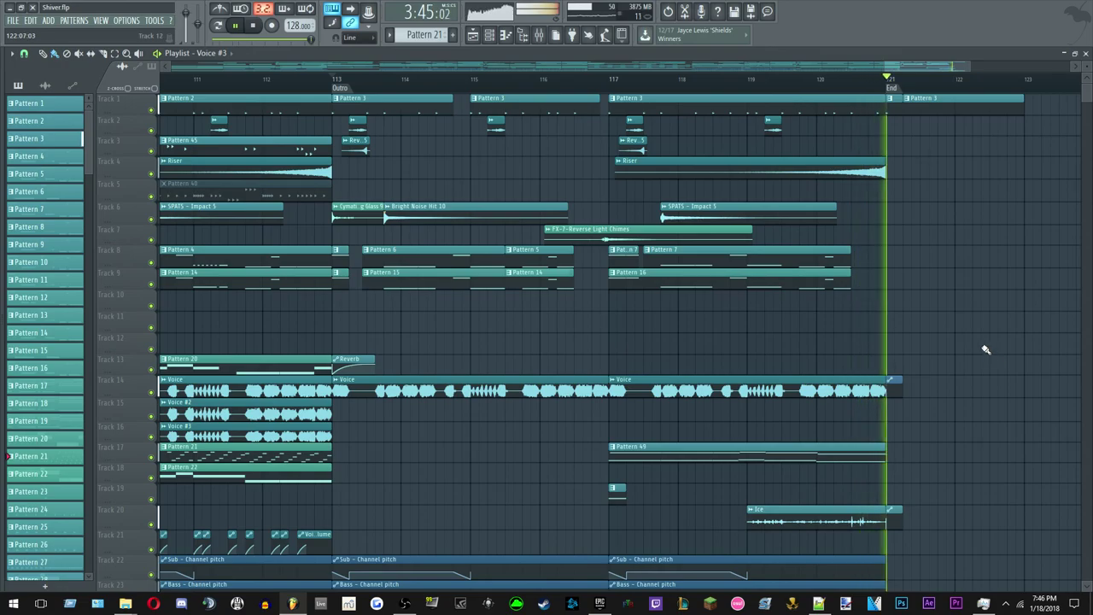
Save the project and stop playback.
scroll(956, 329, "down", 5)
key("ctrl+s")
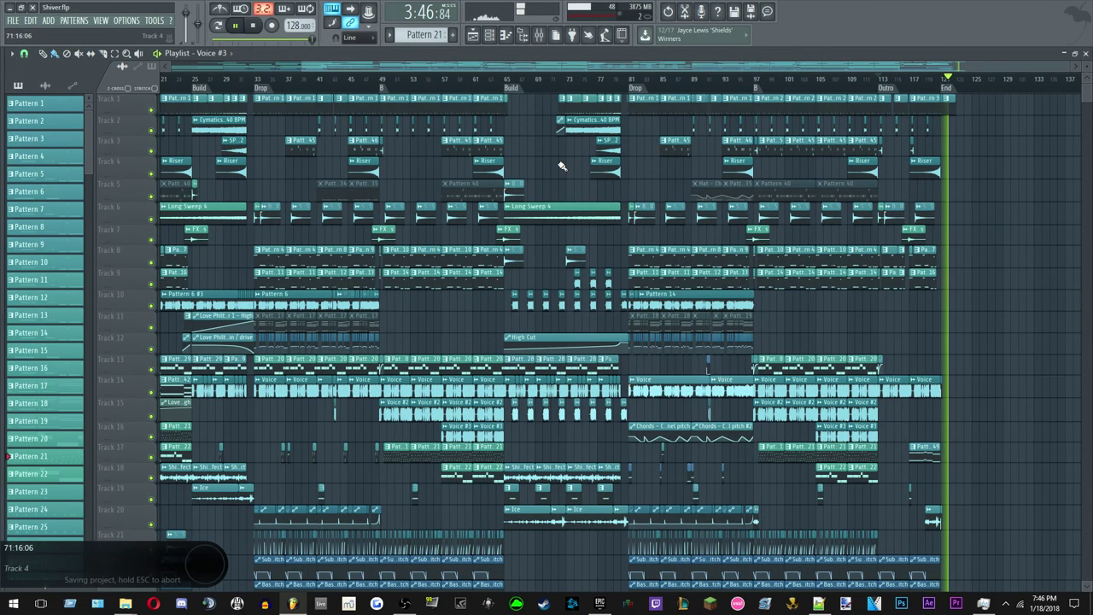
scroll(562, 166, "down", 2)
scroll(587, 385, "up", 4)
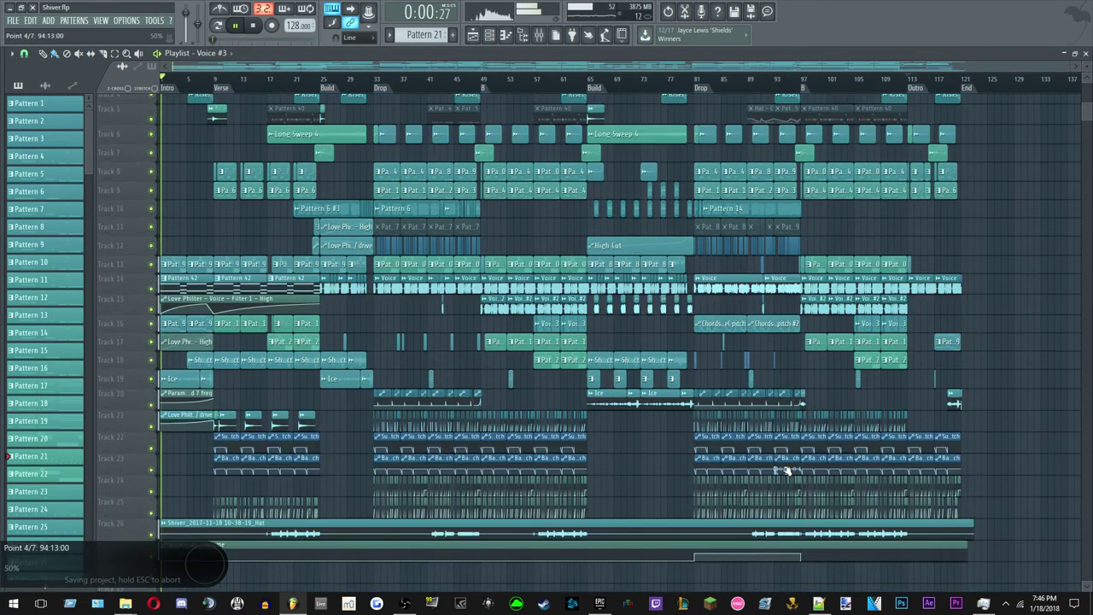
scroll(588, 385, "down", 4)
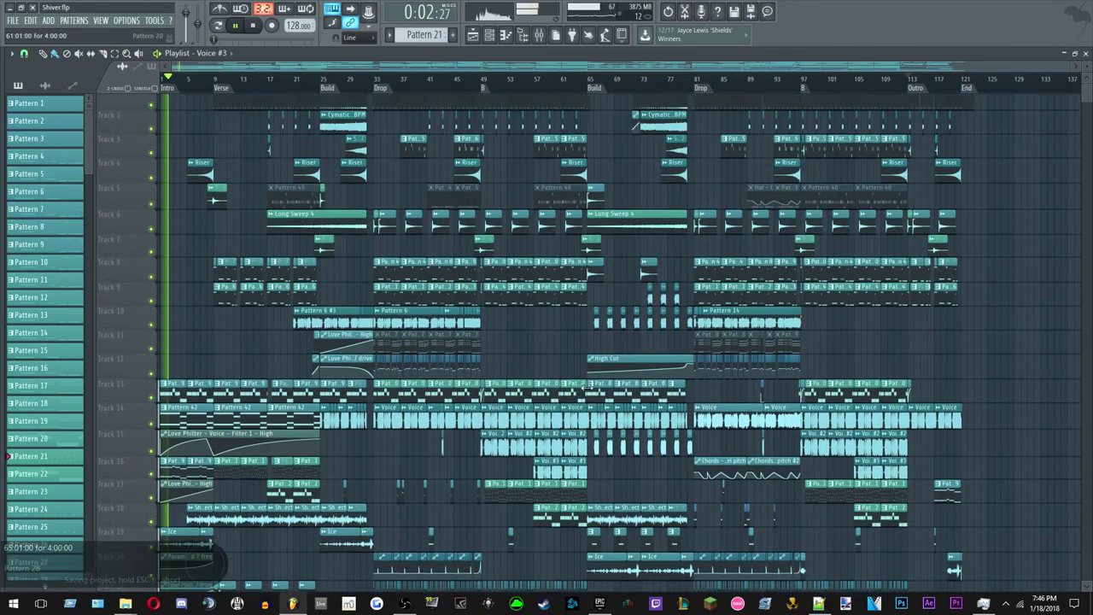
key("space")
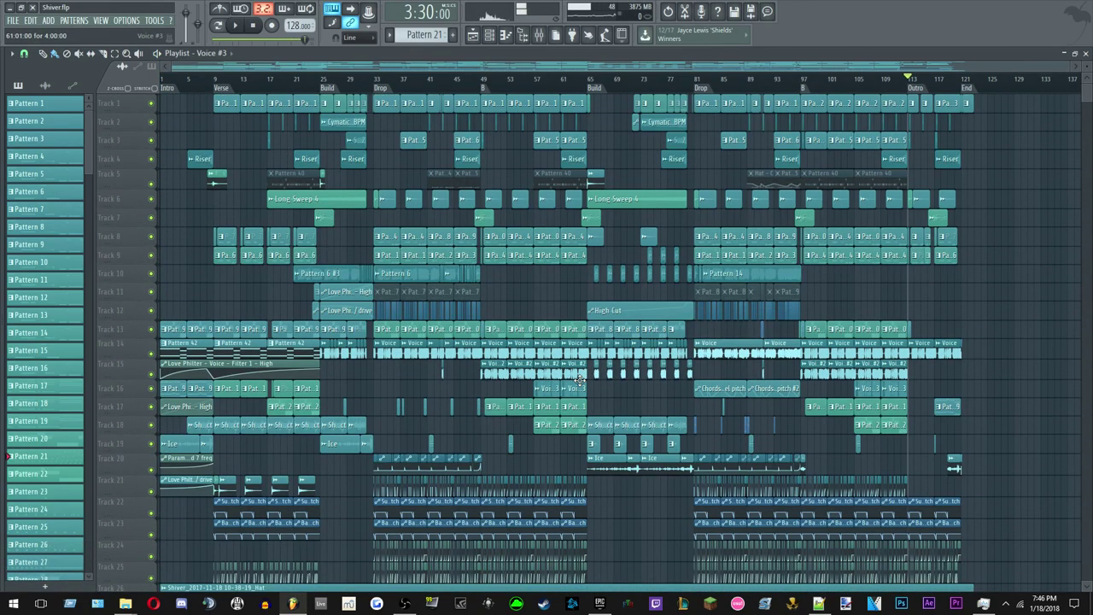
scroll(579, 379, "down", 2)
scroll(501, 328, "up", 2)
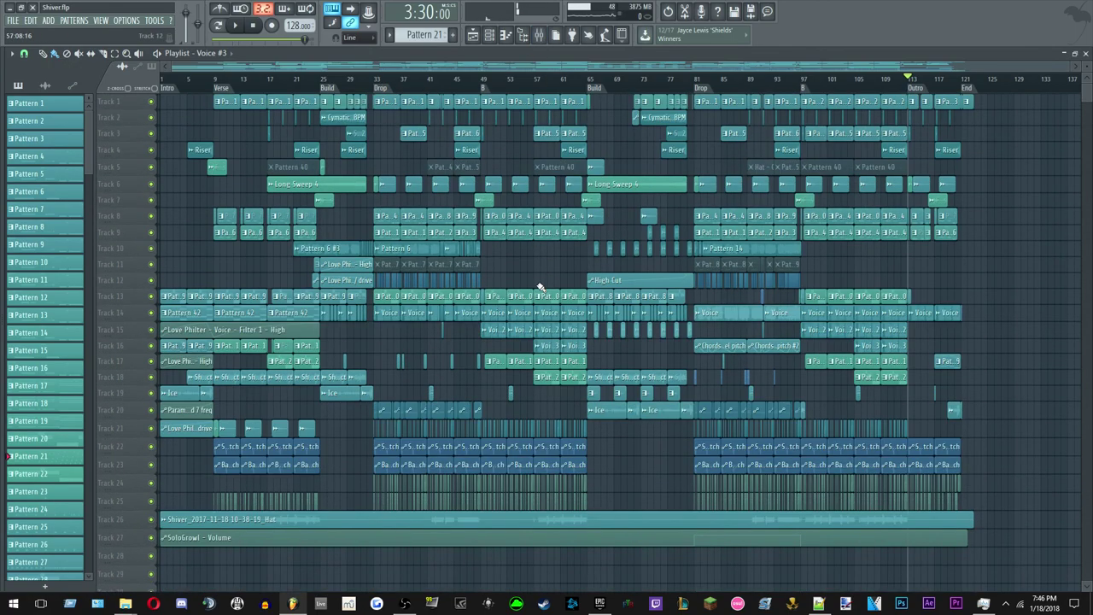
scroll(557, 274, "up", 1)
scroll(551, 263, "up", 1)
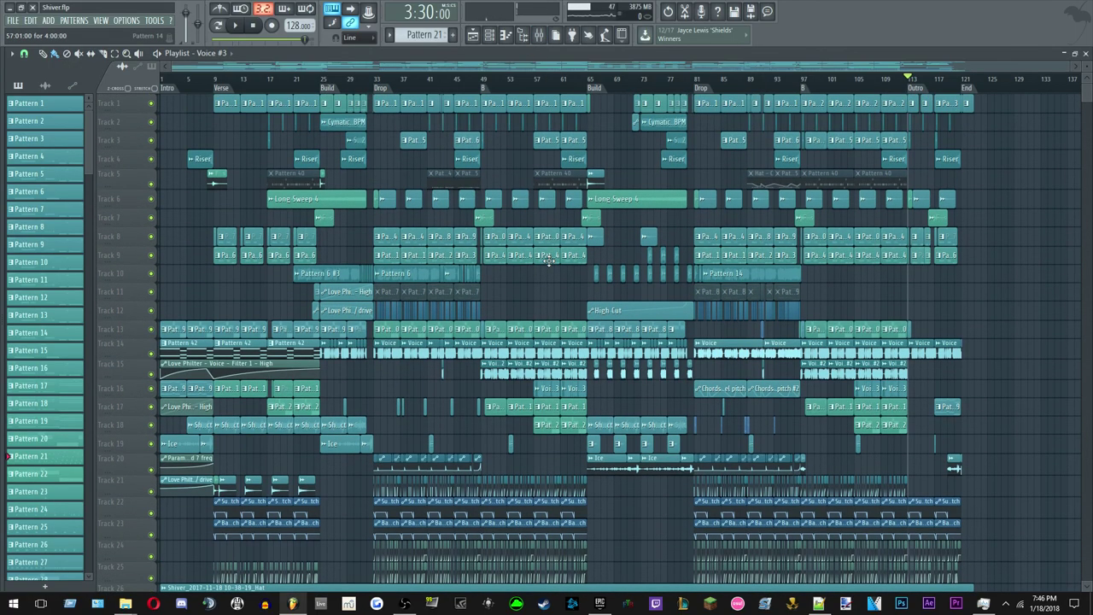